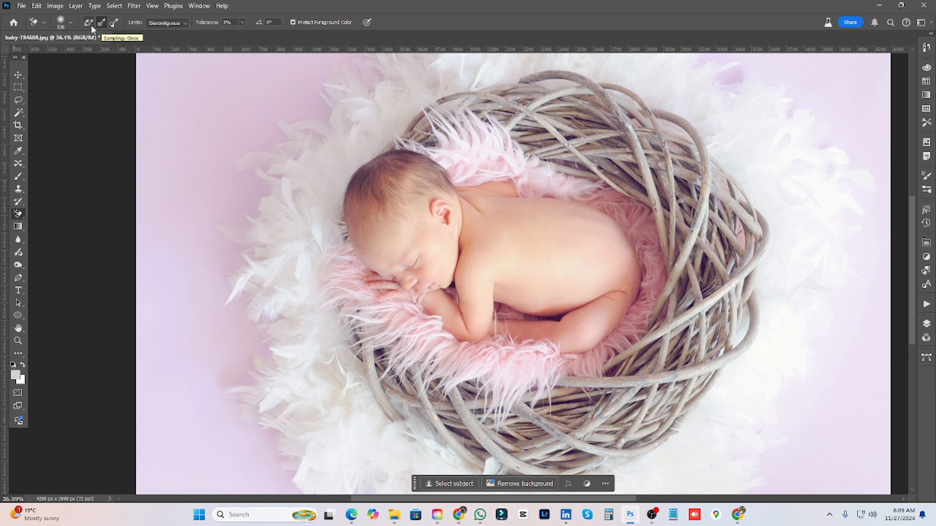
Show the layers list, place it beside the photo and duplicate the Background layer
{"action": "scroll", "coordinate": [512, 216], "scroll_direction": "up", "scroll_amount": 2}
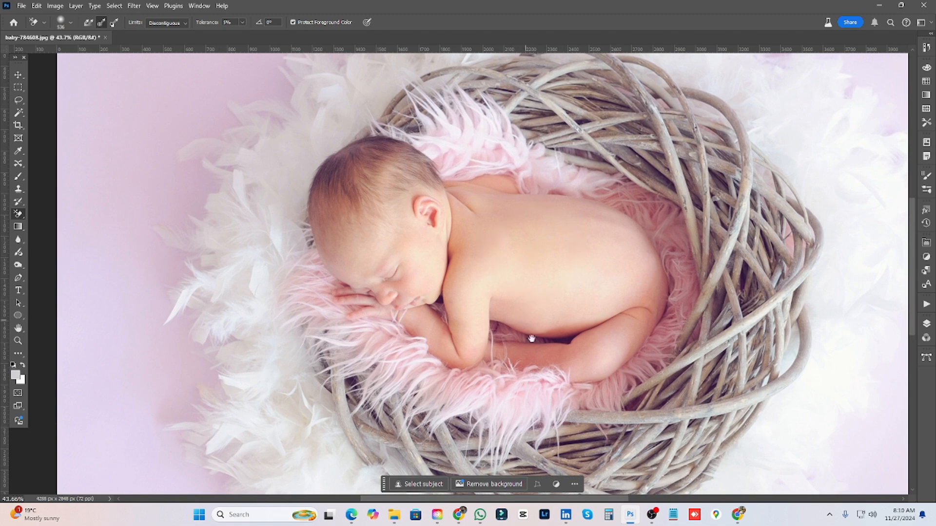
{"action": "scroll", "coordinate": [532, 338], "scroll_direction": "down", "scroll_amount": 5}
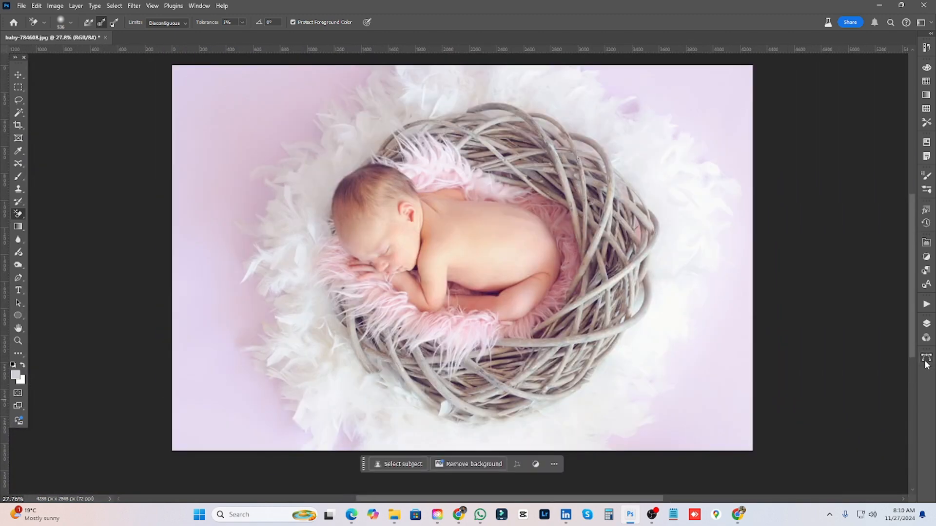
{"action": "left_click", "coordinate": [927, 325]}
{"action": "left_click_drag", "start_coordinate": [867, 303], "coordinate": [864, 72]}
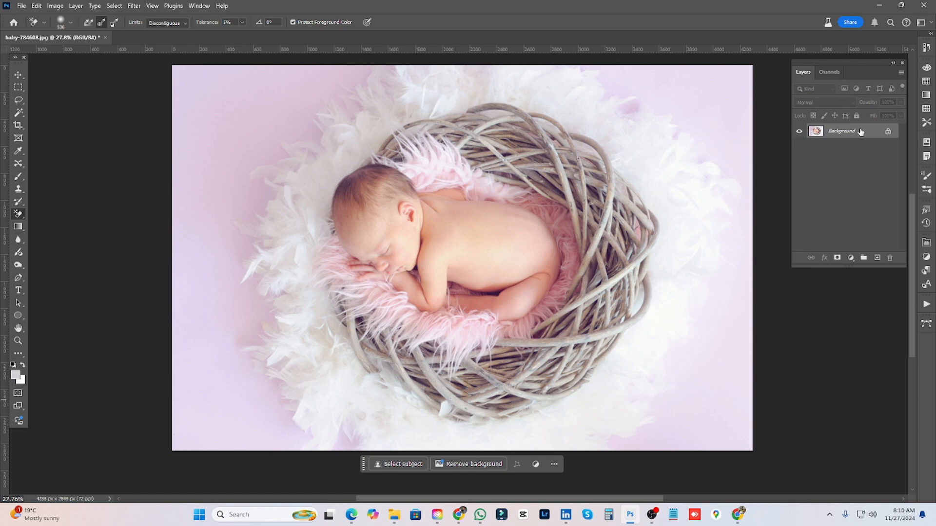
{"action": "left_click_drag", "start_coordinate": [866, 136], "coordinate": [877, 257]}
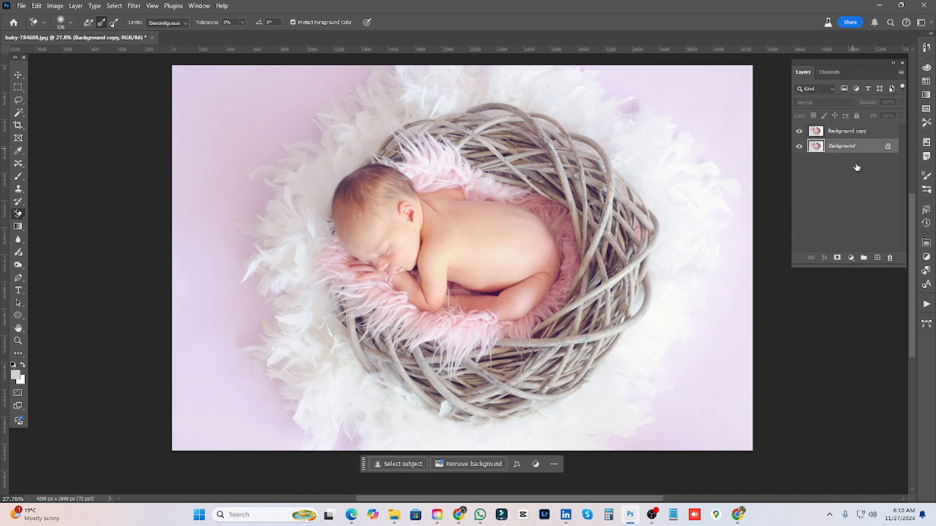
Add a dark grey (#3c3c3c) Solid Color fill layer between the Background and its copy
{"action": "left_click", "coordinate": [850, 258]}
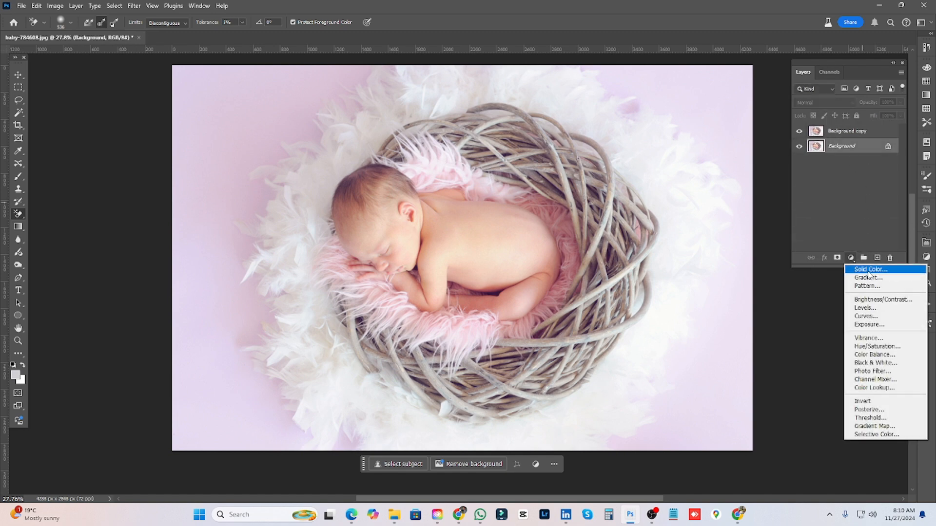
{"action": "left_click", "coordinate": [869, 273]}
{"action": "left_click", "coordinate": [479, 444]}
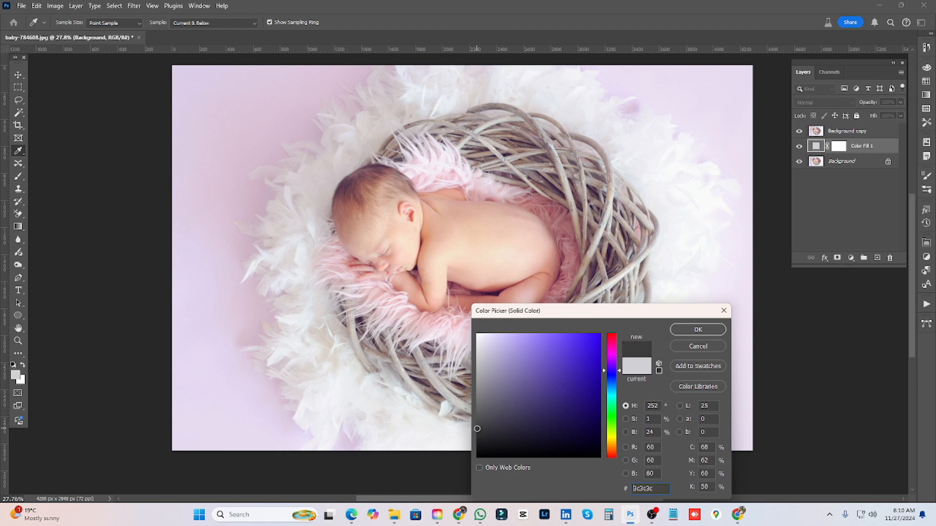
{"action": "key", "text": "e"}
{"action": "left_click", "coordinate": [698, 330]}
Select the Background copy layer and activate the Background Eraser tool
{"action": "left_click", "coordinate": [839, 139]}
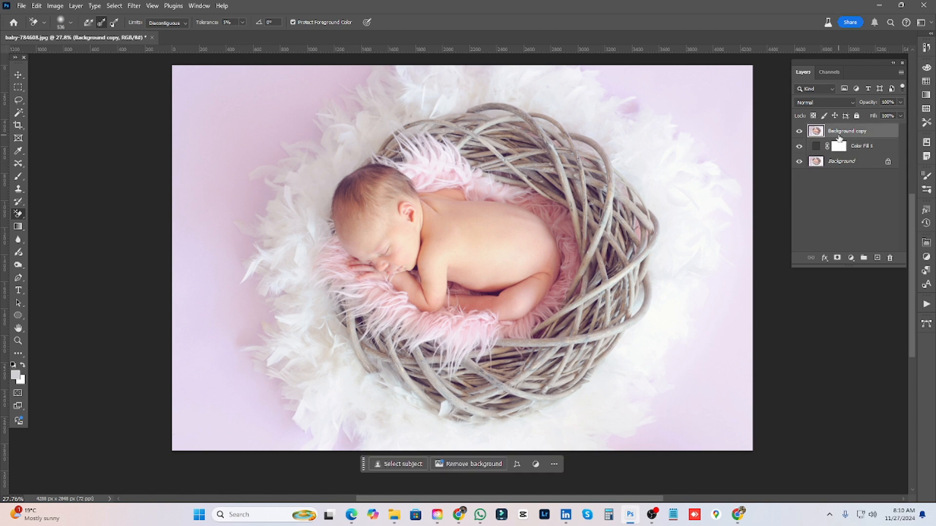
{"action": "right_click", "coordinate": [19, 216]}
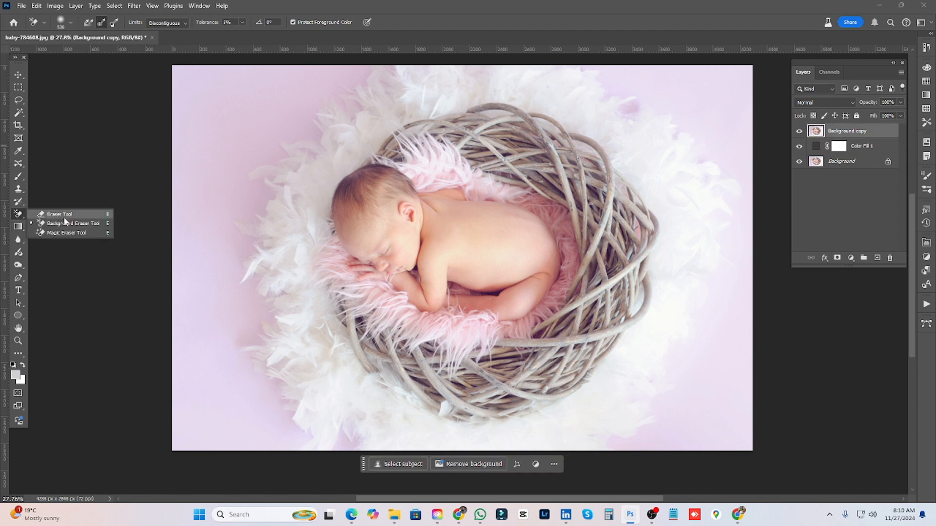
{"action": "left_click", "coordinate": [94, 224]}
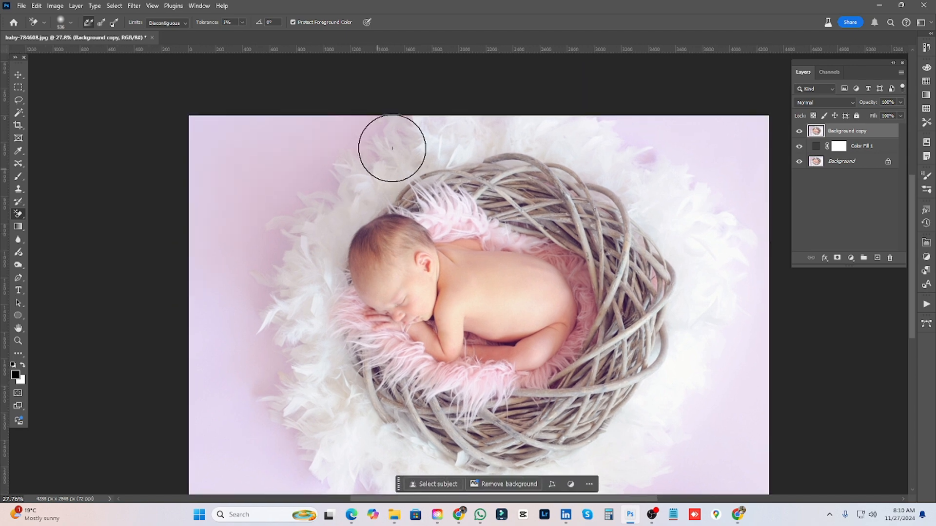
Add a Curves adjustment layer above the Background copy and darken the midtones to about input 146, output 110
{"action": "scroll", "coordinate": [388, 147], "scroll_direction": "up", "scroll_amount": 5}
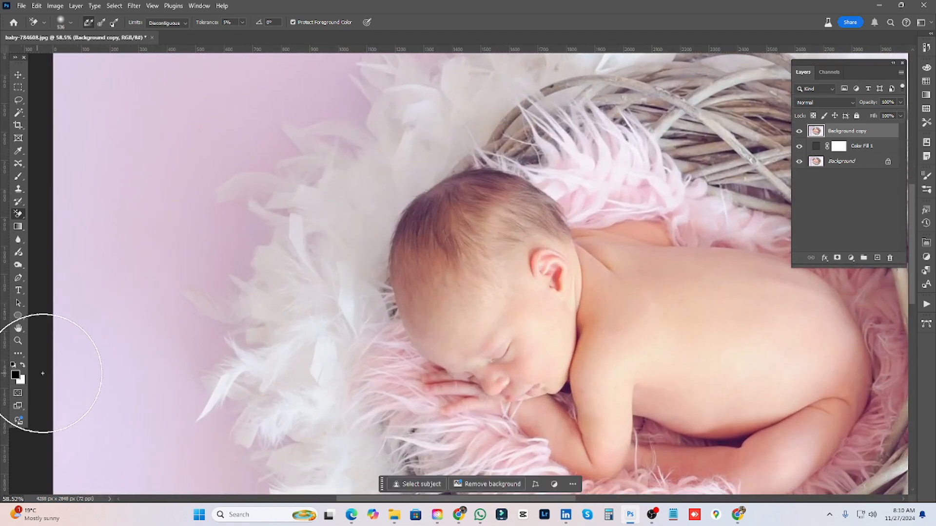
{"action": "scroll", "coordinate": [337, 256], "scroll_direction": "down", "scroll_amount": 3}
{"action": "left_click_drag", "start_coordinate": [556, 250], "coordinate": [474, 257]}
{"action": "scroll", "coordinate": [656, 203], "scroll_direction": "up", "scroll_amount": 2}
{"action": "scroll", "coordinate": [605, 209], "scroll_direction": "down", "scroll_amount": 3}
{"action": "left_click_drag", "start_coordinate": [575, 304], "coordinate": [584, 287]}
{"action": "left_click", "coordinate": [851, 259]}
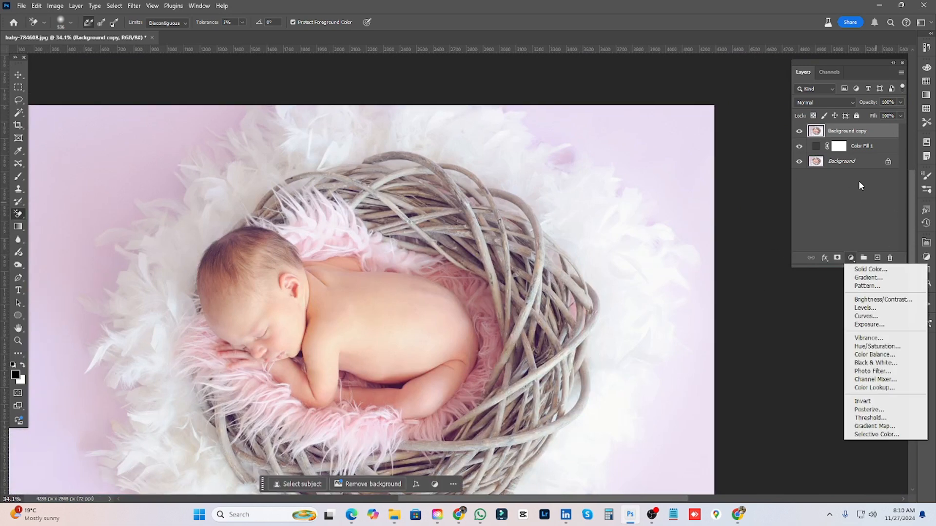
{"action": "left_click", "coordinate": [881, 316]}
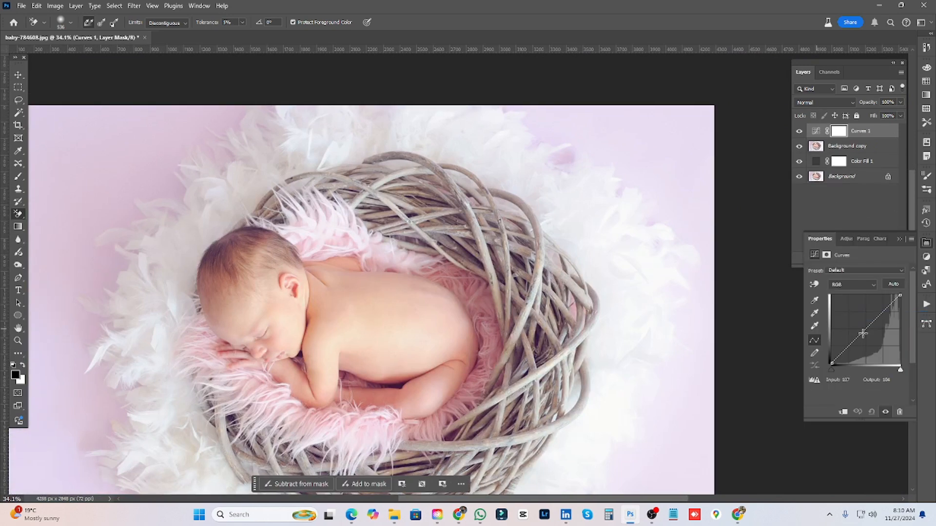
{"action": "left_click_drag", "start_coordinate": [885, 252], "coordinate": [715, 187]}
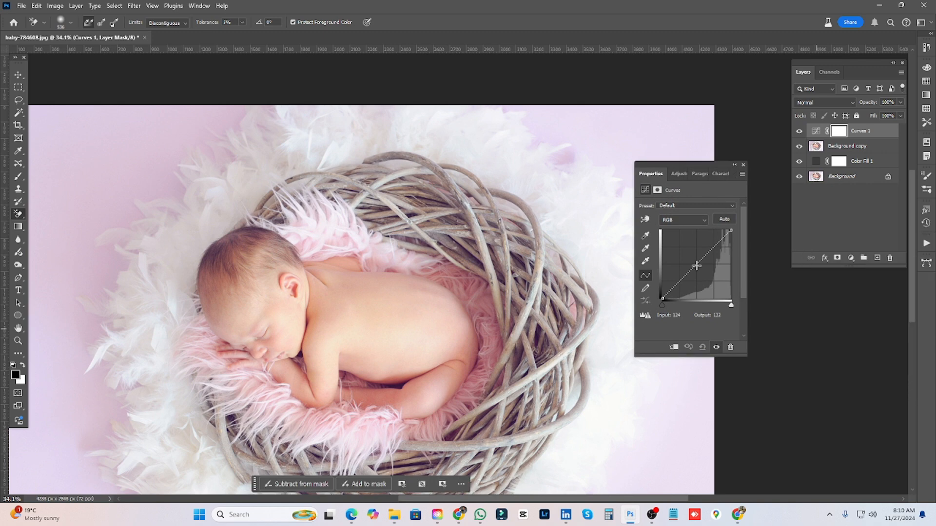
{"action": "left_click_drag", "start_coordinate": [700, 261], "coordinate": [701, 270]}
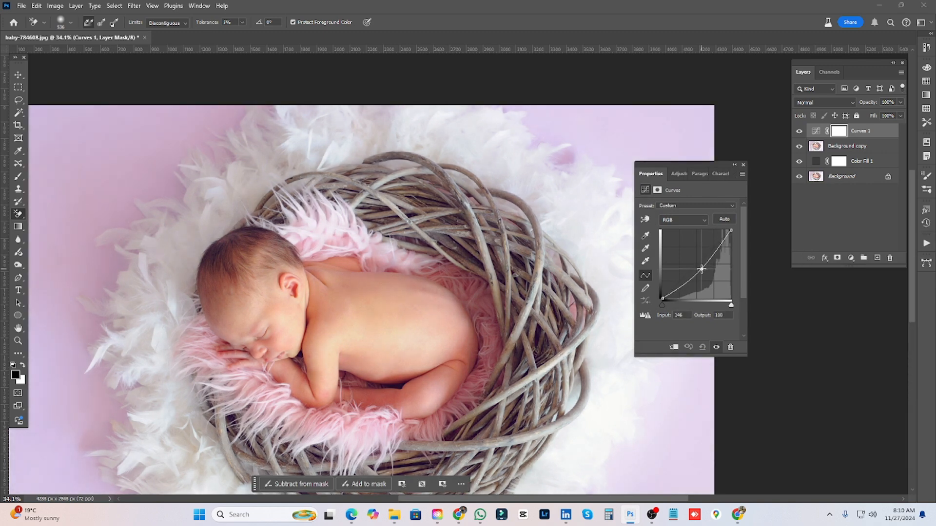
{"action": "left_click", "coordinate": [734, 165]}
Select the Background copy layer and sample the white feather colour near the photo's upper-right edge as the protected foreground colour
{"action": "left_click", "coordinate": [863, 147]}
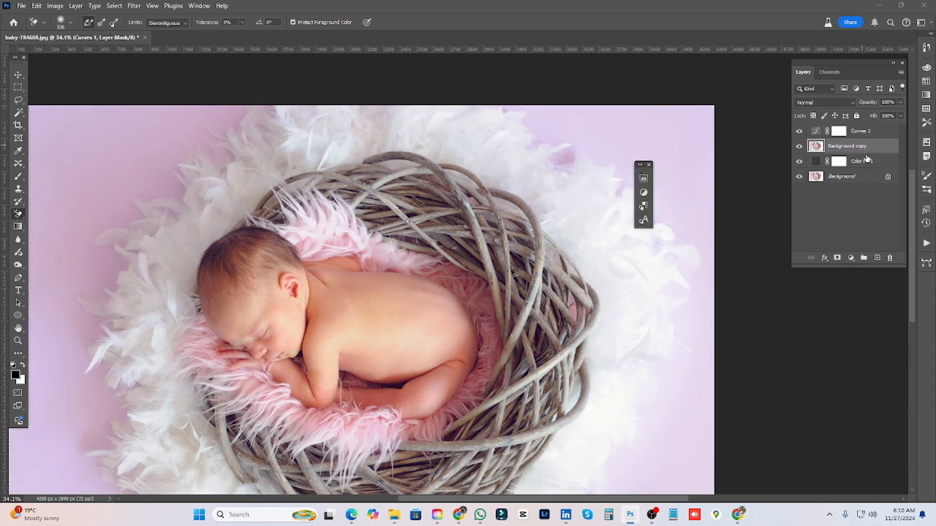
{"action": "left_click_drag", "start_coordinate": [464, 270], "coordinate": [393, 308]}
{"action": "left_click_drag", "start_coordinate": [527, 253], "coordinate": [504, 273]}
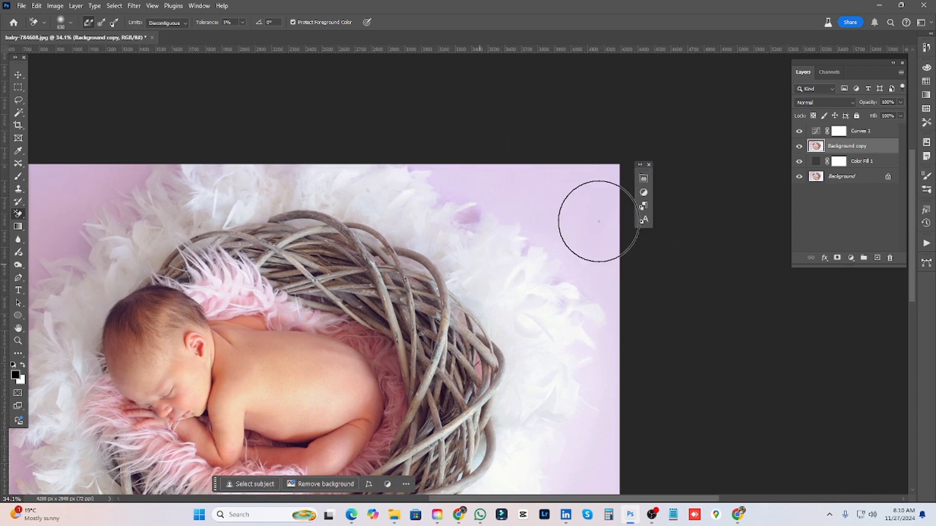
{"action": "left_click", "coordinate": [494, 221], "text": "alt"}
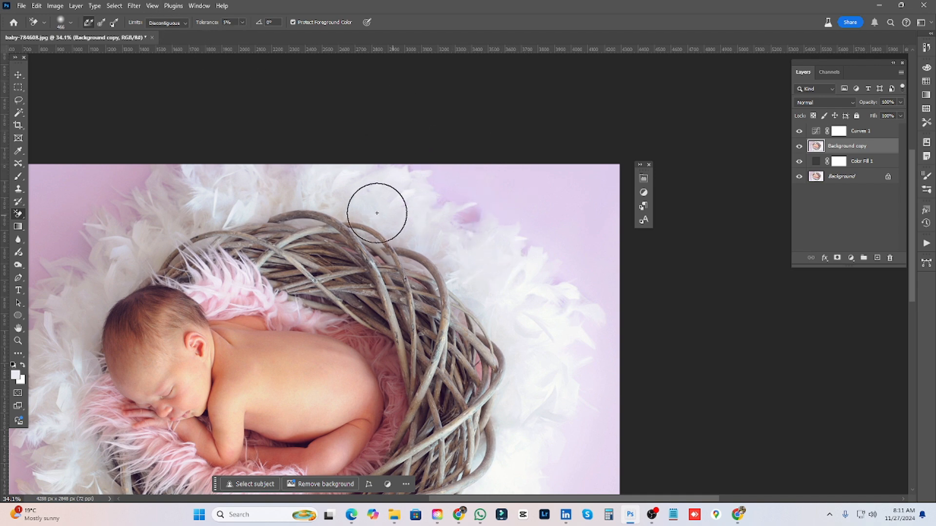
{"action": "left_click_drag", "start_coordinate": [479, 263], "coordinate": [507, 272]}
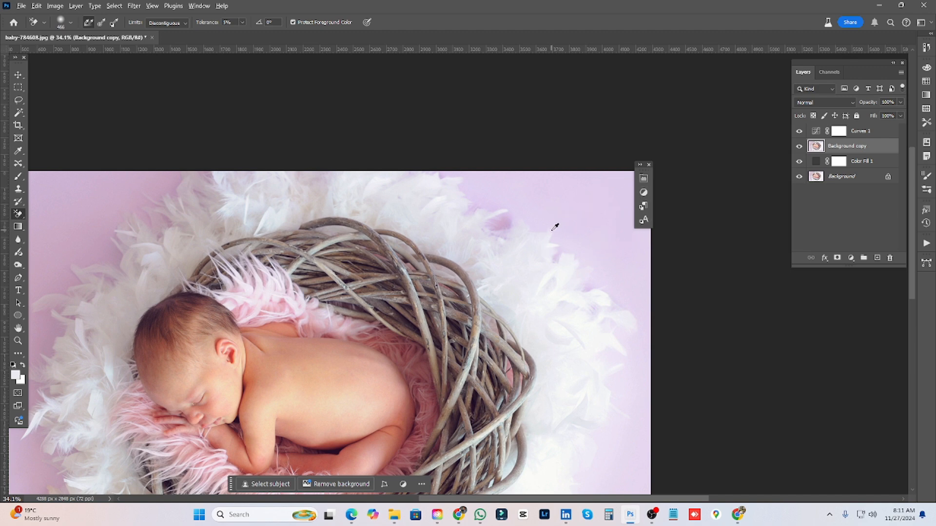
{"action": "left_click", "coordinate": [505, 209], "text": "alt"}
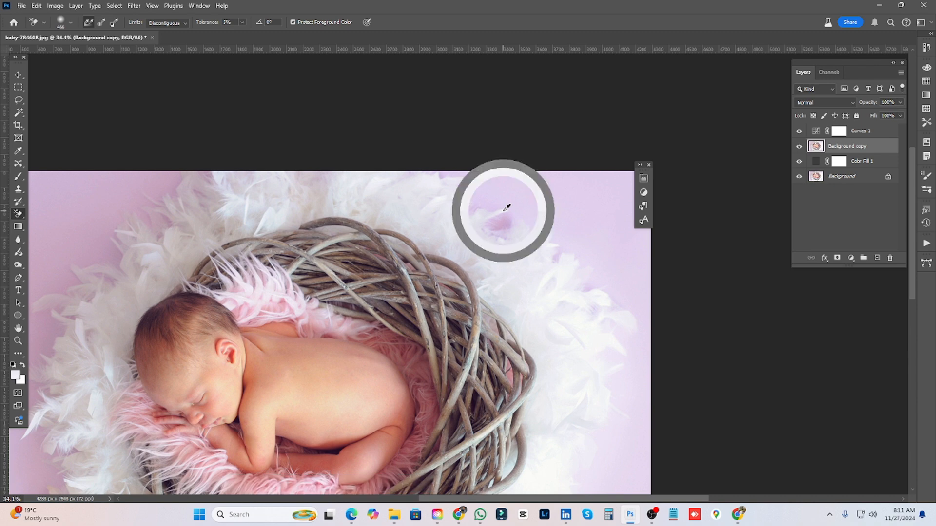
Erase the lilac backdrop around the feathers in the photo's upper-right area with the Background Eraser
{"action": "scroll", "coordinate": [540, 198], "scroll_direction": "up", "scroll_amount": 2}
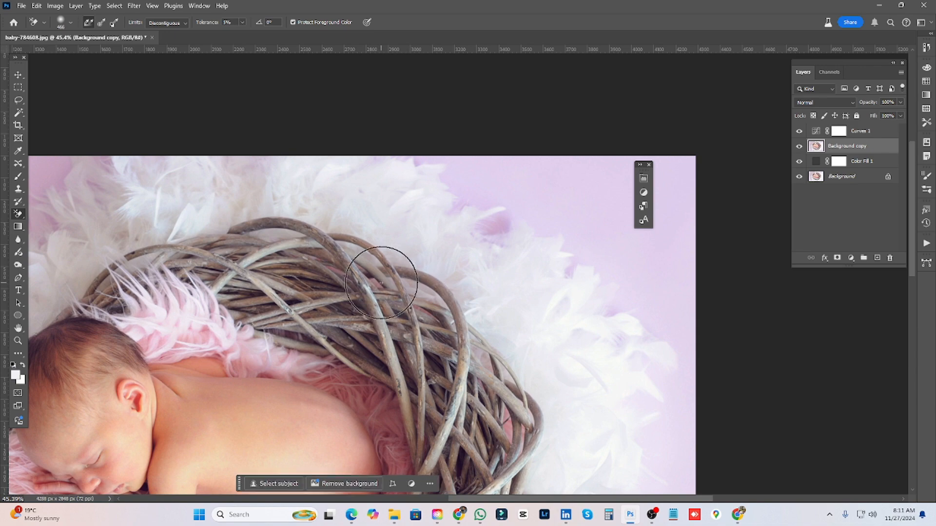
{"action": "scroll", "coordinate": [381, 282], "scroll_direction": "down", "scroll_amount": 2}
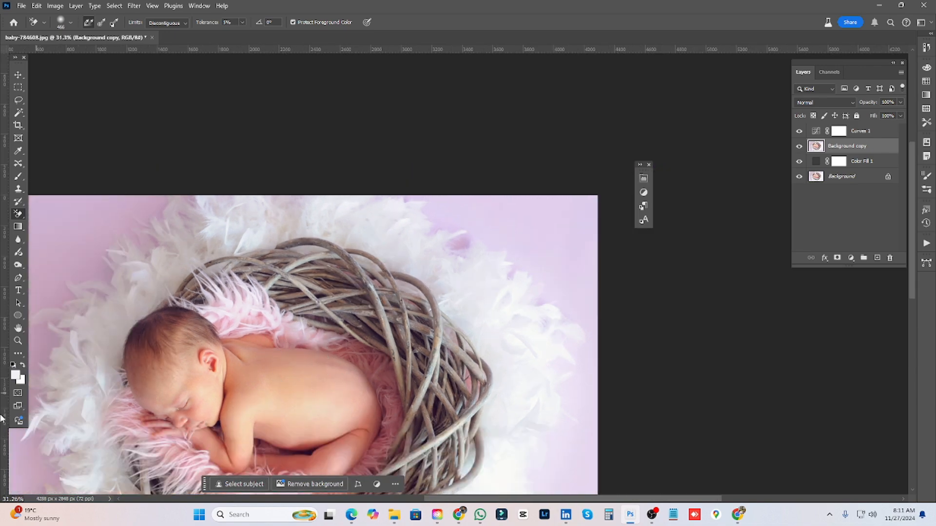
{"action": "scroll", "coordinate": [509, 280], "scroll_direction": "up", "scroll_amount": 2}
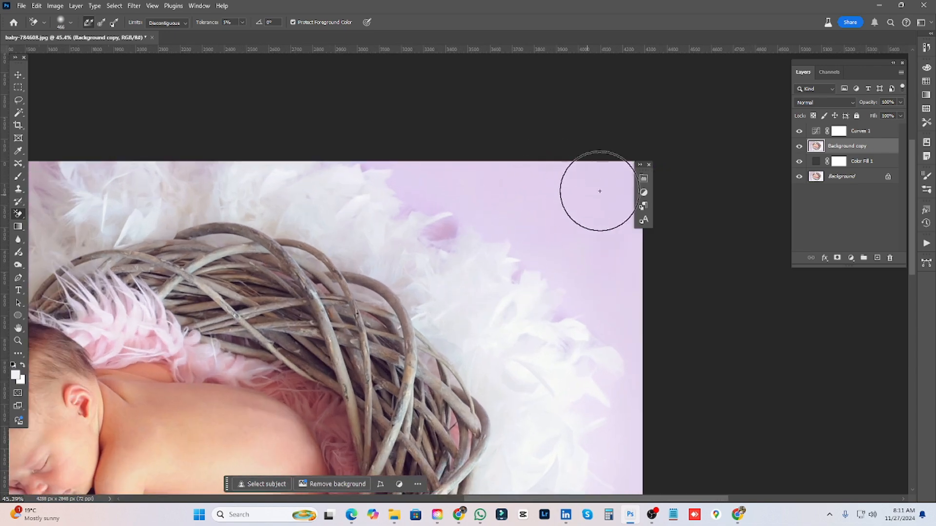
{"action": "mouse_move", "coordinate": [494, 204]}
{"action": "left_mouse_down"}
{"action": "mouse_move", "coordinate": [446, 209]}
{"action": "mouse_move", "coordinate": [501, 202]}
{"action": "mouse_move", "coordinate": [396, 159]}
{"action": "mouse_move", "coordinate": [466, 168]}
{"action": "mouse_move", "coordinate": [618, 243]}
{"action": "mouse_move", "coordinate": [584, 258]}
{"action": "mouse_move", "coordinate": [623, 306]}
{"action": "mouse_move", "coordinate": [569, 299]}
{"action": "mouse_move", "coordinate": [564, 318]}
{"action": "mouse_move", "coordinate": [612, 356]}
{"action": "mouse_move", "coordinate": [642, 428]}
{"action": "mouse_move", "coordinate": [633, 484]}
{"action": "mouse_move", "coordinate": [640, 346]}
{"action": "mouse_move", "coordinate": [600, 222]}
{"action": "mouse_move", "coordinate": [490, 163]}
{"action": "mouse_move", "coordinate": [435, 154]}
{"action": "mouse_move", "coordinate": [673, 200]}
{"action": "left_mouse_up"}
{"action": "left_click_drag", "start_coordinate": [573, 370], "coordinate": [473, 74]}
{"action": "mouse_move", "coordinate": [522, 298]}
{"action": "left_mouse_down"}
{"action": "mouse_move", "coordinate": [516, 159]}
{"action": "mouse_move", "coordinate": [504, 286]}
{"action": "mouse_move", "coordinate": [490, 166]}
{"action": "mouse_move", "coordinate": [482, 309]}
{"action": "mouse_move", "coordinate": [466, 305]}
{"action": "mouse_move", "coordinate": [430, 372]}
{"action": "mouse_move", "coordinate": [431, 360]}
{"action": "mouse_move", "coordinate": [422, 363]}
{"action": "mouse_move", "coordinate": [470, 303]}
{"action": "mouse_move", "coordinate": [460, 272]}
{"action": "mouse_move", "coordinate": [475, 288]}
{"action": "mouse_move", "coordinate": [501, 142]}
{"action": "mouse_move", "coordinate": [477, 397]}
{"action": "mouse_move", "coordinate": [397, 417]}
{"action": "mouse_move", "coordinate": [438, 405]}
{"action": "mouse_move", "coordinate": [380, 409]}
{"action": "mouse_move", "coordinate": [487, 422]}
{"action": "mouse_move", "coordinate": [556, 213]}
{"action": "mouse_move", "coordinate": [606, 148]}
{"action": "left_mouse_up"}
{"action": "mouse_move", "coordinate": [520, 196]}
{"action": "left_mouse_down"}
{"action": "mouse_move", "coordinate": [616, 193]}
{"action": "mouse_move", "coordinate": [481, 197]}
{"action": "mouse_move", "coordinate": [585, 171]}
{"action": "mouse_move", "coordinate": [684, 184]}
{"action": "mouse_move", "coordinate": [665, 169]}
{"action": "left_mouse_up"}
{"action": "left_click_drag", "start_coordinate": [354, 129], "coordinate": [428, 291]}
Erase the lilac backdrop beside the feathers in the photo's lower-left area, undoing the first stroke
{"action": "left_click_drag", "start_coordinate": [44, 220], "coordinate": [416, 279]}
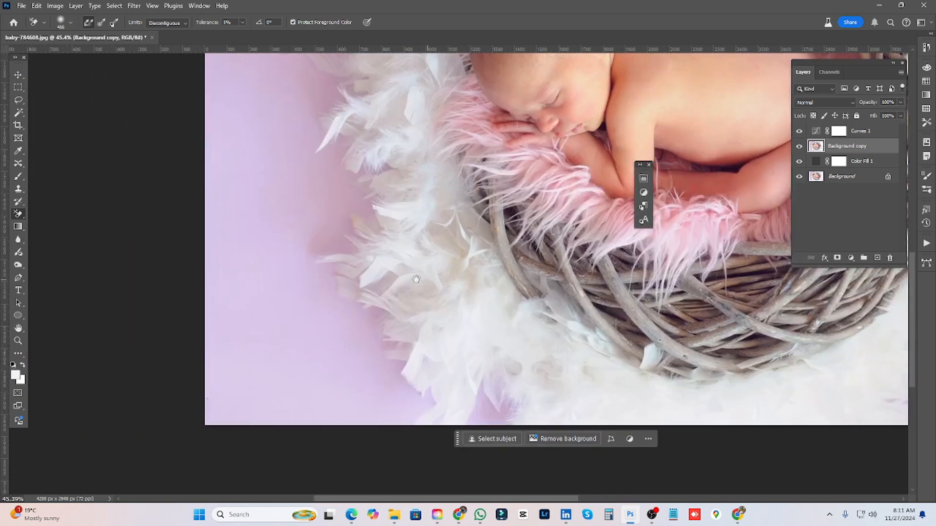
{"action": "mouse_move", "coordinate": [345, 374]}
{"action": "left_mouse_down"}
{"action": "mouse_move", "coordinate": [344, 418]}
{"action": "mouse_move", "coordinate": [366, 393]}
{"action": "mouse_move", "coordinate": [385, 403]}
{"action": "mouse_move", "coordinate": [398, 388]}
{"action": "mouse_move", "coordinate": [424, 427]}
{"action": "mouse_move", "coordinate": [486, 436]}
{"action": "mouse_move", "coordinate": [408, 436]}
{"action": "mouse_move", "coordinate": [487, 407]}
{"action": "left_mouse_up"}
{"action": "key", "text": "ctrl+z"}
{"action": "mouse_move", "coordinate": [408, 398]}
{"action": "left_mouse_down"}
{"action": "mouse_move", "coordinate": [392, 389]}
{"action": "mouse_move", "coordinate": [502, 401]}
{"action": "mouse_move", "coordinate": [390, 448]}
{"action": "mouse_move", "coordinate": [317, 329]}
{"action": "mouse_move", "coordinate": [364, 458]}
{"action": "mouse_move", "coordinate": [330, 194]}
{"action": "mouse_move", "coordinate": [372, 445]}
{"action": "mouse_move", "coordinate": [336, 299]}
{"action": "mouse_move", "coordinate": [374, 323]}
{"action": "mouse_move", "coordinate": [363, 367]}
{"action": "mouse_move", "coordinate": [397, 323]}
{"action": "mouse_move", "coordinate": [271, 335]}
{"action": "mouse_move", "coordinate": [296, 237]}
{"action": "mouse_move", "coordinate": [331, 423]}
{"action": "left_mouse_up"}
{"action": "mouse_move", "coordinate": [330, 321]}
{"action": "left_mouse_down"}
{"action": "mouse_move", "coordinate": [362, 264]}
{"action": "mouse_move", "coordinate": [345, 446]}
{"action": "mouse_move", "coordinate": [373, 462]}
{"action": "mouse_move", "coordinate": [280, 391]}
{"action": "mouse_move", "coordinate": [372, 343]}
{"action": "mouse_move", "coordinate": [388, 202]}
{"action": "mouse_move", "coordinate": [316, 418]}
{"action": "mouse_move", "coordinate": [351, 426]}
{"action": "mouse_move", "coordinate": [380, 357]}
{"action": "mouse_move", "coordinate": [324, 508]}
{"action": "mouse_move", "coordinate": [305, 468]}
{"action": "left_mouse_up"}
{"action": "left_click_drag", "start_coordinate": [383, 370], "coordinate": [376, 243]}
{"action": "mouse_move", "coordinate": [316, 198]}
{"action": "left_mouse_down"}
{"action": "mouse_move", "coordinate": [295, 334]}
{"action": "mouse_move", "coordinate": [355, 334]}
{"action": "mouse_move", "coordinate": [392, 259]}
{"action": "left_mouse_up"}
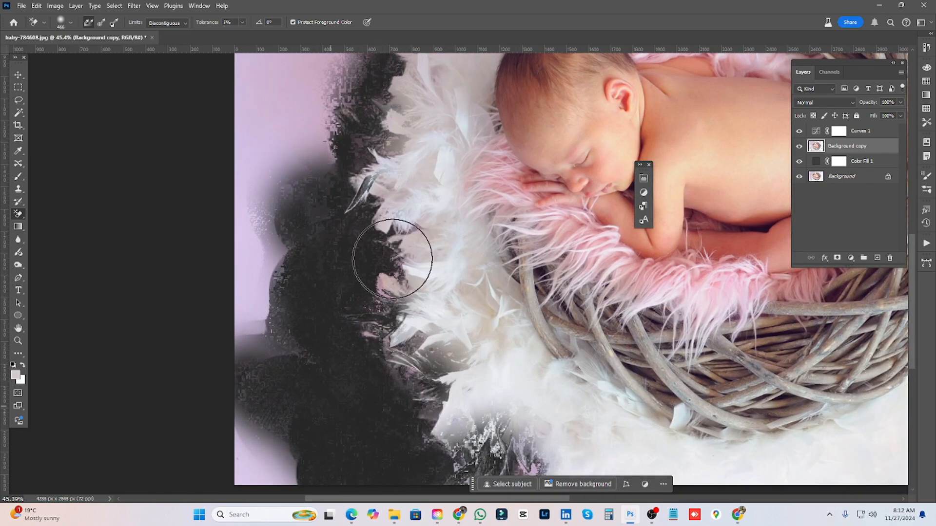
Erase the lilac backdrop along the feather edge up the left side to the photo's upper-left area
{"action": "mouse_move", "coordinate": [414, 63]}
{"action": "left_mouse_down"}
{"action": "mouse_move", "coordinate": [376, 359]}
{"action": "mouse_move", "coordinate": [380, 343]}
{"action": "left_mouse_up"}
{"action": "mouse_move", "coordinate": [363, 266]}
{"action": "left_mouse_down"}
{"action": "mouse_move", "coordinate": [355, 326]}
{"action": "mouse_move", "coordinate": [377, 323]}
{"action": "mouse_move", "coordinate": [423, 244]}
{"action": "mouse_move", "coordinate": [475, 216]}
{"action": "mouse_move", "coordinate": [539, 161]}
{"action": "mouse_move", "coordinate": [565, 163]}
{"action": "mouse_move", "coordinate": [568, 149]}
{"action": "mouse_move", "coordinate": [299, 278]}
{"action": "mouse_move", "coordinate": [290, 341]}
{"action": "mouse_move", "coordinate": [427, 170]}
{"action": "mouse_move", "coordinate": [400, 169]}
{"action": "mouse_move", "coordinate": [457, 181]}
{"action": "mouse_move", "coordinate": [469, 209]}
{"action": "mouse_move", "coordinate": [345, 337]}
{"action": "mouse_move", "coordinate": [309, 347]}
{"action": "left_mouse_up"}
{"action": "left_click_drag", "start_coordinate": [412, 242], "coordinate": [478, 144]}
{"action": "mouse_move", "coordinate": [332, 330]}
{"action": "left_mouse_down"}
{"action": "mouse_move", "coordinate": [390, 257]}
{"action": "mouse_move", "coordinate": [322, 370]}
{"action": "mouse_move", "coordinate": [380, 377]}
{"action": "mouse_move", "coordinate": [434, 199]}
{"action": "mouse_move", "coordinate": [400, 197]}
{"action": "left_mouse_up"}
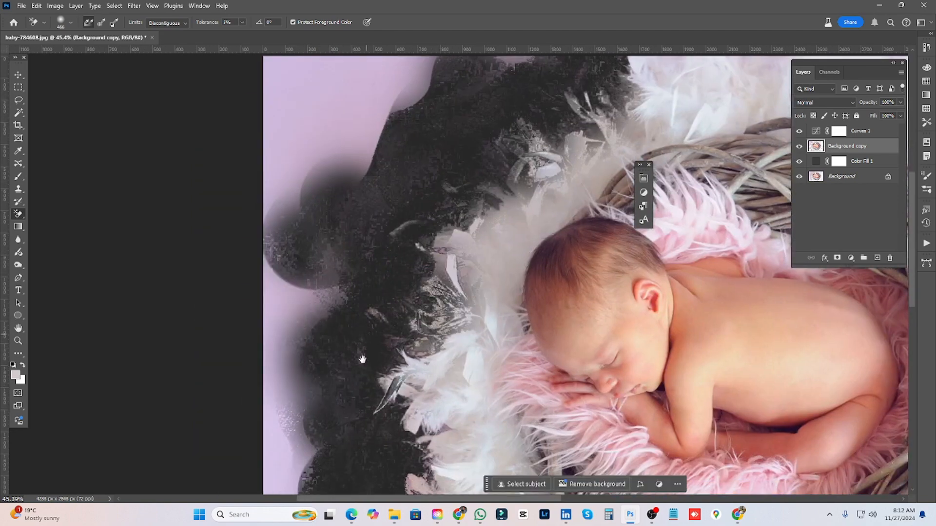
{"action": "left_click_drag", "start_coordinate": [363, 359], "coordinate": [405, 164]}
{"action": "mouse_move", "coordinate": [334, 240]}
{"action": "left_mouse_down"}
{"action": "mouse_move", "coordinate": [443, 226]}
{"action": "mouse_move", "coordinate": [508, 307]}
{"action": "mouse_move", "coordinate": [486, 415]}
{"action": "mouse_move", "coordinate": [360, 269]}
{"action": "left_mouse_up"}
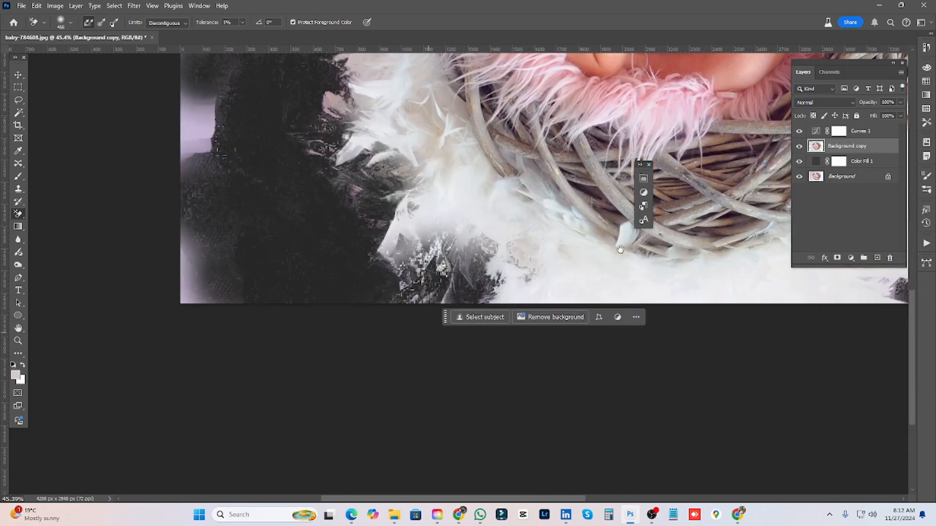
Erase the leftover lilac patch among the upper-right feathers and undo the last stroke
{"action": "left_click_drag", "start_coordinate": [620, 249], "coordinate": [191, 240]}
{"action": "left_click_drag", "start_coordinate": [593, 195], "coordinate": [395, 480]}
{"action": "left_click_drag", "start_coordinate": [539, 209], "coordinate": [631, 448]}
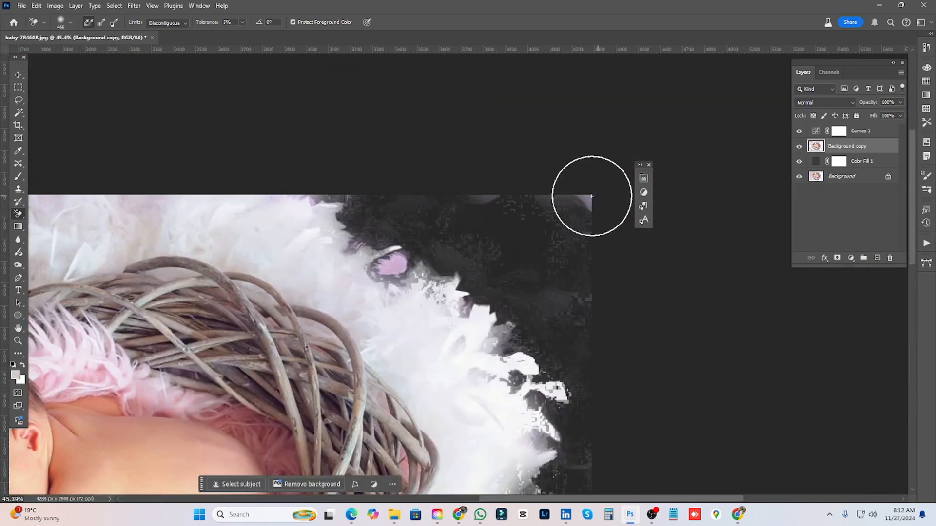
{"action": "mouse_move", "coordinate": [397, 247]}
{"action": "left_mouse_down"}
{"action": "mouse_move", "coordinate": [472, 256]}
{"action": "mouse_move", "coordinate": [352, 238]}
{"action": "mouse_move", "coordinate": [520, 247]}
{"action": "mouse_move", "coordinate": [395, 258]}
{"action": "mouse_move", "coordinate": [481, 274]}
{"action": "mouse_move", "coordinate": [422, 180]}
{"action": "left_mouse_up"}
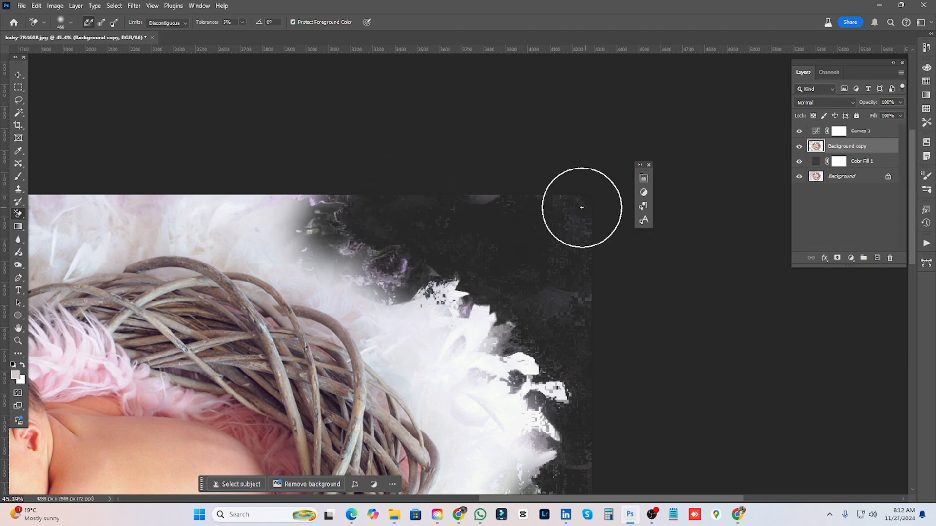
{"action": "key", "text": "ctrl+z"}
Erase more of the lilac backdrop near the photo's upper-left corner and top edge
{"action": "scroll", "coordinate": [466, 220], "scroll_direction": "down", "scroll_amount": 2}
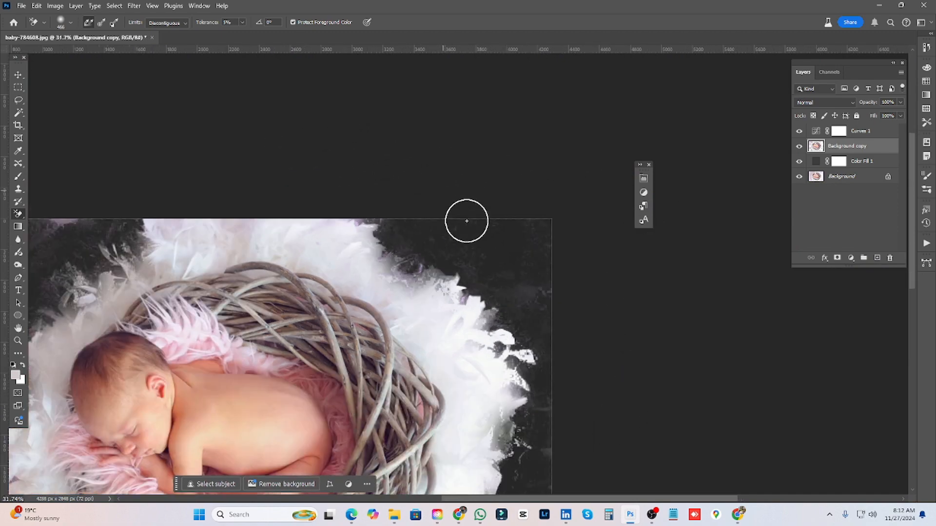
{"action": "scroll", "coordinate": [466, 221], "scroll_direction": "down", "scroll_amount": 1}
{"action": "mouse_move", "coordinate": [282, 294]}
{"action": "left_mouse_down"}
{"action": "mouse_move", "coordinate": [511, 217]}
{"action": "mouse_move", "coordinate": [540, 186]}
{"action": "left_mouse_up"}
{"action": "scroll", "coordinate": [482, 229], "scroll_direction": "up", "scroll_amount": 2}
{"action": "left_click_drag", "start_coordinate": [281, 124], "coordinate": [300, 219]}
{"action": "left_click_drag", "start_coordinate": [280, 158], "coordinate": [447, 121]}
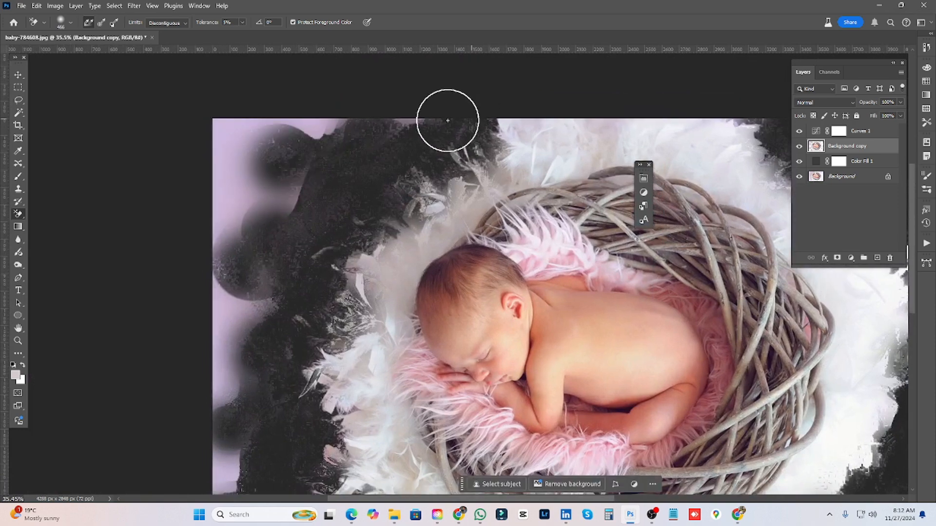
Load the Background copy's remaining pixels as a selection, convert it into a layer mask and display the mask alone
{"action": "scroll", "coordinate": [540, 163], "scroll_direction": "down", "scroll_amount": 3}
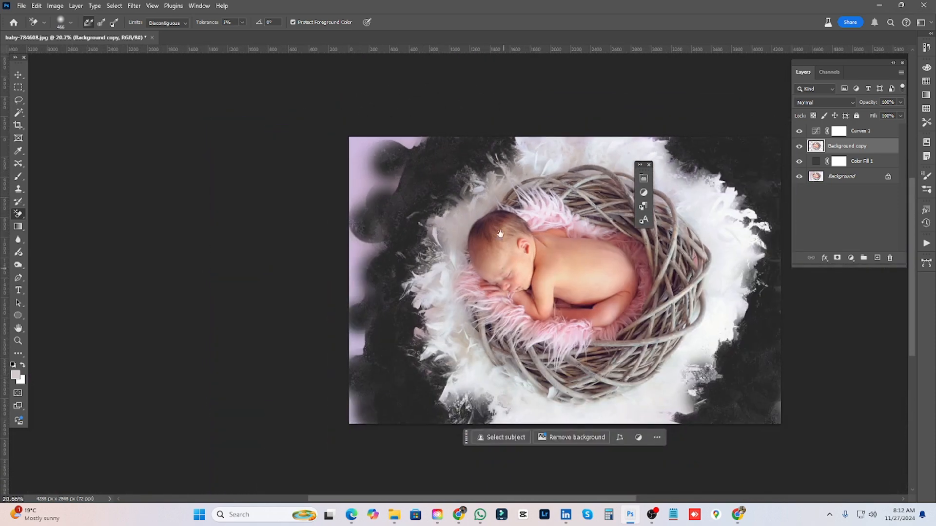
{"action": "left_click_drag", "start_coordinate": [500, 234], "coordinate": [392, 183]}
{"action": "left_click_drag", "start_coordinate": [550, 208], "coordinate": [526, 231]}
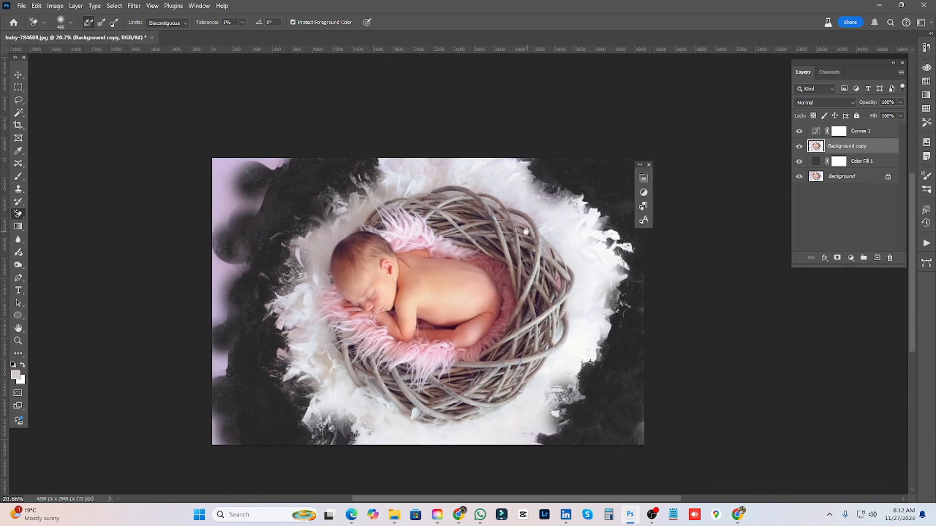
{"action": "scroll", "coordinate": [585, 309], "scroll_direction": "up", "scroll_amount": 3}
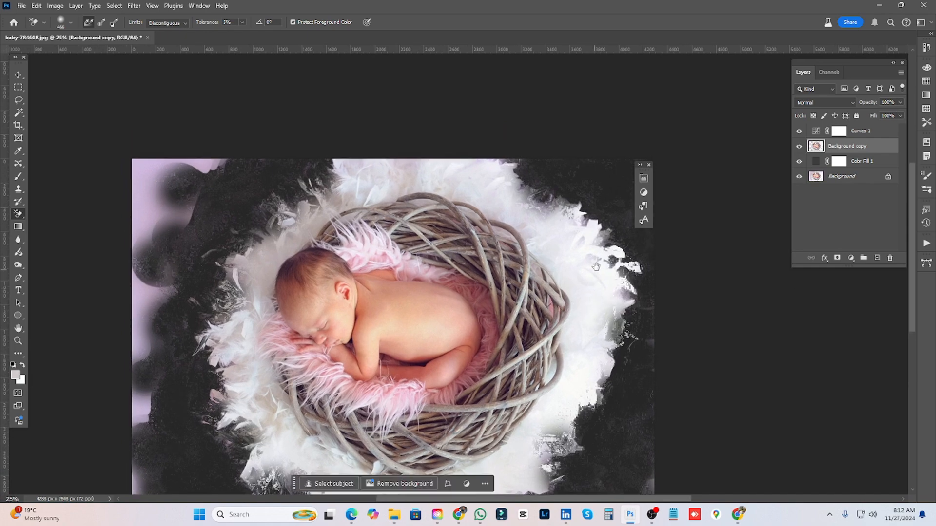
{"action": "left_click_drag", "start_coordinate": [596, 267], "coordinate": [598, 260]}
{"action": "left_click", "coordinate": [815, 145], "text": "ctrl"}
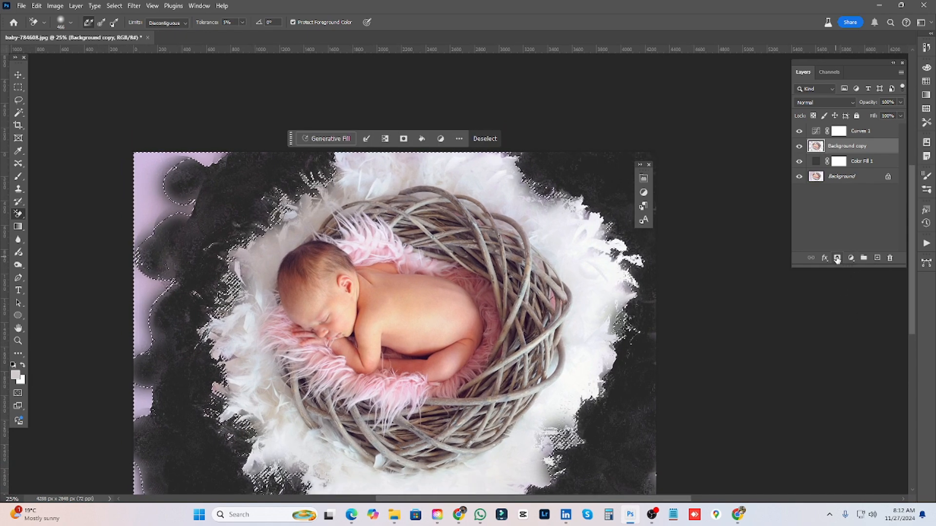
{"action": "left_click", "coordinate": [837, 257]}
{"action": "left_click", "coordinate": [840, 147], "text": "alt"}
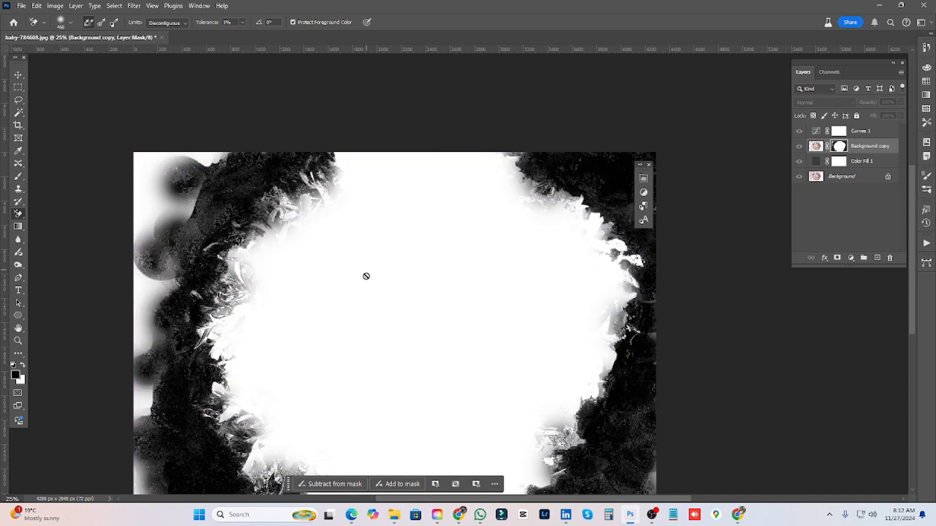
Examine the displayed layer mask's dark areas and feather edges around both sides of the photo
{"action": "scroll", "coordinate": [367, 276], "scroll_direction": "down", "scroll_amount": 2}
{"action": "scroll", "coordinate": [476, 302], "scroll_direction": "up", "scroll_amount": 4}
{"action": "left_click_drag", "start_coordinate": [564, 148], "coordinate": [552, 258]}
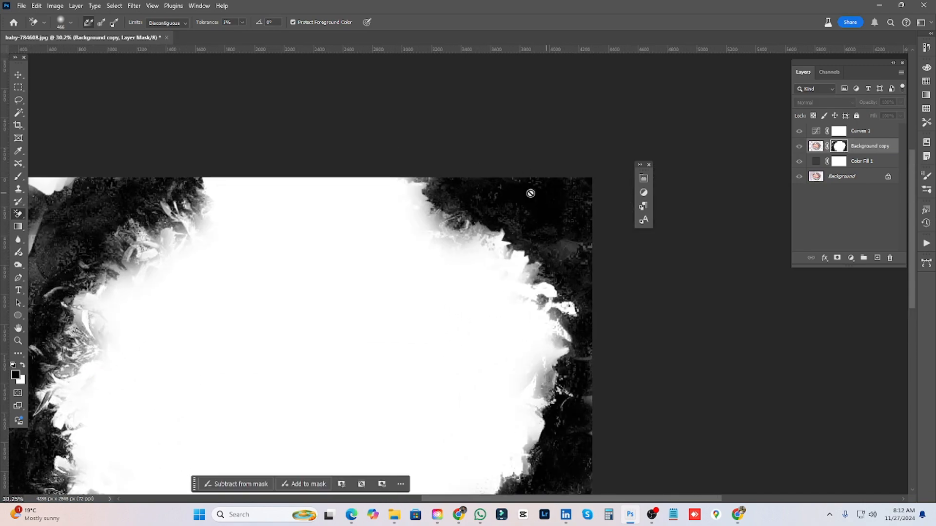
{"action": "left_click_drag", "start_coordinate": [76, 228], "coordinate": [326, 196]}
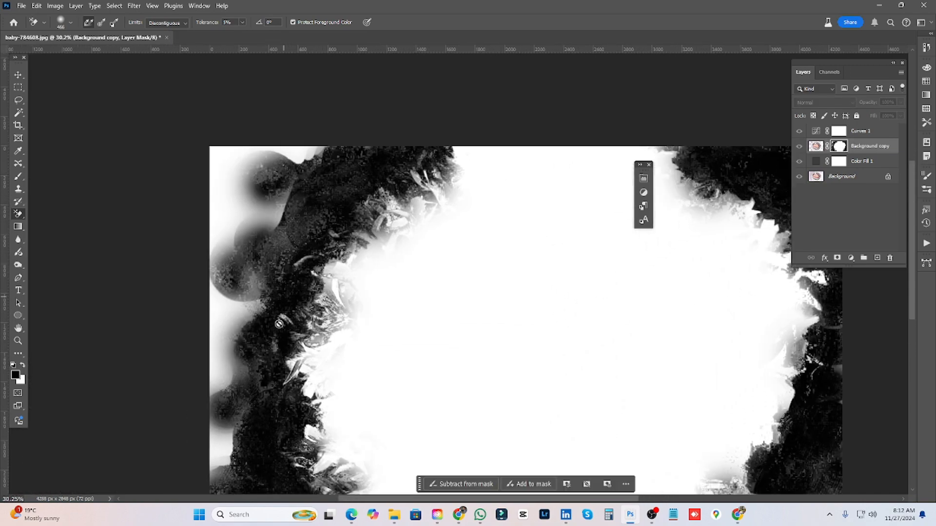
{"action": "left_click_drag", "start_coordinate": [279, 324], "coordinate": [297, 207]}
{"action": "left_click_drag", "start_coordinate": [311, 449], "coordinate": [313, 379]}
{"action": "left_click_drag", "start_coordinate": [315, 333], "coordinate": [344, 453]}
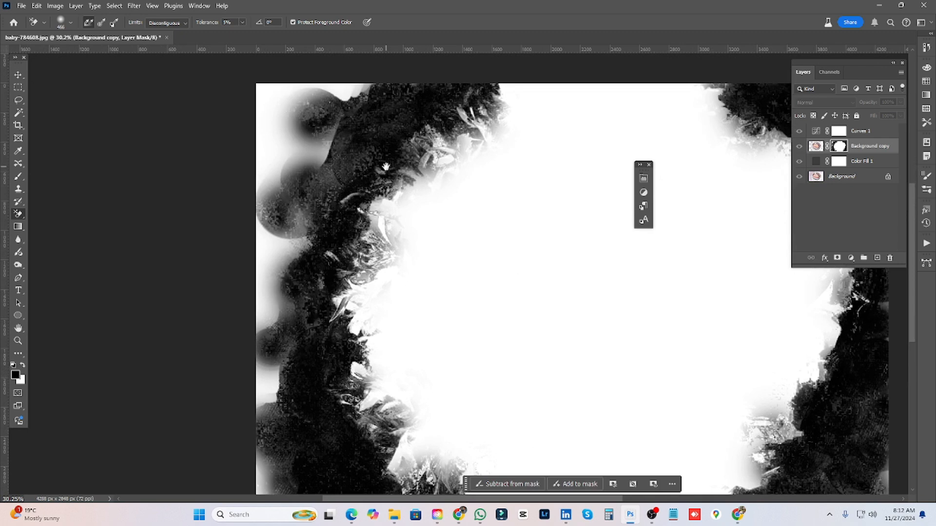
{"action": "left_click_drag", "start_coordinate": [385, 166], "coordinate": [345, 258]}
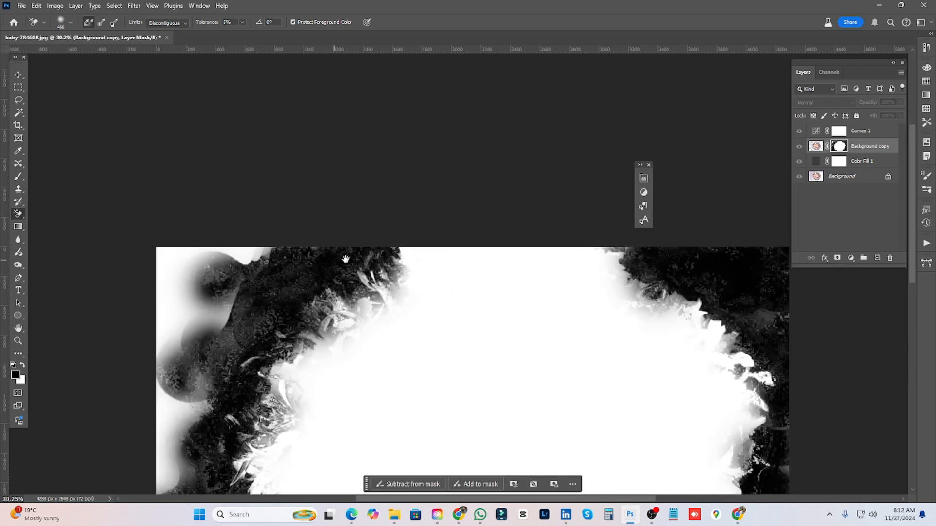
Load the Background copy's mask as an inverted selection and ready a soft black brush of 922 px
{"action": "left_click", "coordinate": [840, 147], "text": "ctrl"}
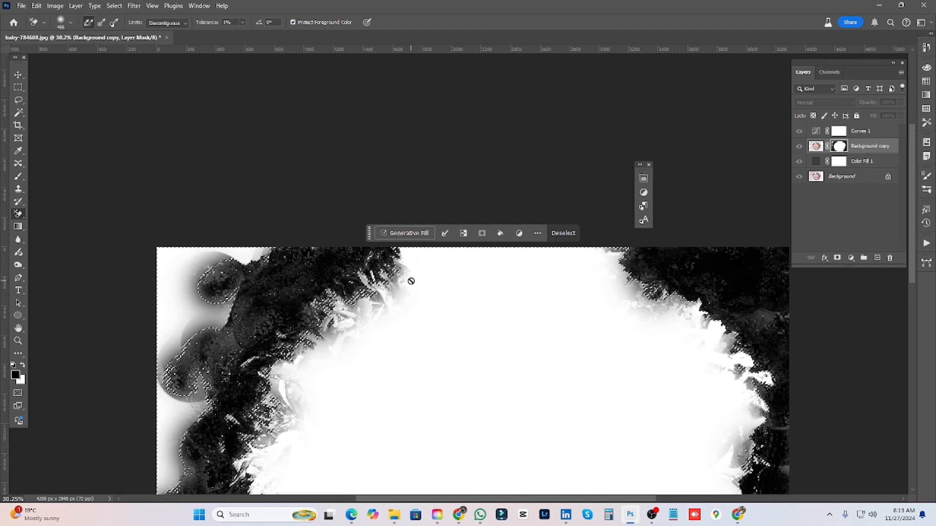
{"action": "left_click_drag", "start_coordinate": [416, 397], "coordinate": [423, 350]}
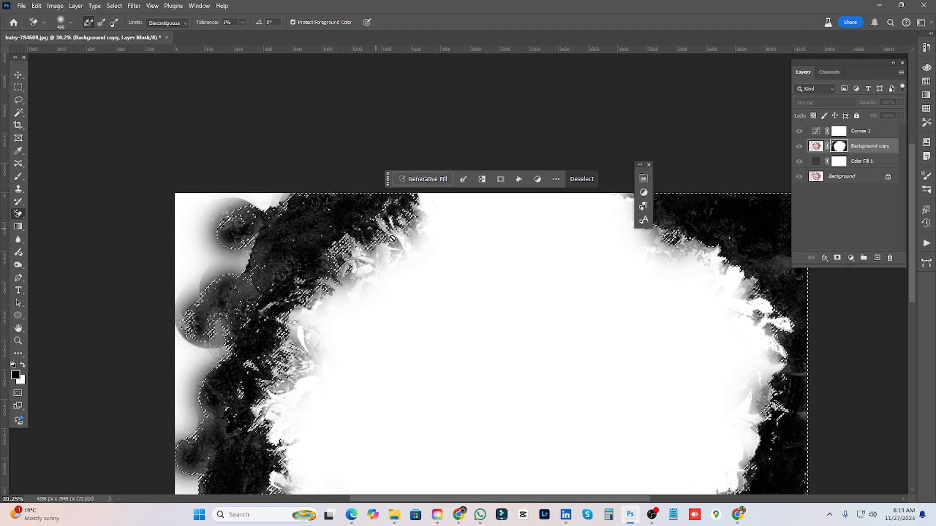
{"action": "right_click", "coordinate": [22, 216]}
{"action": "left_click", "coordinate": [18, 180]}
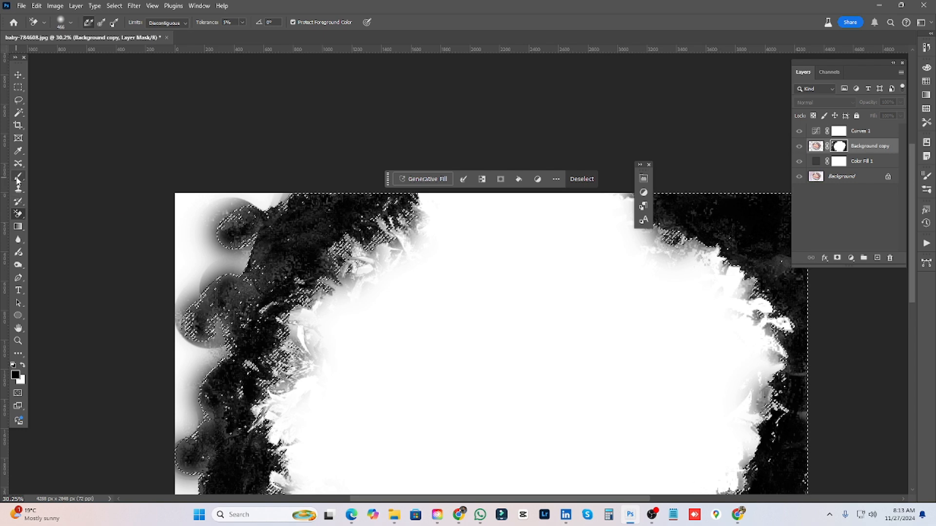
{"action": "left_click_drag", "start_coordinate": [412, 279], "coordinate": [415, 280]}
{"action": "mouse_move", "coordinate": [424, 284]}
{"action": "left_mouse_down"}
{"action": "mouse_move", "coordinate": [400, 278]}
{"action": "mouse_move", "coordinate": [436, 317]}
{"action": "left_mouse_up"}
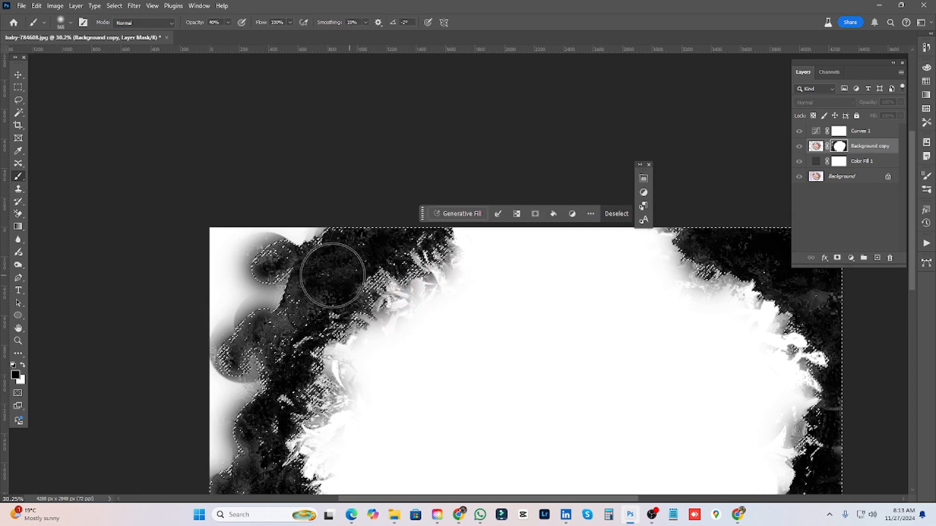
{"action": "left_click_drag", "start_coordinate": [344, 251], "coordinate": [344, 263]}
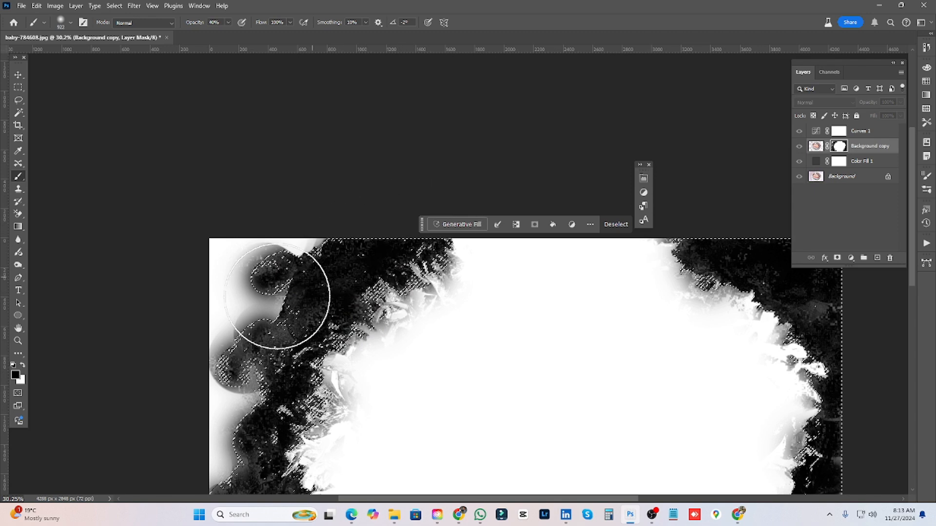
Paint black at 40% opacity over the grey residue in the mask's upper-left area
{"action": "key", "text": "x"}
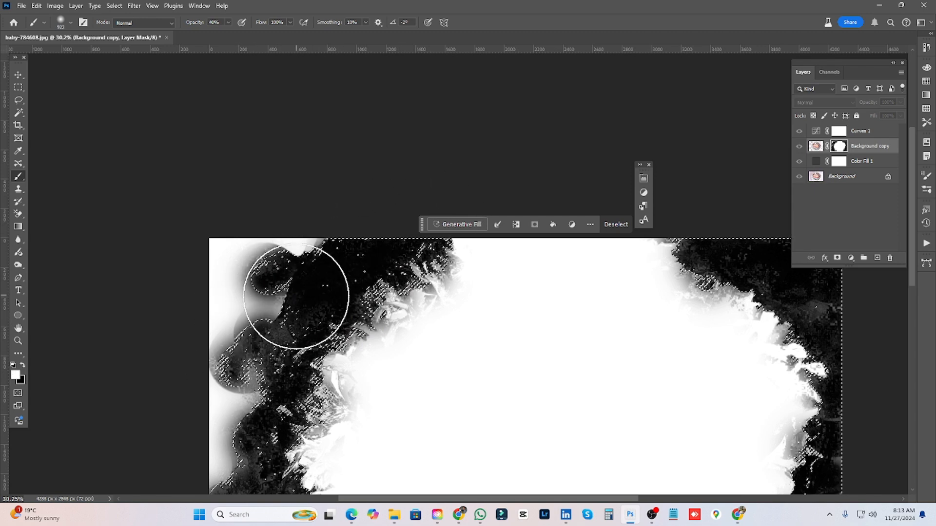
{"action": "left_click", "coordinate": [22, 364]}
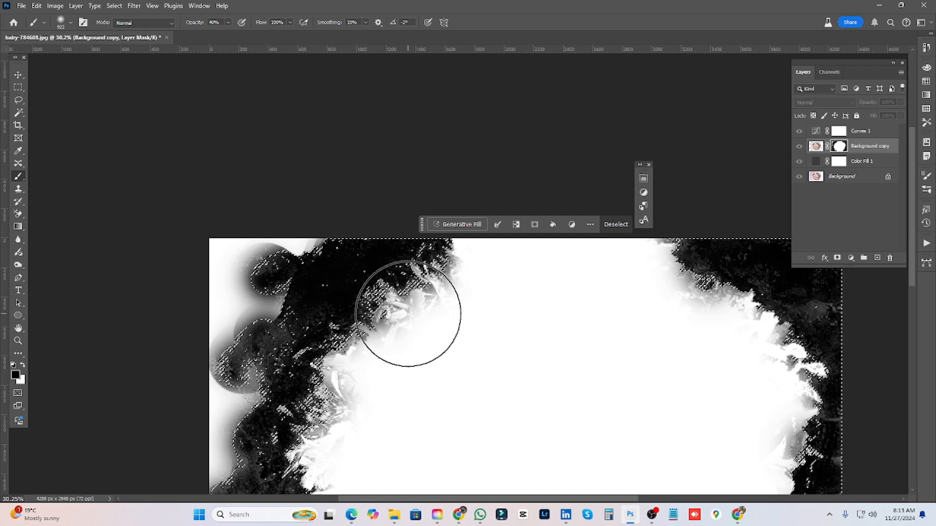
{"action": "mouse_move", "coordinate": [445, 338]}
{"action": "left_mouse_down"}
{"action": "mouse_move", "coordinate": [356, 361]}
{"action": "mouse_move", "coordinate": [373, 364]}
{"action": "left_mouse_up"}
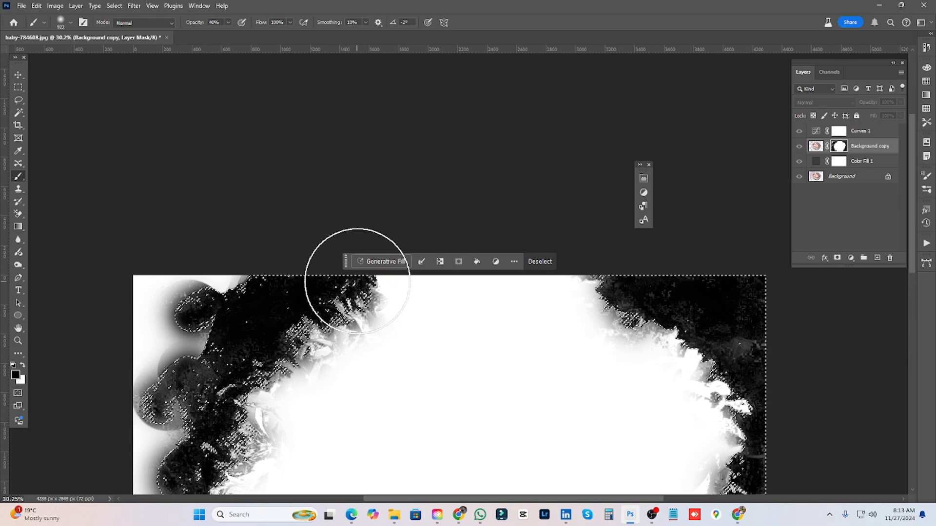
{"action": "left_click_drag", "start_coordinate": [250, 328], "coordinate": [324, 203]}
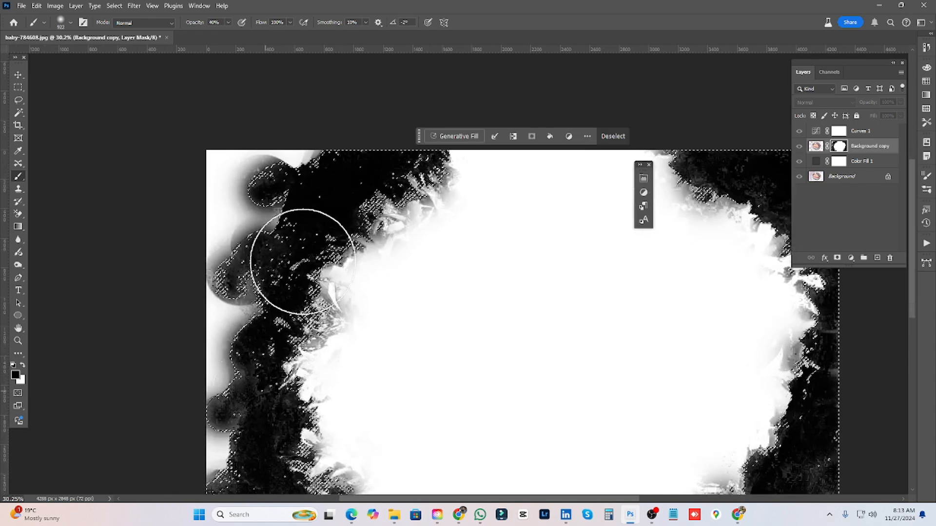
Raise the brush opacity to 75% and blacken the grey residue down the mask's left side to the lower-left corner
{"action": "left_click_drag", "start_coordinate": [197, 24], "coordinate": [214, 25]}
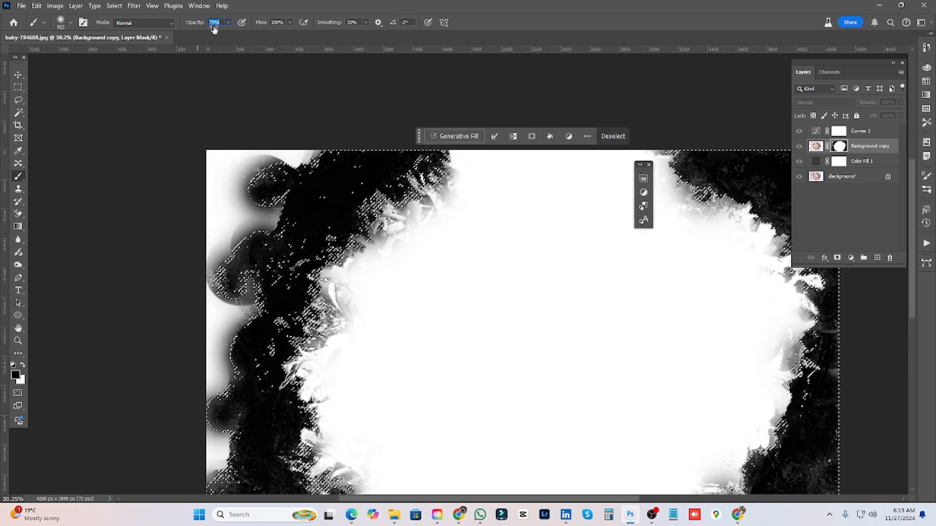
{"action": "left_click_drag", "start_coordinate": [338, 254], "coordinate": [353, 184]}
{"action": "mouse_move", "coordinate": [271, 322]}
{"action": "left_mouse_down"}
{"action": "mouse_move", "coordinate": [271, 436]}
{"action": "mouse_move", "coordinate": [298, 302]}
{"action": "left_mouse_up"}
{"action": "left_click_drag", "start_coordinate": [317, 388], "coordinate": [396, 399]}
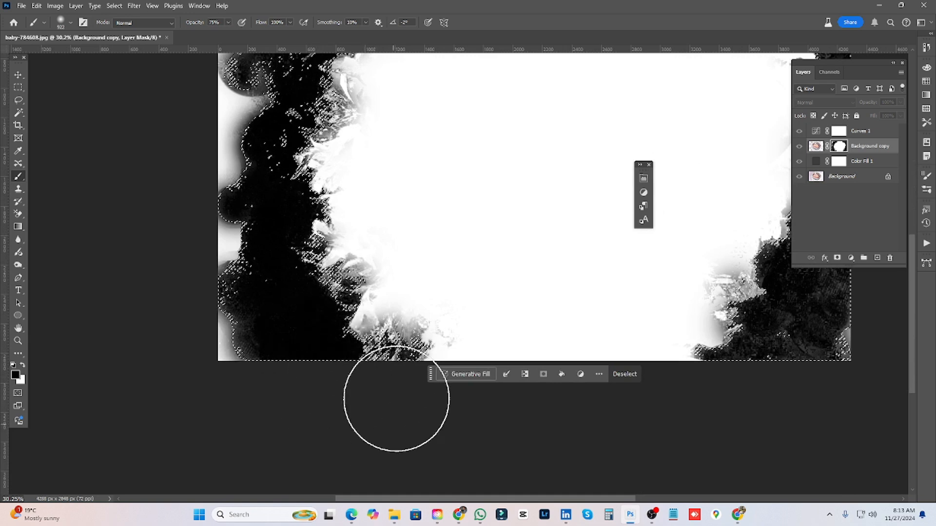
Paint black over the grey residue along the mask's top-right corner and right side, and drop the selection
{"action": "left_click_drag", "start_coordinate": [381, 356], "coordinate": [35, 378]}
{"action": "mouse_move", "coordinate": [424, 378]}
{"action": "left_mouse_down"}
{"action": "mouse_move", "coordinate": [516, 246]}
{"action": "mouse_move", "coordinate": [480, 477]}
{"action": "left_mouse_up"}
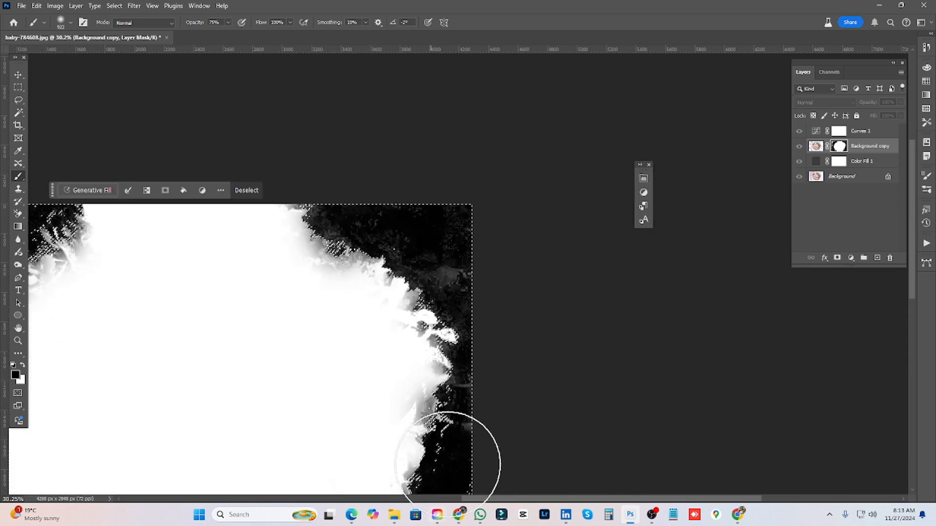
{"action": "left_click_drag", "start_coordinate": [391, 206], "coordinate": [489, 220]}
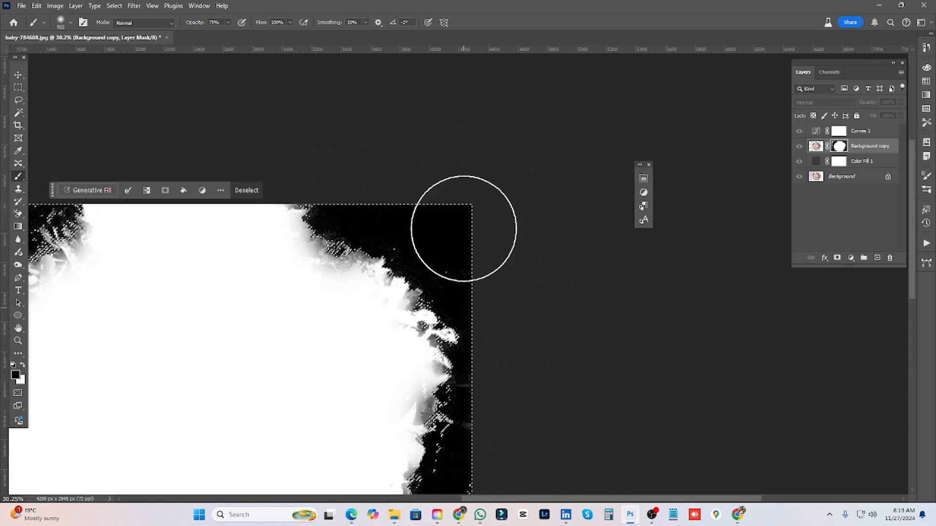
{"action": "scroll", "coordinate": [483, 350], "scroll_direction": "down", "scroll_amount": 3}
{"action": "left_click_drag", "start_coordinate": [498, 417], "coordinate": [554, 525]}
{"action": "left_click_drag", "start_coordinate": [445, 249], "coordinate": [849, 274]}
{"action": "scroll", "coordinate": [370, 314], "scroll_direction": "down", "scroll_amount": 9}
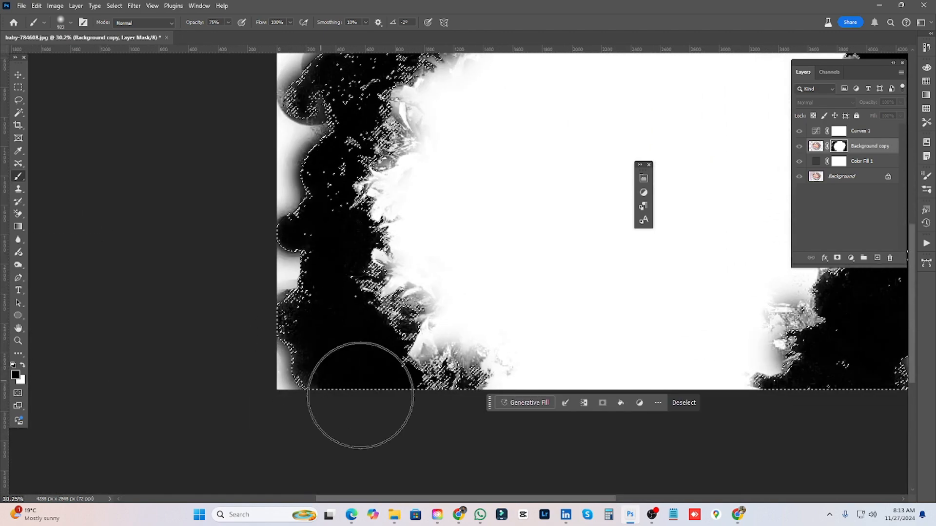
{"action": "left_click_drag", "start_coordinate": [552, 324], "coordinate": [72, 382]}
{"action": "left_click_drag", "start_coordinate": [384, 316], "coordinate": [411, 469]}
{"action": "key", "text": "ctrl+d"}
Lasso around the feathers and nest, leaving the mask's white left border and lower-right corner outside the selection
{"action": "mouse_move", "coordinate": [478, 312]}
{"action": "left_mouse_down"}
{"action": "mouse_move", "coordinate": [579, 309]}
{"action": "mouse_move", "coordinate": [725, 255]}
{"action": "left_mouse_up"}
{"action": "left_click_drag", "start_coordinate": [546, 315], "coordinate": [480, 315]}
{"action": "left_click_drag", "start_coordinate": [297, 354], "coordinate": [420, 292]}
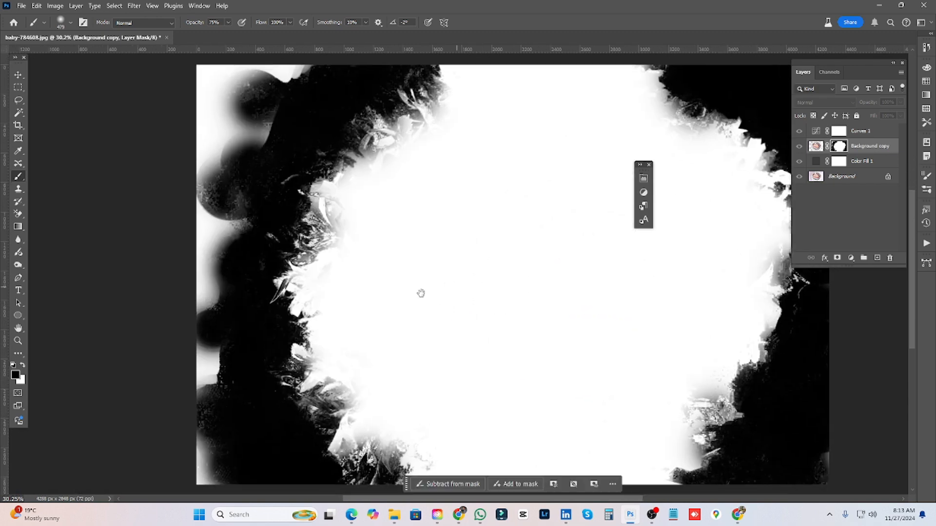
{"action": "left_click_drag", "start_coordinate": [380, 328], "coordinate": [389, 315]}
{"action": "scroll", "coordinate": [348, 361], "scroll_direction": "down", "scroll_amount": 2}
{"action": "key", "text": "l"}
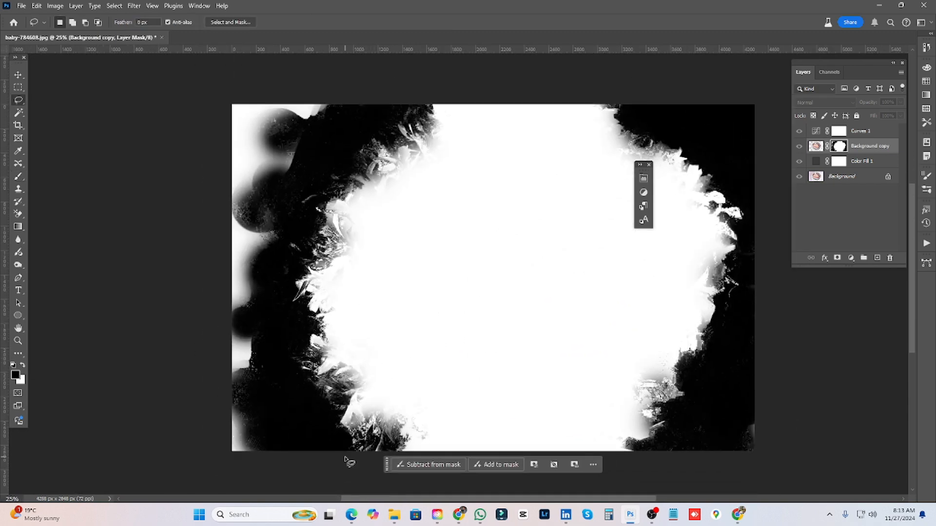
{"action": "left_click_drag", "start_coordinate": [346, 463], "coordinate": [306, 410]}
{"action": "mouse_move", "coordinate": [303, 240]}
{"action": "left_mouse_down"}
{"action": "mouse_move", "coordinate": [369, 92]}
{"action": "mouse_move", "coordinate": [558, 62]}
{"action": "mouse_move", "coordinate": [774, 80]}
{"action": "mouse_move", "coordinate": [777, 175]}
{"action": "mouse_move", "coordinate": [749, 349]}
{"action": "mouse_move", "coordinate": [700, 451]}
{"action": "left_mouse_up"}
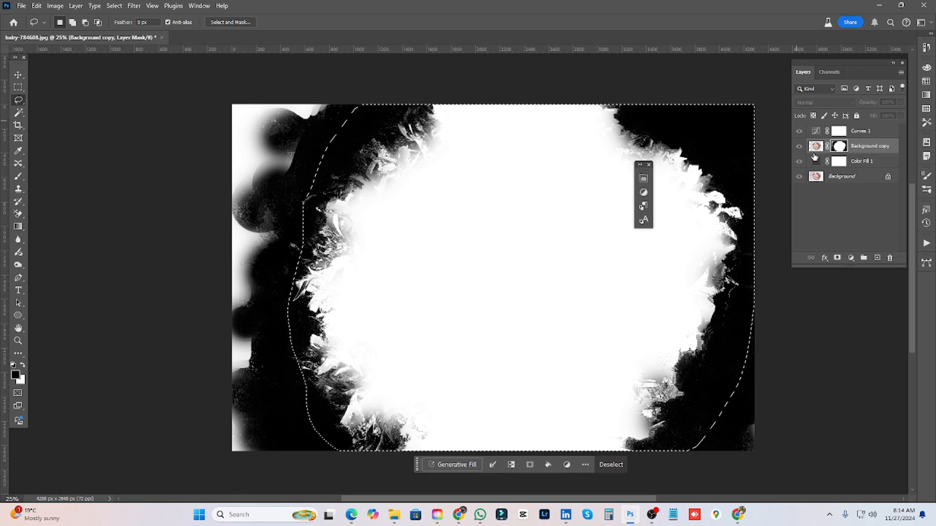
Invert the lasso selection, fill it with black on the mask and deselect
{"action": "key", "text": "ctrl+shift+i"}
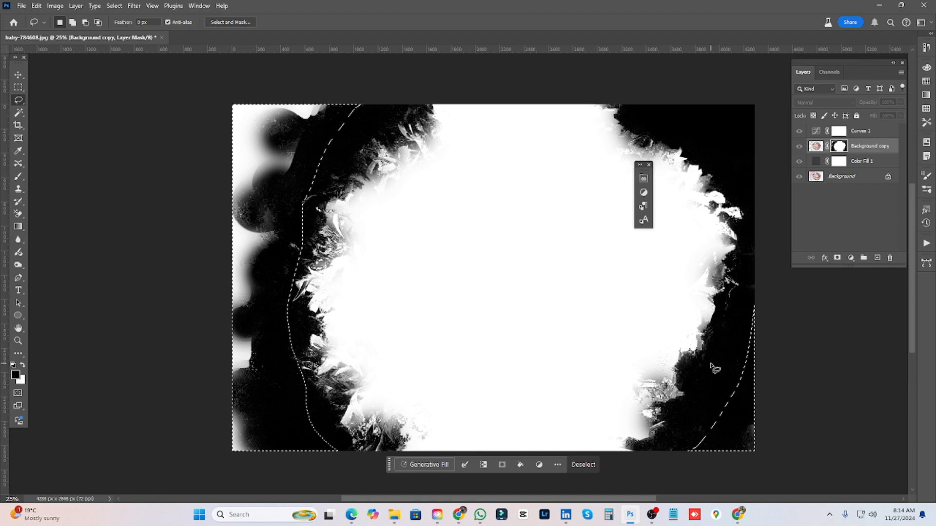
{"action": "key", "text": "alt+BackSpace"}
{"action": "key", "text": "ctrl+d"}
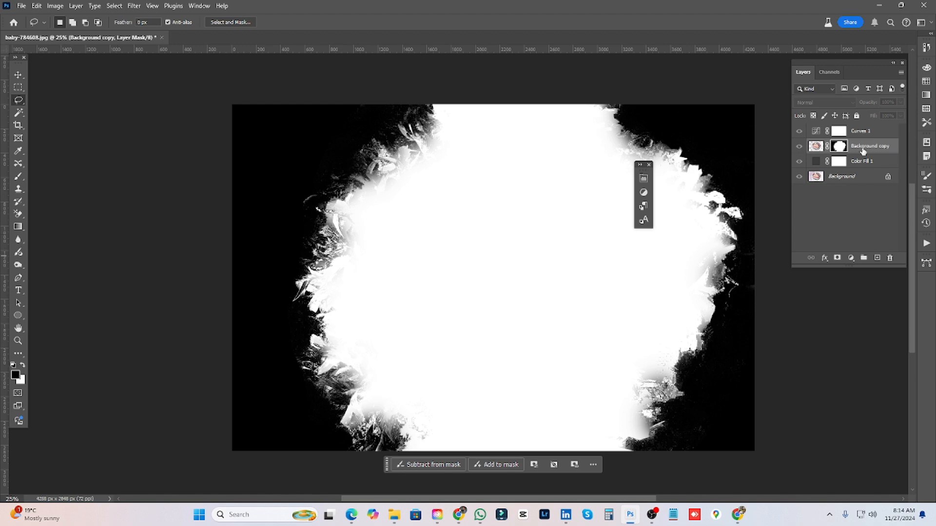
Replace the Background copy layer with a fresh duplicate of Background masked by the same cutout, placed above Color Fill 1
{"action": "left_click_drag", "start_coordinate": [865, 177], "coordinate": [877, 257]}
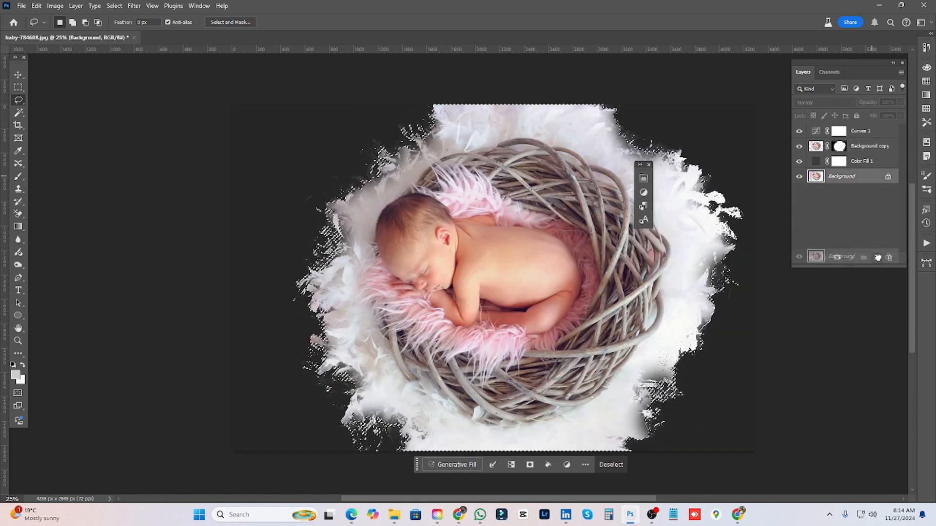
{"action": "left_click", "coordinate": [838, 258]}
{"action": "left_click_drag", "start_coordinate": [872, 178], "coordinate": [873, 155]}
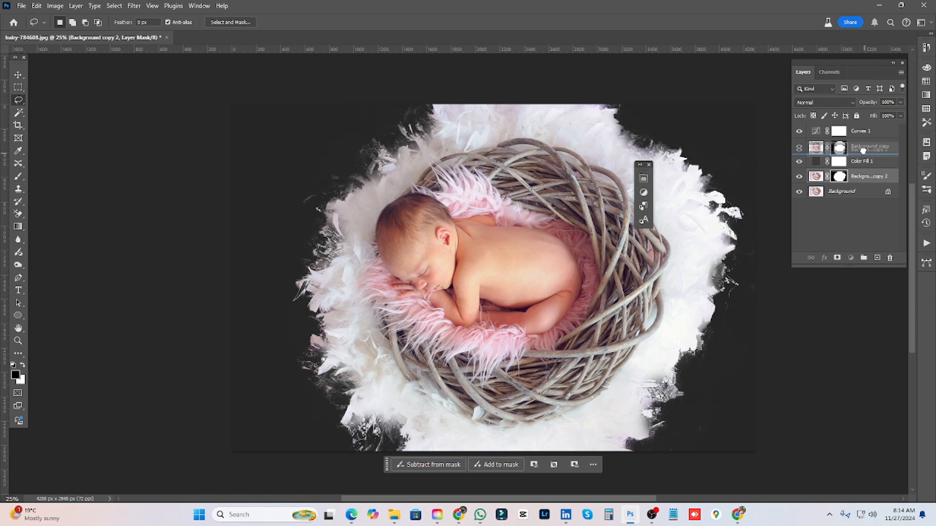
{"action": "left_click", "coordinate": [880, 147]}
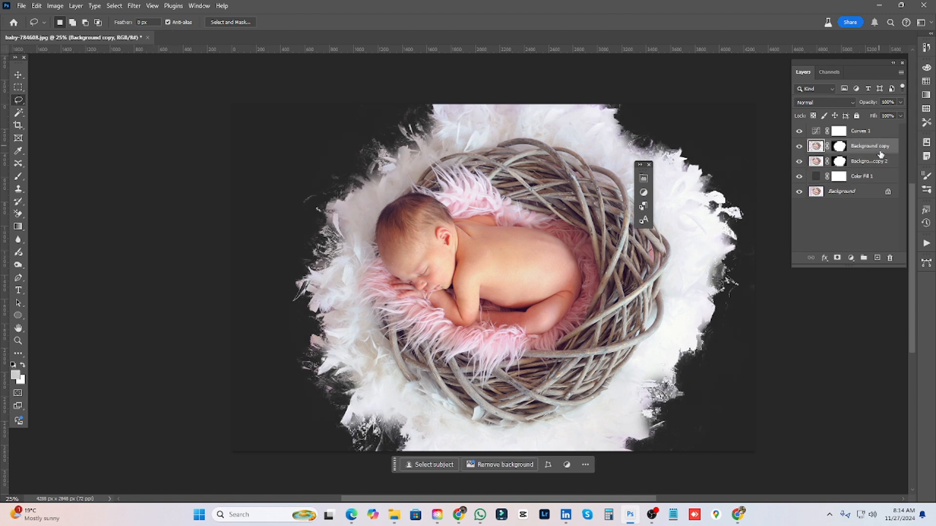
{"action": "key", "text": "Delete"}
Compare the cutout with the unmasked photo by toggling the new layer's mask, and check the mask on its own
{"action": "scroll", "coordinate": [681, 265], "scroll_direction": "down", "scroll_amount": 1}
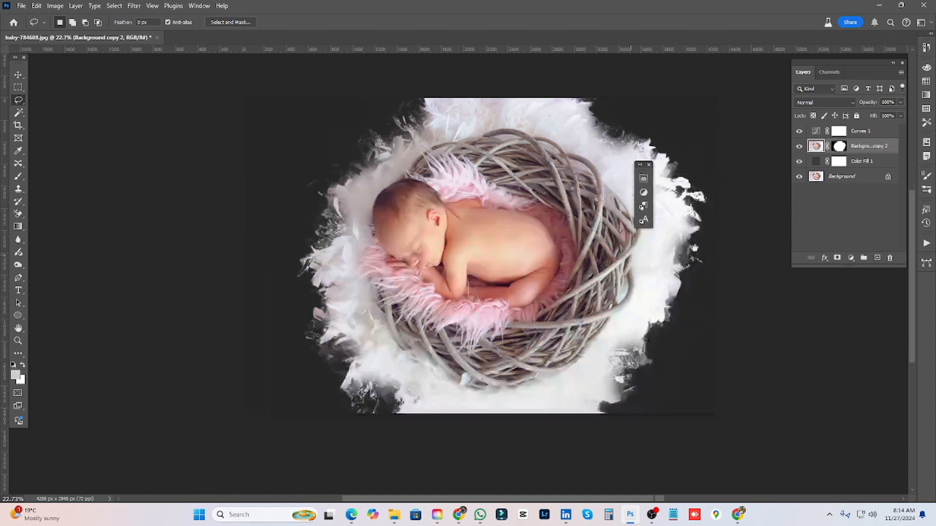
{"action": "left_click", "coordinate": [842, 150], "text": "alt"}
{"action": "left_click", "coordinate": [841, 150], "text": "alt"}
{"action": "left_click", "coordinate": [842, 151], "text": "shift"}
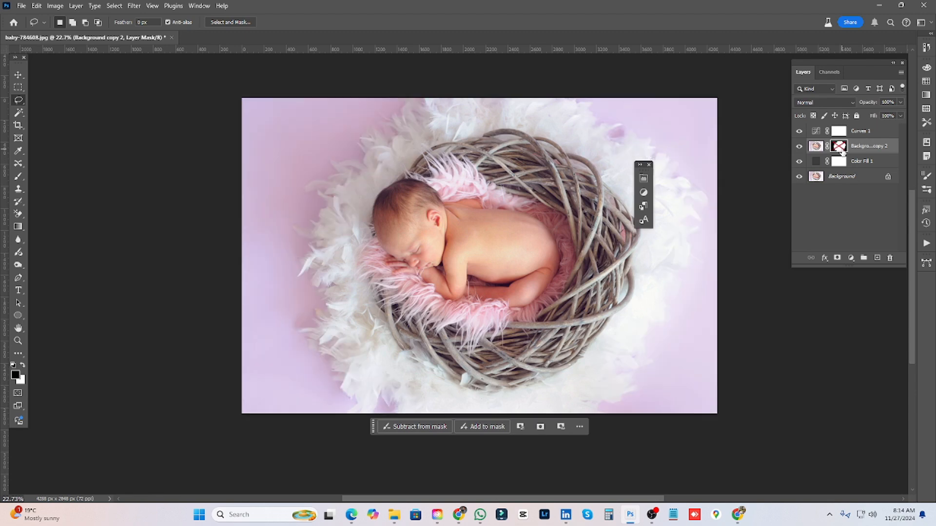
{"action": "left_click", "coordinate": [842, 151], "text": "shift"}
{"action": "left_click", "coordinate": [841, 151], "text": "shift"}
{"action": "left_click", "coordinate": [842, 151], "text": "shift"}
{"action": "left_click", "coordinate": [841, 151], "text": "shift"}
{"action": "left_click", "coordinate": [842, 151], "text": "shift"}
{"action": "left_click", "coordinate": [842, 151], "text": "shift"}
{"action": "left_click", "coordinate": [841, 151], "text": "shift"}
{"action": "left_click", "coordinate": [841, 151], "text": "shift"}
{"action": "left_click", "coordinate": [842, 151], "text": "shift"}
{"action": "left_click", "coordinate": [841, 151], "text": "shift"}
{"action": "left_click", "coordinate": [841, 151], "text": "shift"}
{"action": "left_click", "coordinate": [842, 151], "text": "shift"}
{"action": "left_click", "coordinate": [841, 151], "text": "shift"}
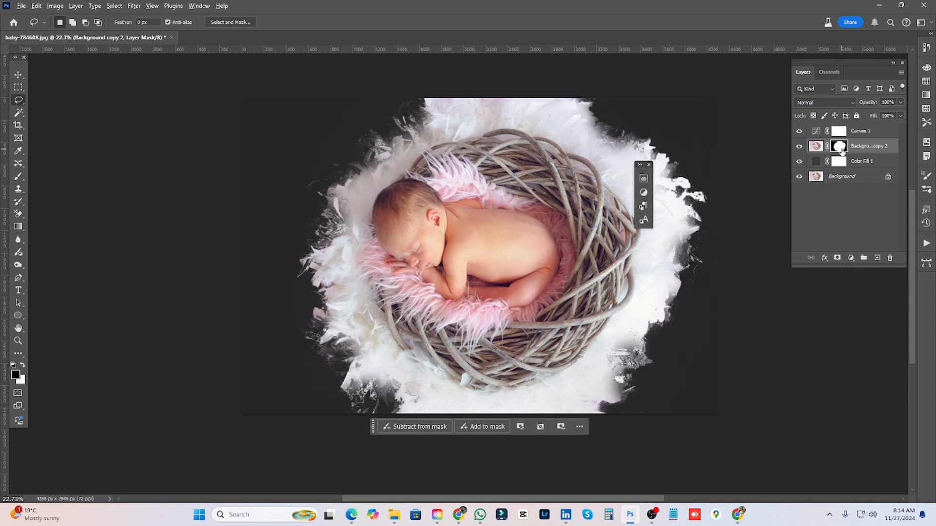
{"action": "left_click", "coordinate": [842, 151], "text": "alt"}
{"action": "left_click", "coordinate": [842, 151], "text": "alt"}
{"action": "scroll", "coordinate": [660, 260], "scroll_direction": "up", "scroll_amount": 3}
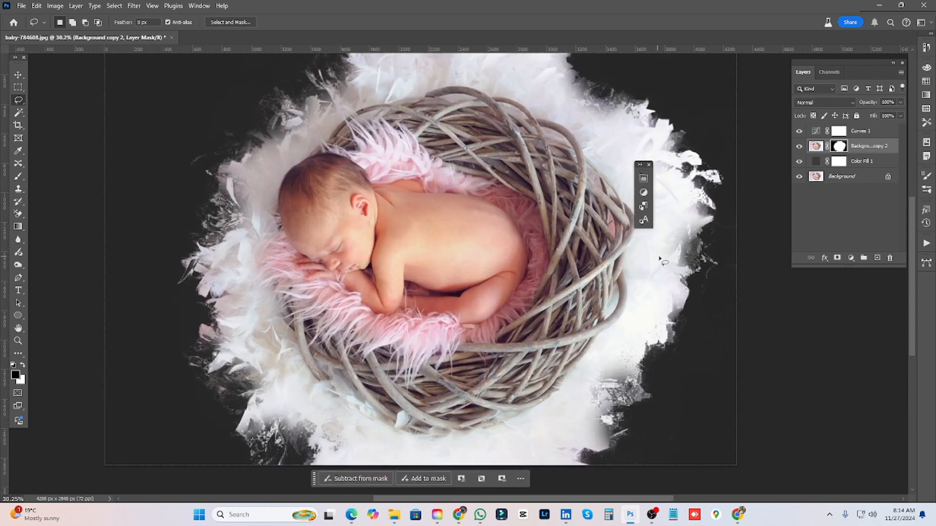
{"action": "scroll", "coordinate": [341, 276], "scroll_direction": "down", "scroll_amount": 4}
{"action": "left_click_drag", "start_coordinate": [394, 314], "coordinate": [398, 261]}
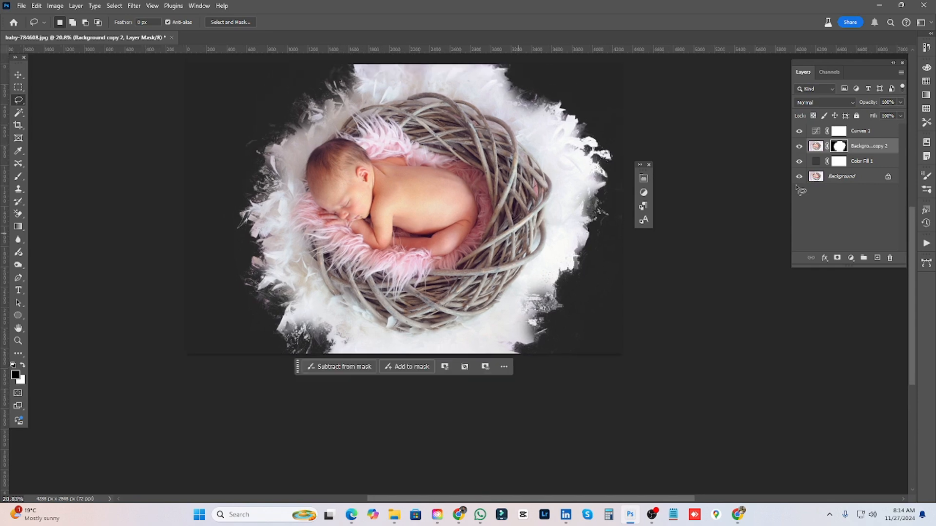
Try lavender tones for the Color Fill 1 backdrop and set it to dark grey 505051
{"action": "double_click", "coordinate": [817, 163]}
{"action": "left_click", "coordinate": [484, 375]}
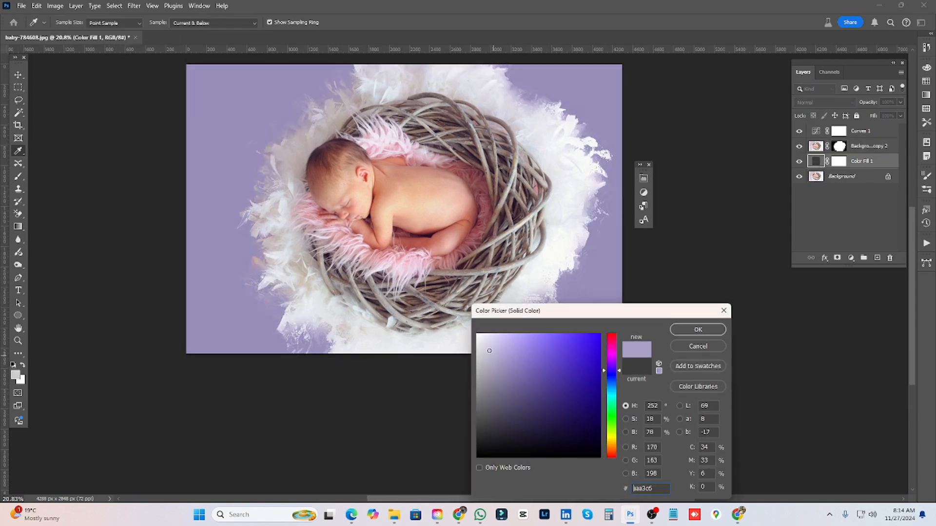
{"action": "mouse_move", "coordinate": [484, 375]}
{"action": "left_mouse_down"}
{"action": "mouse_move", "coordinate": [490, 381]}
{"action": "mouse_move", "coordinate": [495, 372]}
{"action": "left_mouse_up"}
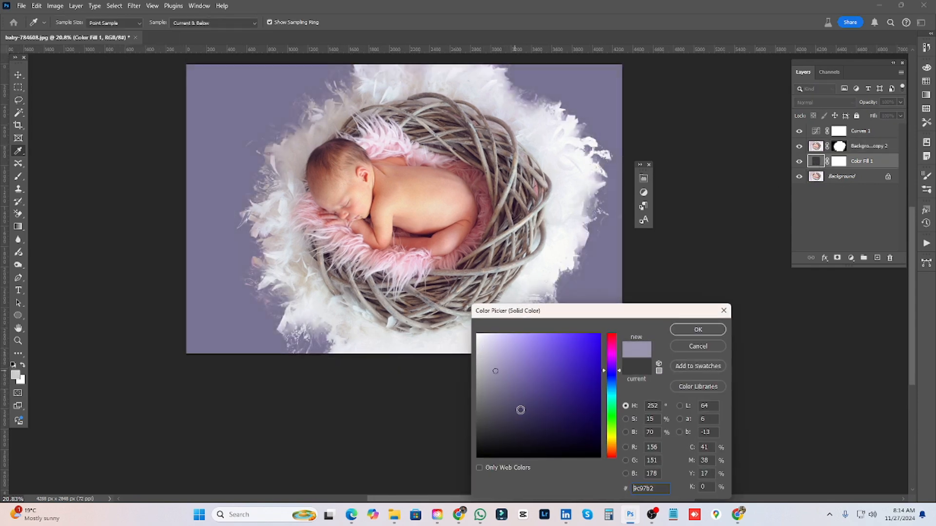
{"action": "left_click_drag", "start_coordinate": [520, 410], "coordinate": [478, 418]}
{"action": "left_click", "coordinate": [697, 330]}
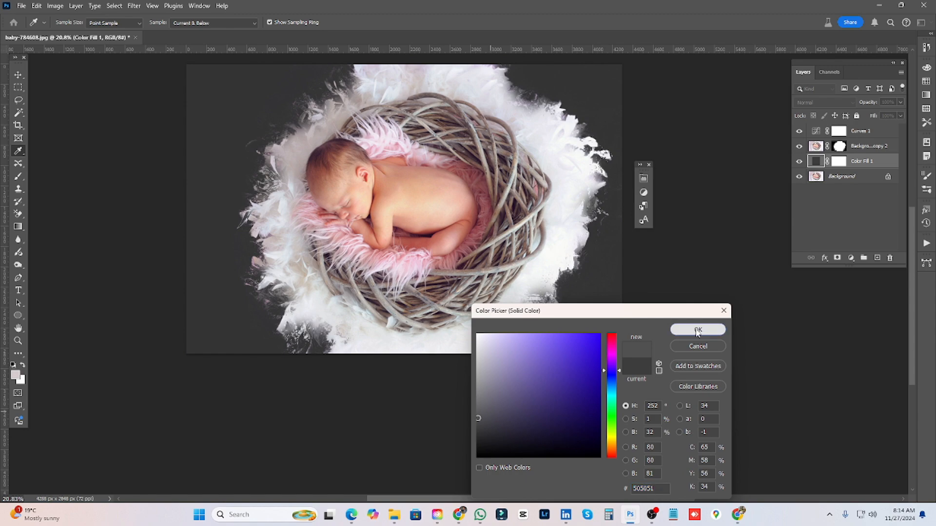
{"action": "scroll", "coordinate": [432, 171], "scroll_direction": "up", "scroll_amount": 3}
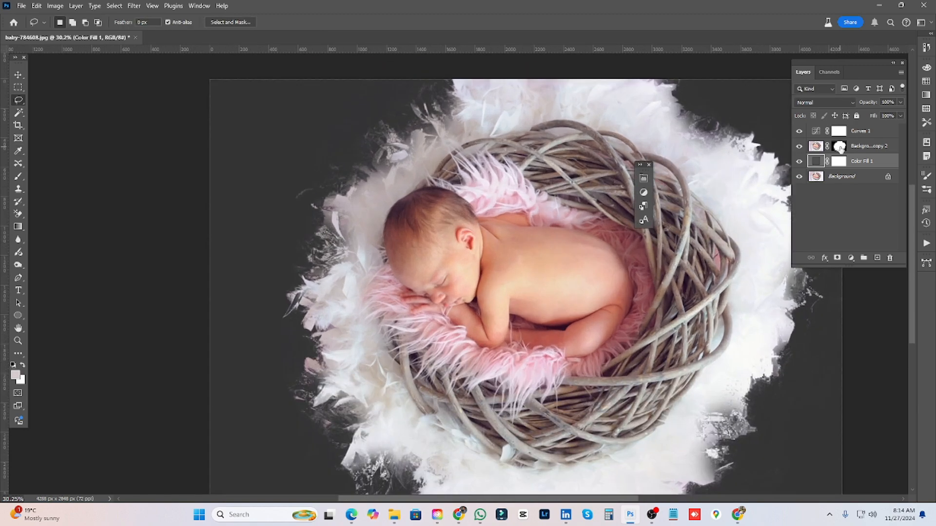
Disable the Background copy 2 layer mask and load that mask as a selection
{"action": "left_click", "coordinate": [839, 148], "text": "shift"}
{"action": "left_click", "coordinate": [841, 148], "text": "ctrl"}
{"action": "key", "text": "q"}
{"action": "left_click_drag", "start_coordinate": [384, 228], "coordinate": [354, 312]}
{"action": "key", "text": "q"}
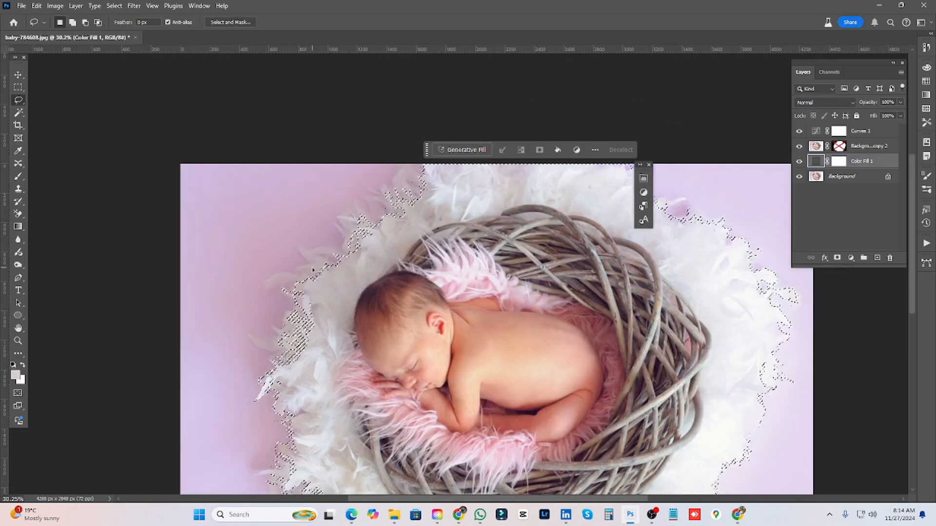
Examine the selection edge along the feathers around the nest, both as an outline and as a Quick Mask overlay
{"action": "scroll", "coordinate": [314, 270], "scroll_direction": "up", "scroll_amount": 5}
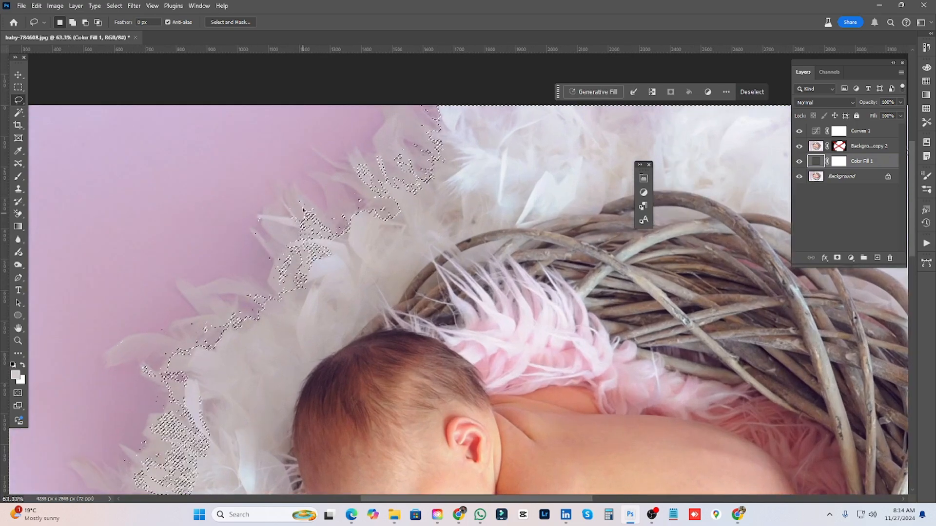
{"action": "scroll", "coordinate": [325, 222], "scroll_direction": "down", "scroll_amount": 2}
{"action": "left_click_drag", "start_coordinate": [325, 222], "coordinate": [423, 111]}
{"action": "left_click_drag", "start_coordinate": [414, 366], "coordinate": [421, 136]}
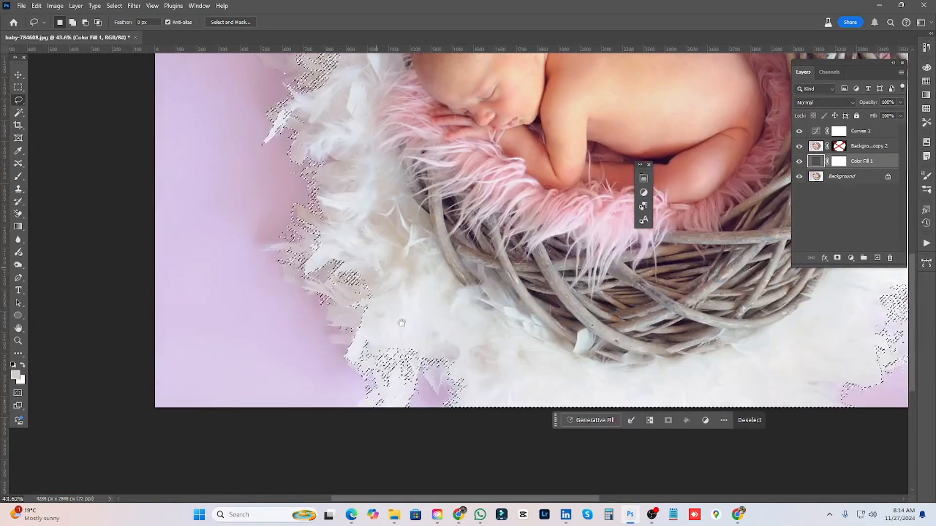
{"action": "left_click_drag", "start_coordinate": [425, 339], "coordinate": [453, 328]}
{"action": "left_click_drag", "start_coordinate": [784, 300], "coordinate": [357, 428]}
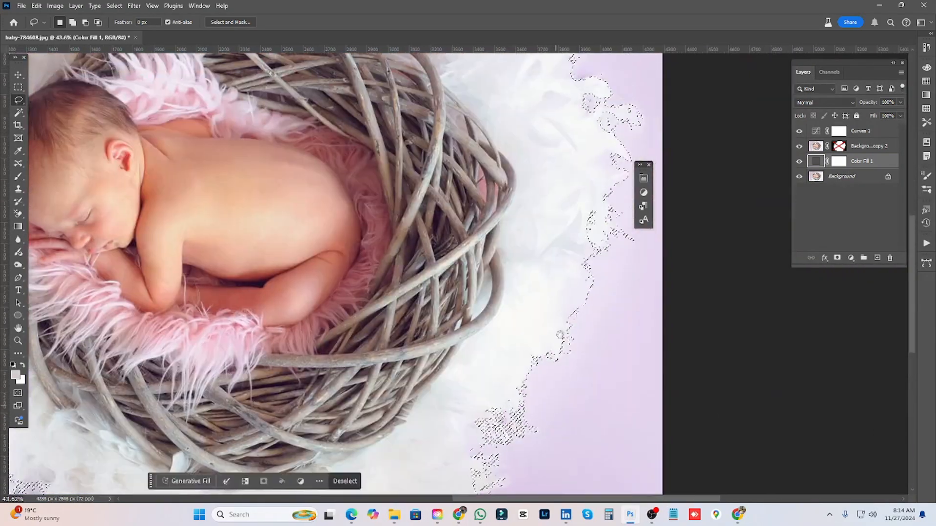
{"action": "left_click_drag", "start_coordinate": [562, 167], "coordinate": [691, 326]}
{"action": "key", "text": "q"}
{"action": "left_click_drag", "start_coordinate": [144, 252], "coordinate": [483, 269]}
{"action": "key", "text": "q"}
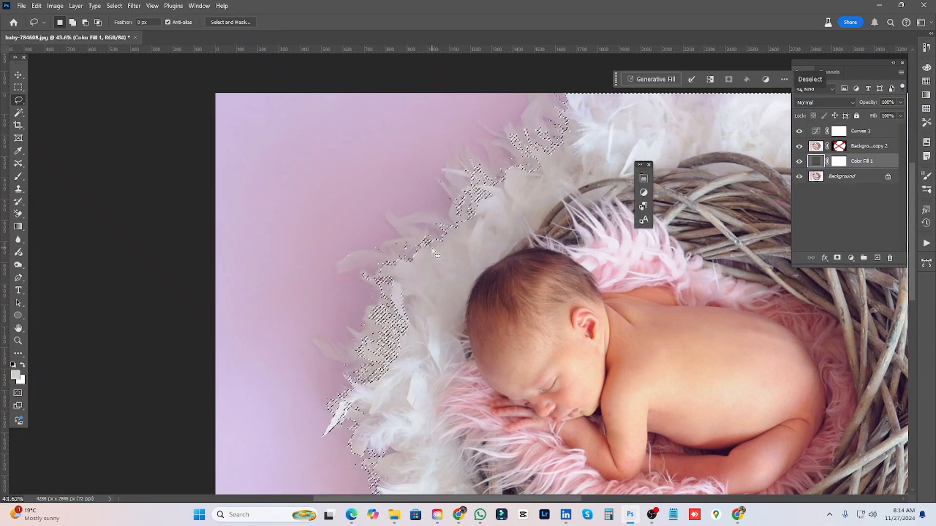
{"action": "key", "text": "q"}
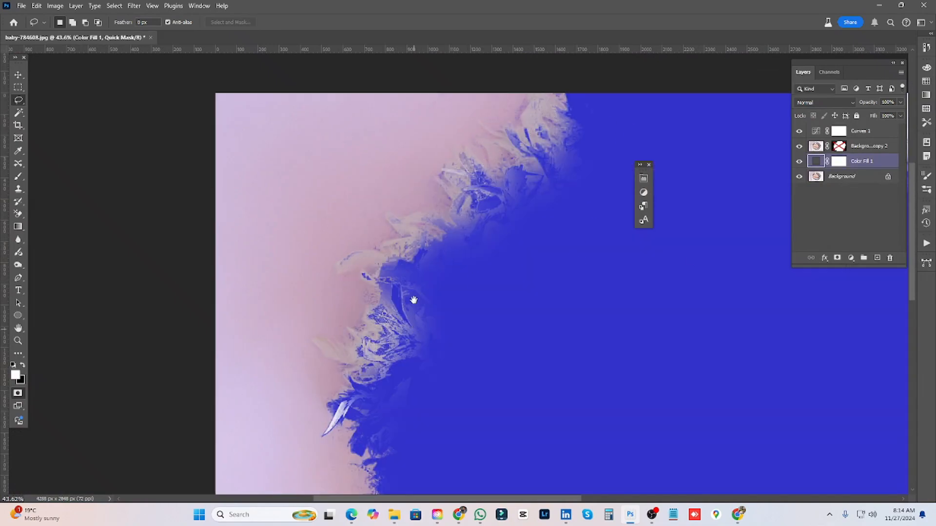
{"action": "scroll", "coordinate": [413, 300], "scroll_direction": "down", "scroll_amount": 3}
{"action": "scroll", "coordinate": [374, 290], "scroll_direction": "down", "scroll_amount": 2}
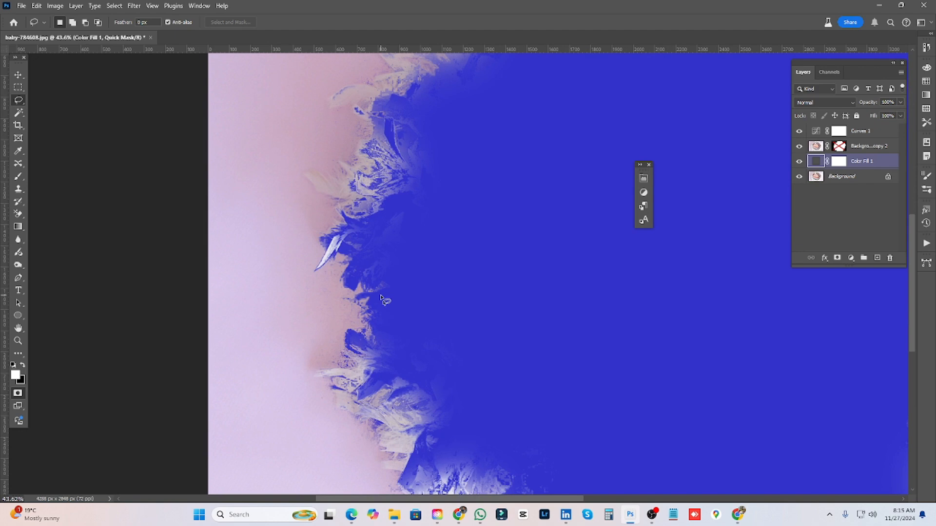
{"action": "key", "text": "b"}
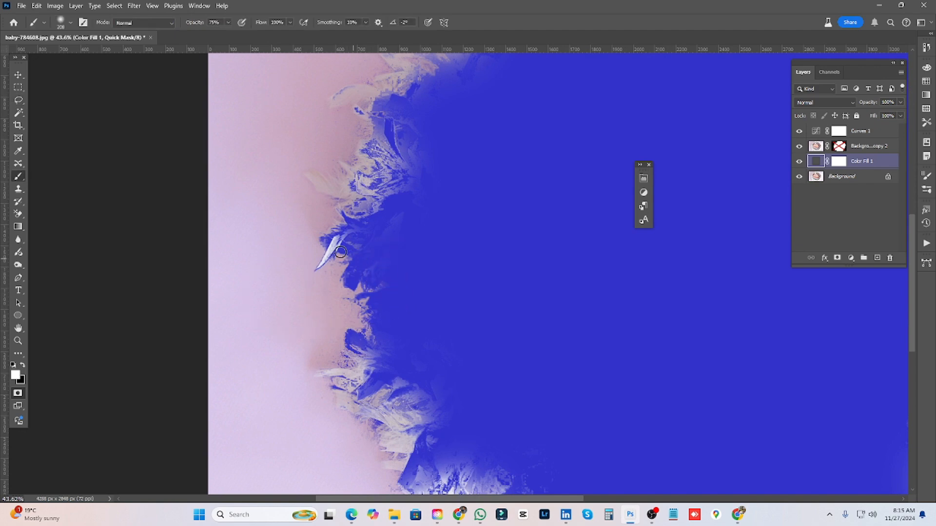
{"action": "scroll", "coordinate": [351, 242], "scroll_direction": "up", "scroll_amount": 2}
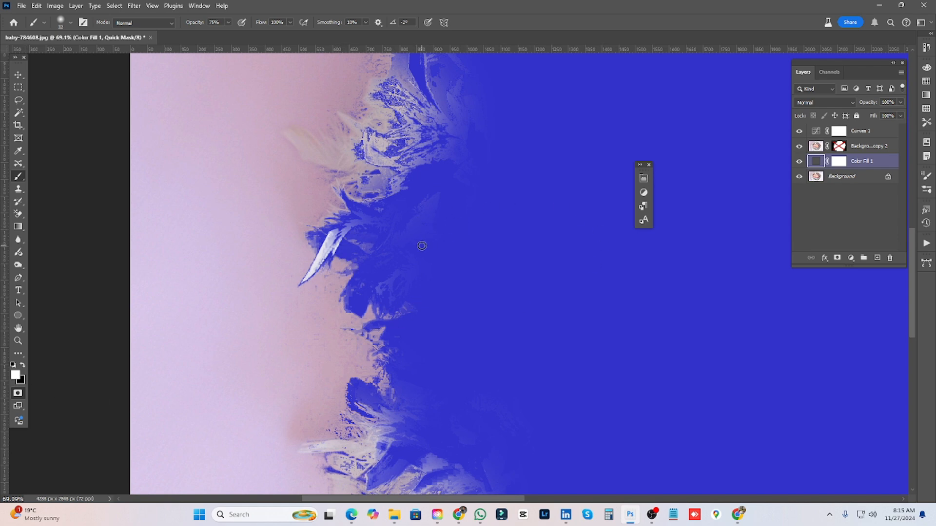
Try red cc3353 as the Quick Mask overlay colour and view the feather edge with it
{"action": "double_click", "coordinate": [18, 393]}
{"action": "left_click", "coordinate": [415, 206]}
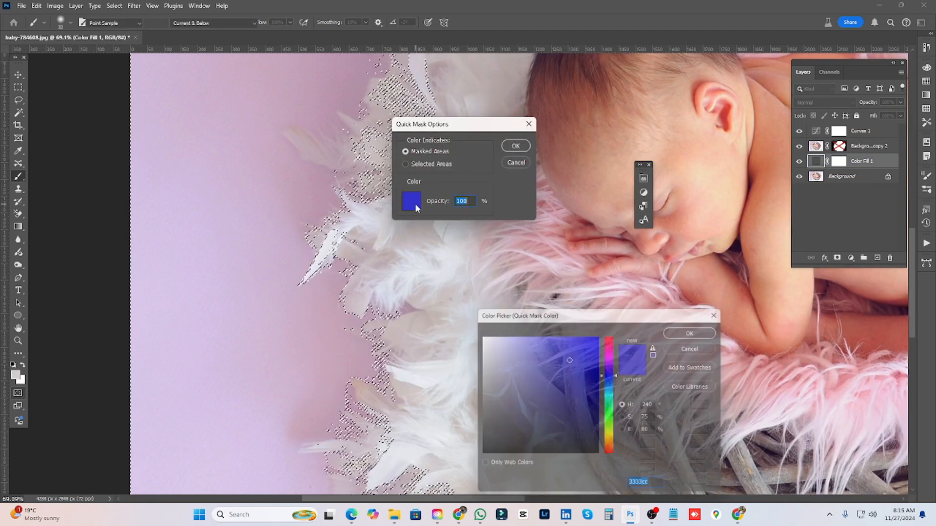
{"action": "left_click", "coordinate": [611, 338]}
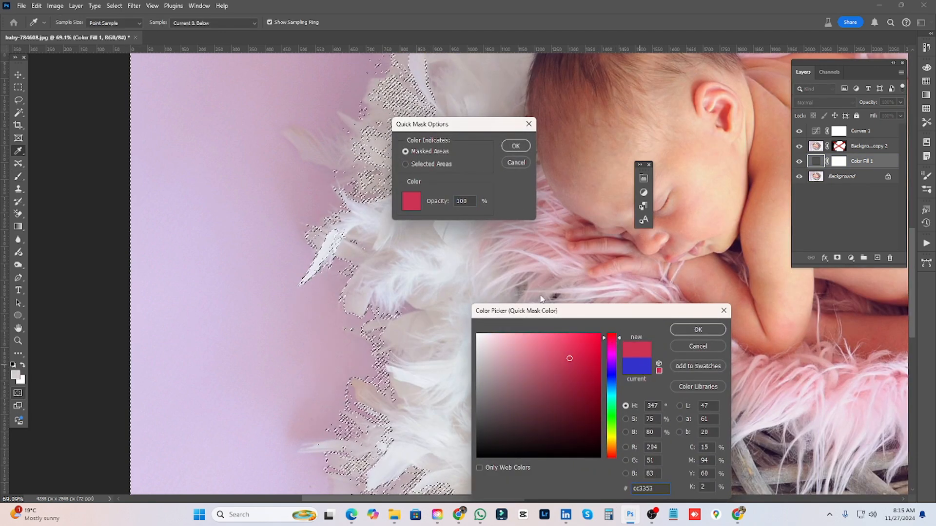
{"action": "left_click", "coordinate": [698, 330]}
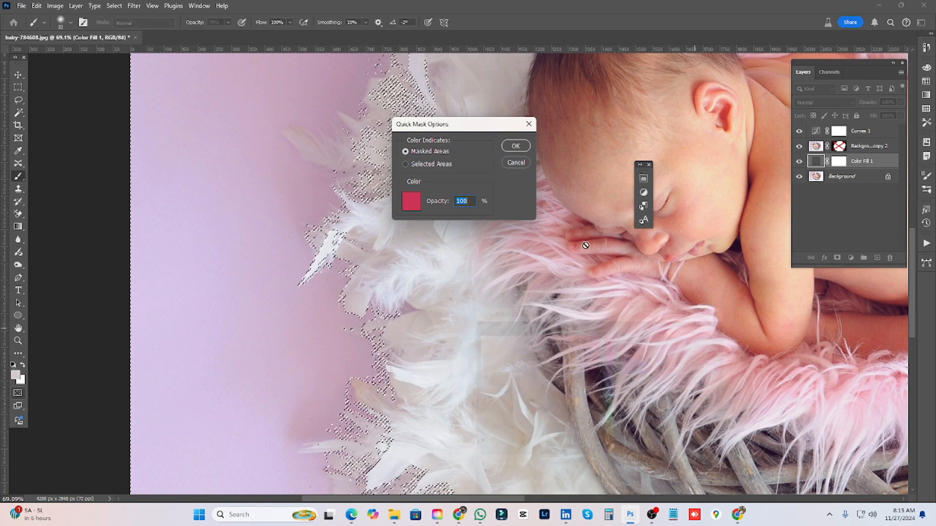
{"action": "left_click", "coordinate": [512, 148]}
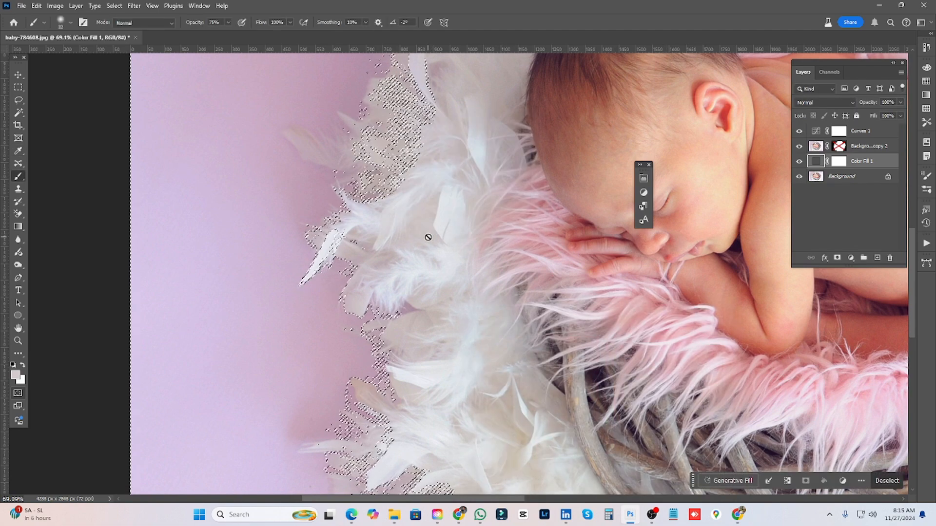
{"action": "key", "text": "q"}
{"action": "scroll", "coordinate": [422, 237], "scroll_direction": "down", "scroll_amount": 3}
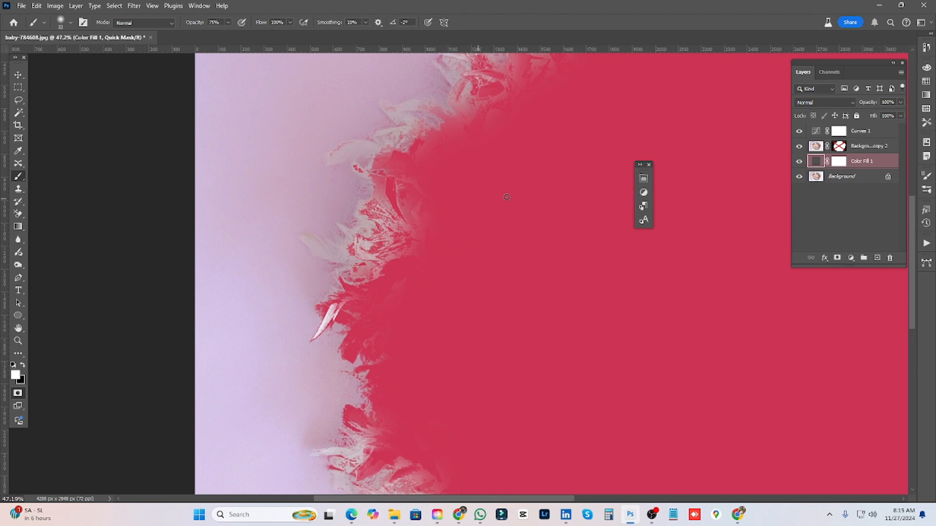
{"action": "scroll", "coordinate": [506, 197], "scroll_direction": "up", "scroll_amount": 2}
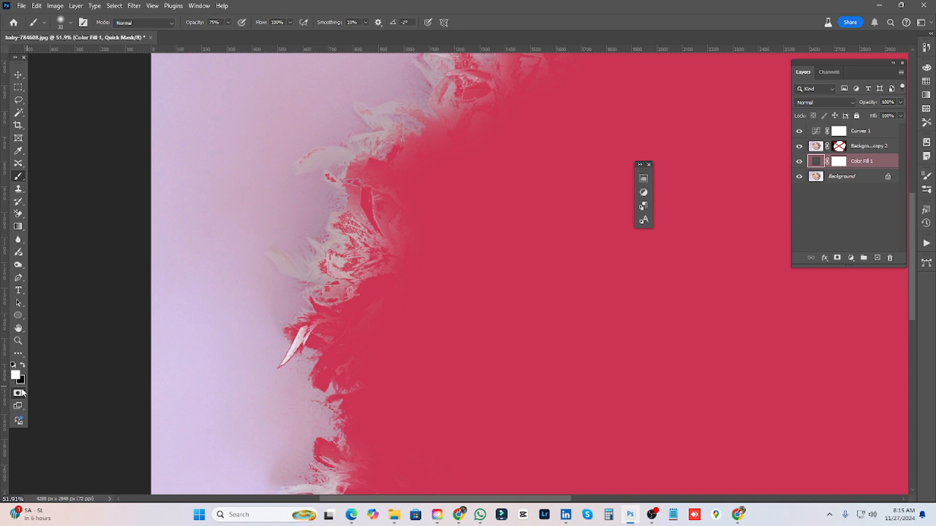
Change the Quick Mask overlay colour to bright green and display the selection as a Quick Mask
{"action": "double_click", "coordinate": [18, 394]}
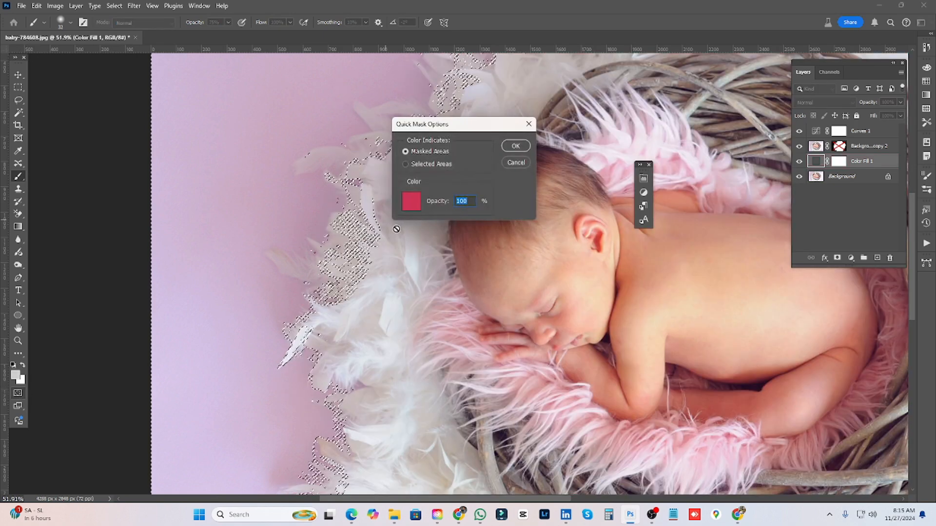
{"action": "left_click", "coordinate": [411, 201]}
{"action": "left_click", "coordinate": [611, 420]}
{"action": "left_click_drag", "start_coordinate": [590, 380], "coordinate": [593, 356]}
{"action": "left_click", "coordinate": [698, 329]}
{"action": "left_click", "coordinate": [516, 146]}
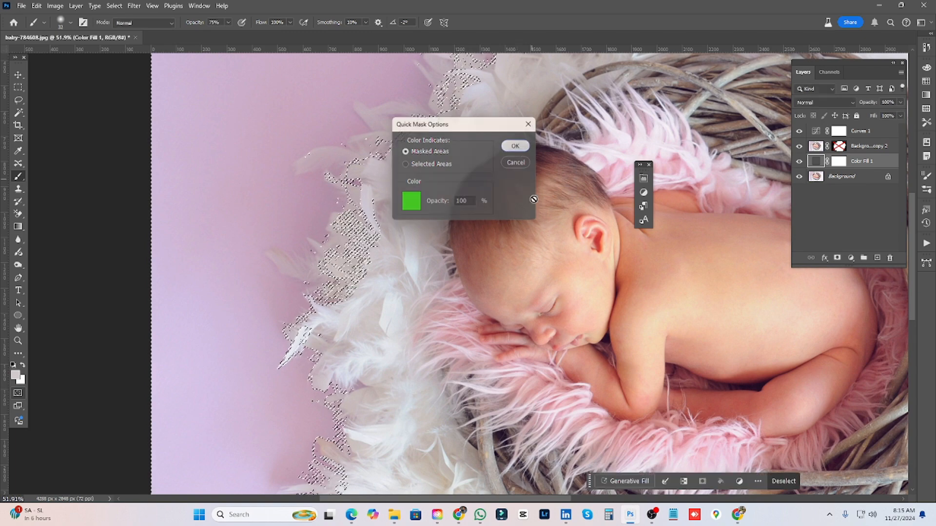
{"action": "scroll", "coordinate": [404, 246], "scroll_direction": "down", "scroll_amount": 2}
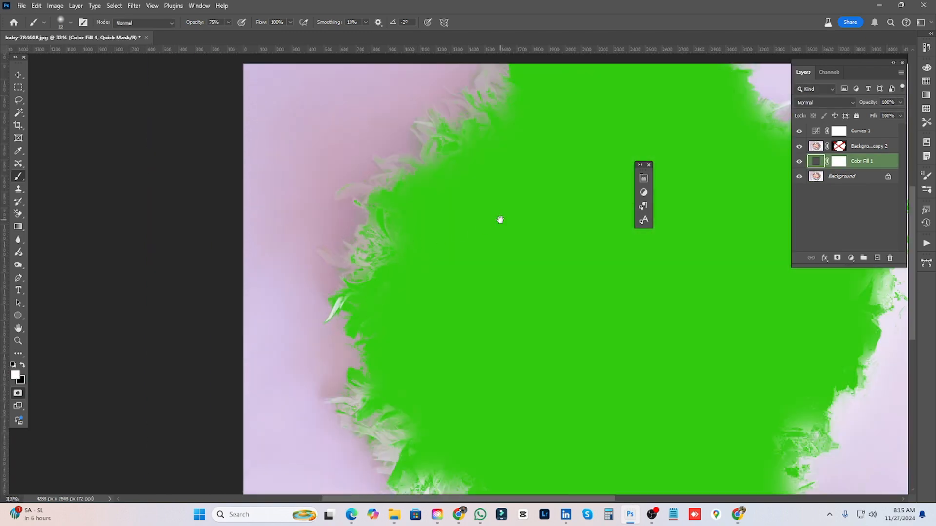
Trace a closed Pen path around the unmasked pointed feather tips on the baby's head side, extending into the masked area
{"action": "left_click_drag", "start_coordinate": [499, 220], "coordinate": [419, 289]}
{"action": "scroll", "coordinate": [365, 225], "scroll_direction": "up", "scroll_amount": 2}
{"action": "scroll", "coordinate": [341, 224], "scroll_direction": "up", "scroll_amount": 2}
{"action": "left_click_drag", "start_coordinate": [293, 312], "coordinate": [356, 252]}
{"action": "left_click_drag", "start_coordinate": [351, 338], "coordinate": [352, 287]}
{"action": "left_click_drag", "start_coordinate": [255, 274], "coordinate": [238, 290]}
{"action": "left_click_drag", "start_coordinate": [336, 368], "coordinate": [371, 298]}
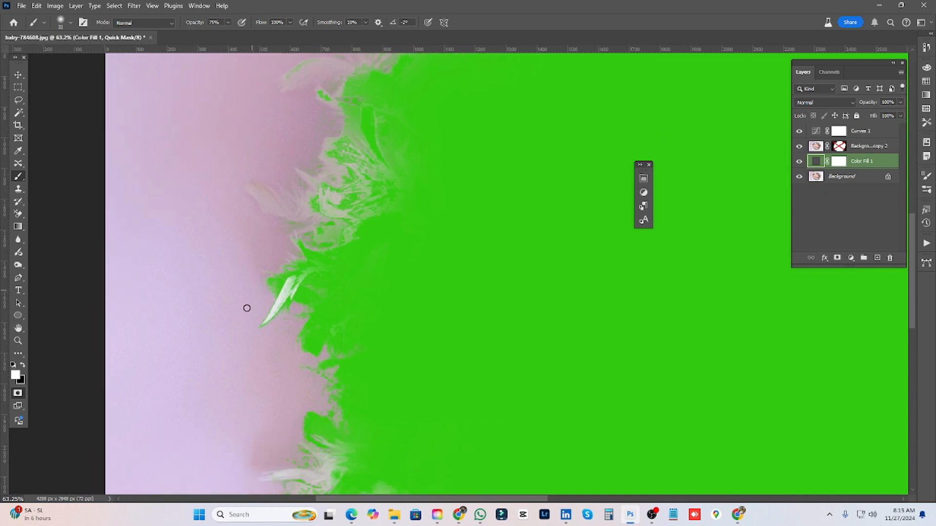
{"action": "key", "text": "p"}
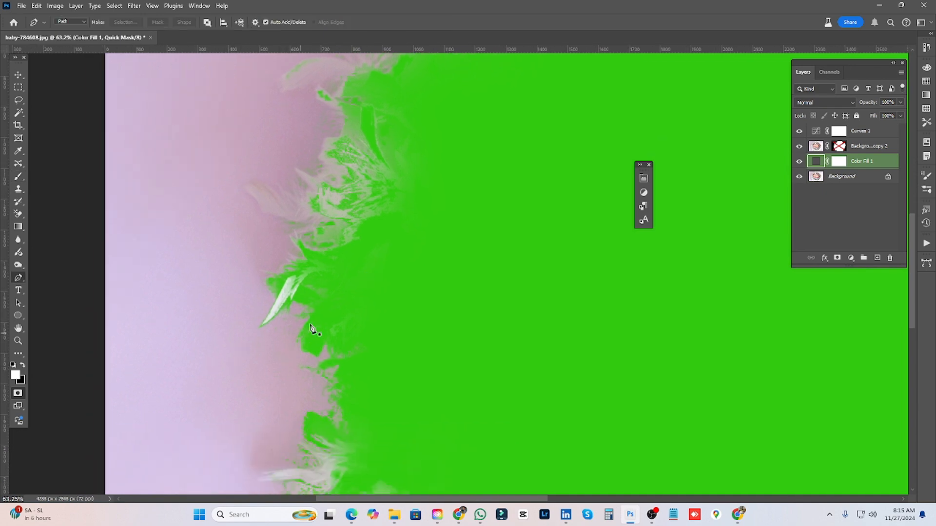
{"action": "left_click", "coordinate": [309, 278]}
{"action": "left_click_drag", "start_coordinate": [241, 333], "coordinate": [280, 291]}
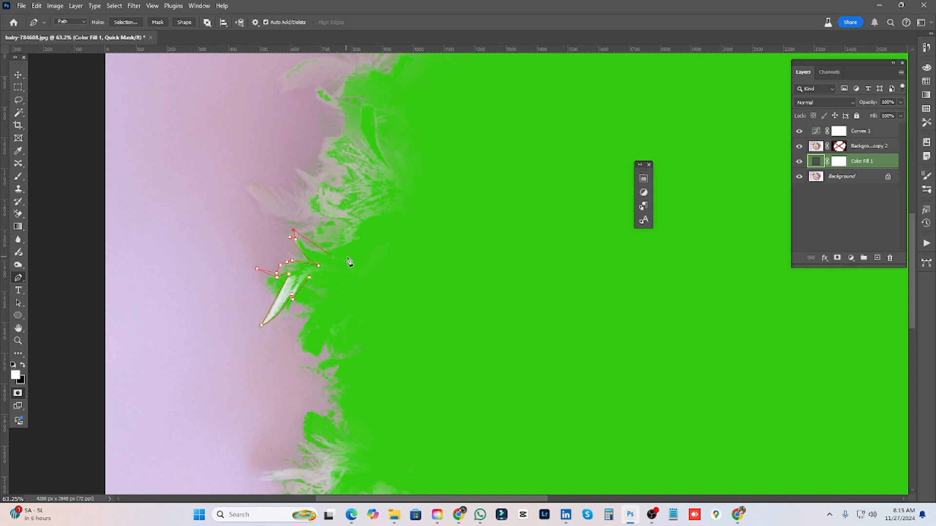
{"action": "left_click", "coordinate": [330, 285]}
Load the Work Path as a selection, feather it by 1 pixel, fill it with black on the Quick Mask and deselect
{"action": "left_click", "coordinate": [928, 263]}
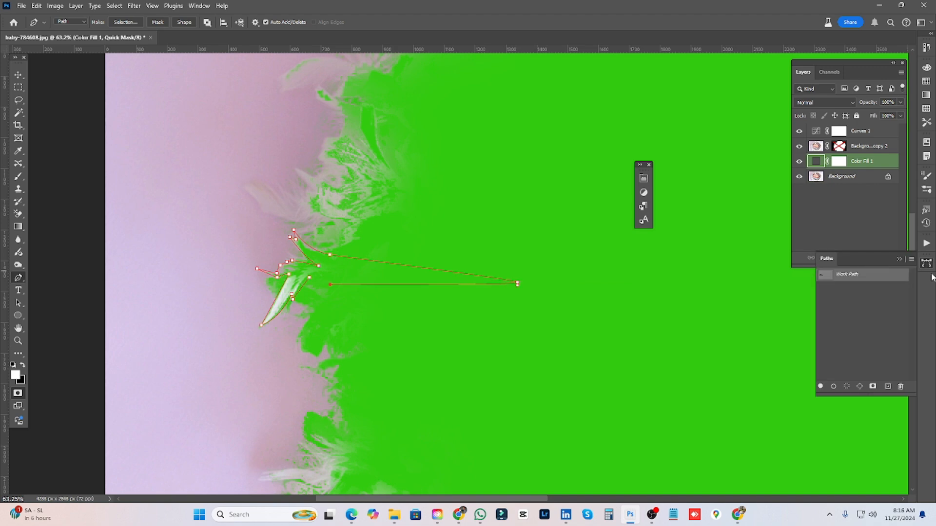
{"action": "left_click_drag", "start_coordinate": [858, 258], "coordinate": [88, 63]}
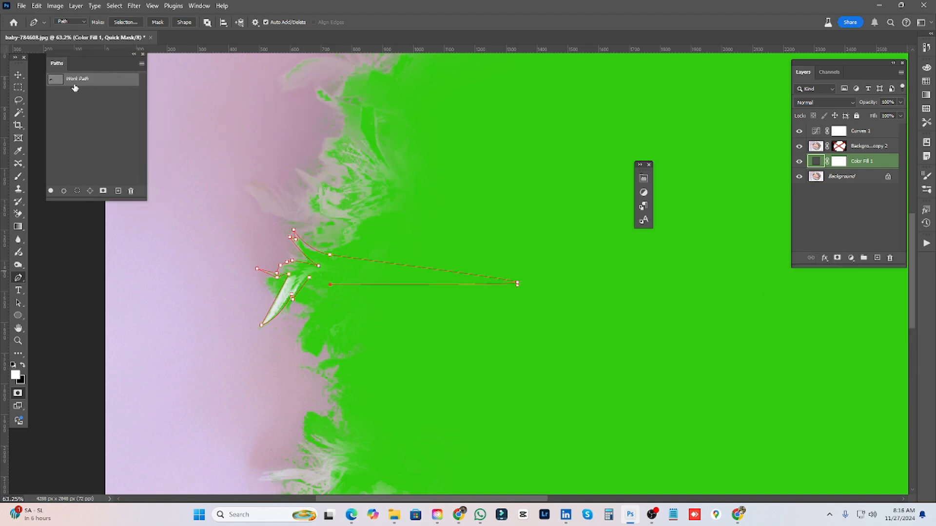
{"action": "left_click", "coordinate": [57, 80], "text": "ctrl"}
{"action": "left_click_drag", "start_coordinate": [435, 243], "coordinate": [487, 252]}
{"action": "key", "text": "shift+F6"}
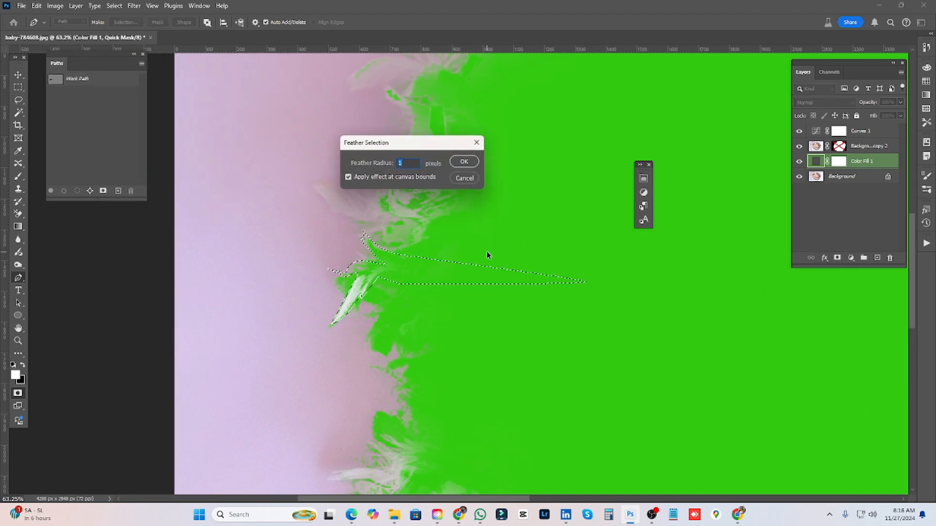
{"action": "key", "text": "Return"}
{"action": "key", "text": "Delete"}
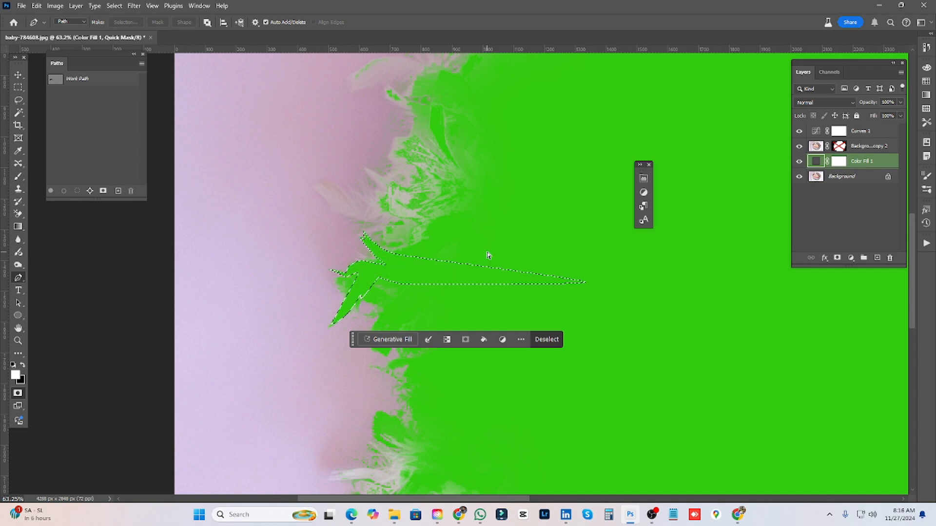
{"action": "key", "text": "ctrl+d"}
Trace a Pen path around the partly masked feather cluster just above the filled tips and load it as a selection
{"action": "scroll", "coordinate": [486, 262], "scroll_direction": "down", "scroll_amount": 2}
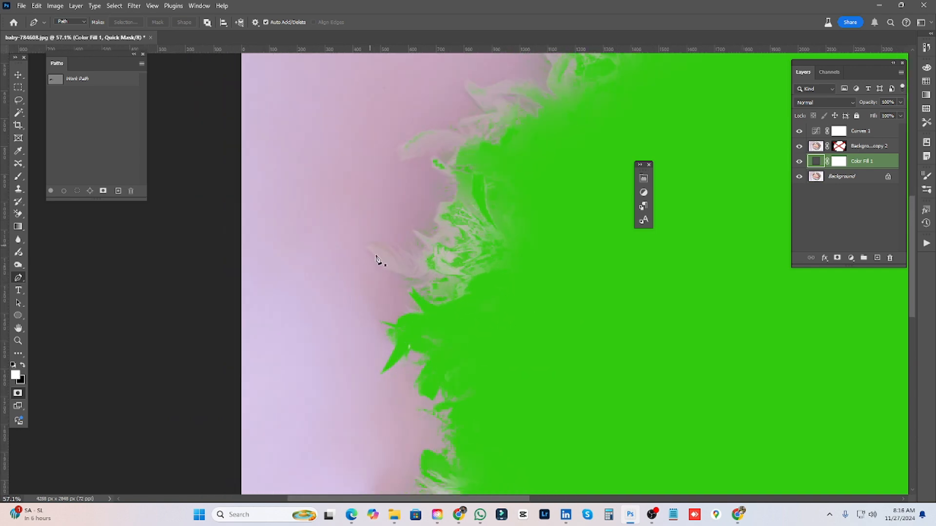
{"action": "left_click", "coordinate": [469, 316]}
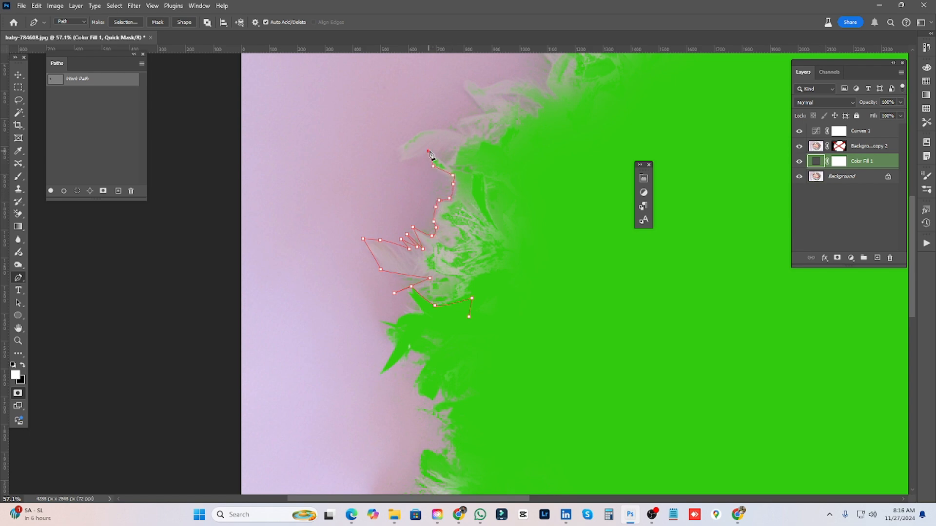
{"action": "left_click_drag", "start_coordinate": [564, 299], "coordinate": [551, 348]}
{"action": "left_click", "coordinate": [53, 85], "text": "ctrl"}
{"action": "left_click", "coordinate": [121, 93]}
Feather the feather-cluster selection by 1 pixel, fill it with black on the Quick Mask and deselect
{"action": "key", "text": "shift+F6"}
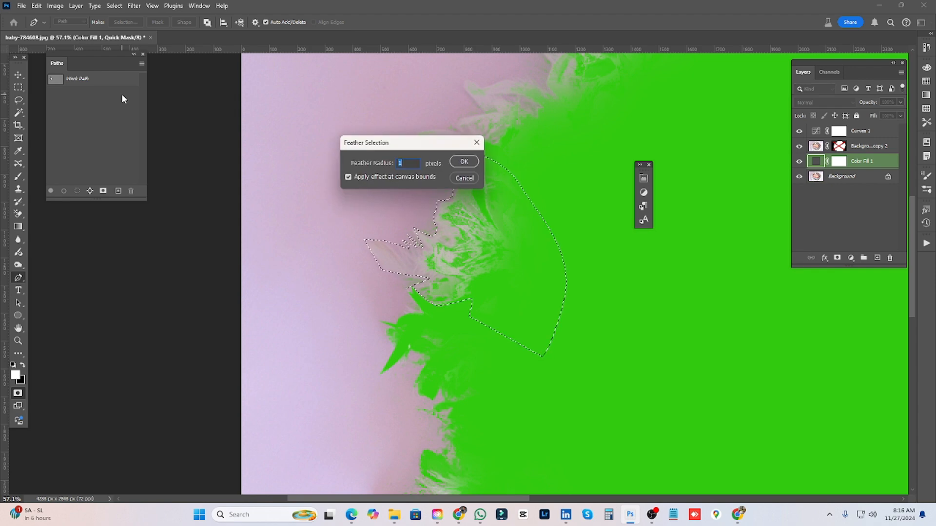
{"action": "key", "text": "Return"}
{"action": "key", "text": "alt+BackSpace"}
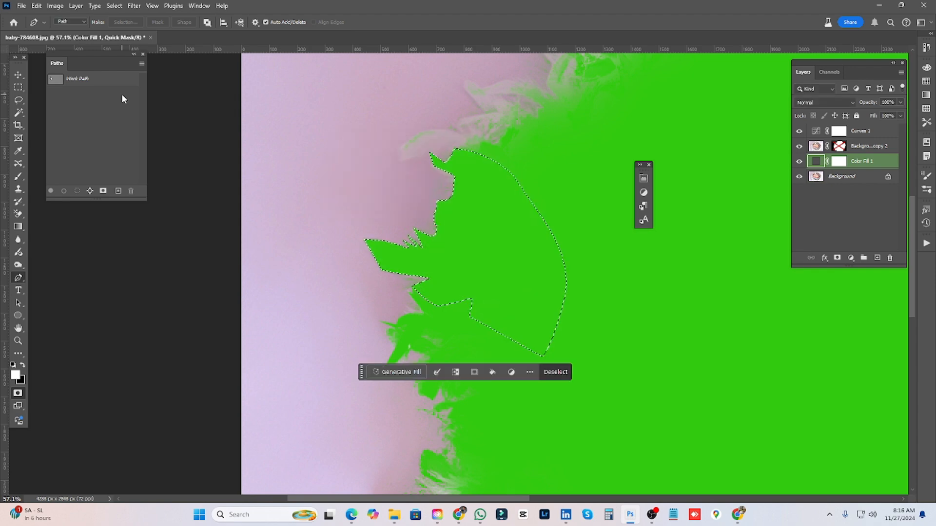
{"action": "key", "text": "ctrl+d"}
Leave Quick Mask and replace the Background copy 2 layer mask with an inverted mask made from the corrected selection
{"action": "scroll", "coordinate": [545, 261], "scroll_direction": "down", "scroll_amount": 1}
{"action": "left_click_drag", "start_coordinate": [545, 261], "coordinate": [518, 287]}
{"action": "key", "text": "q"}
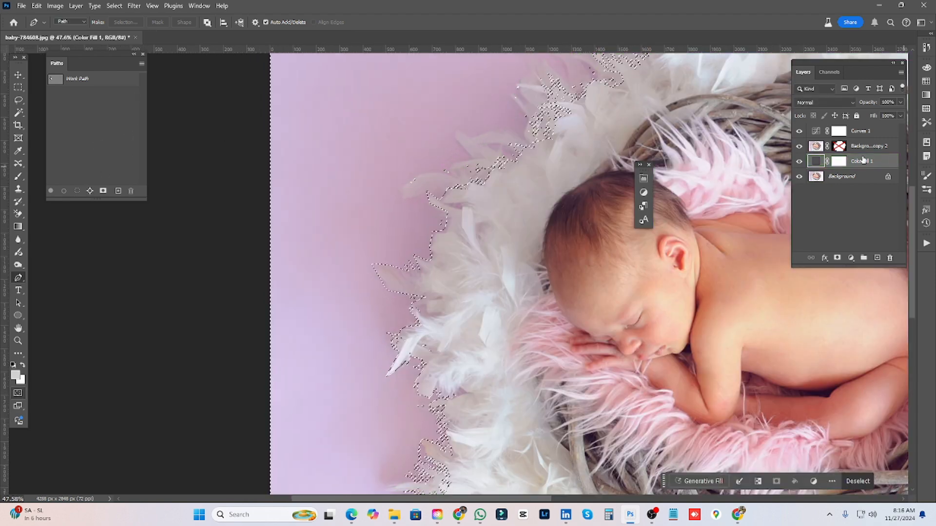
{"action": "right_click", "coordinate": [840, 147]}
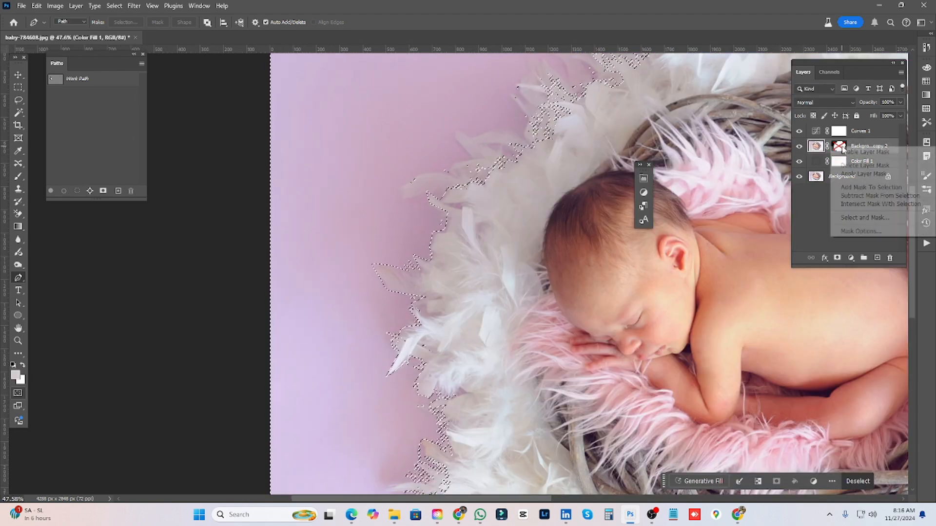
{"action": "left_click", "coordinate": [878, 167]}
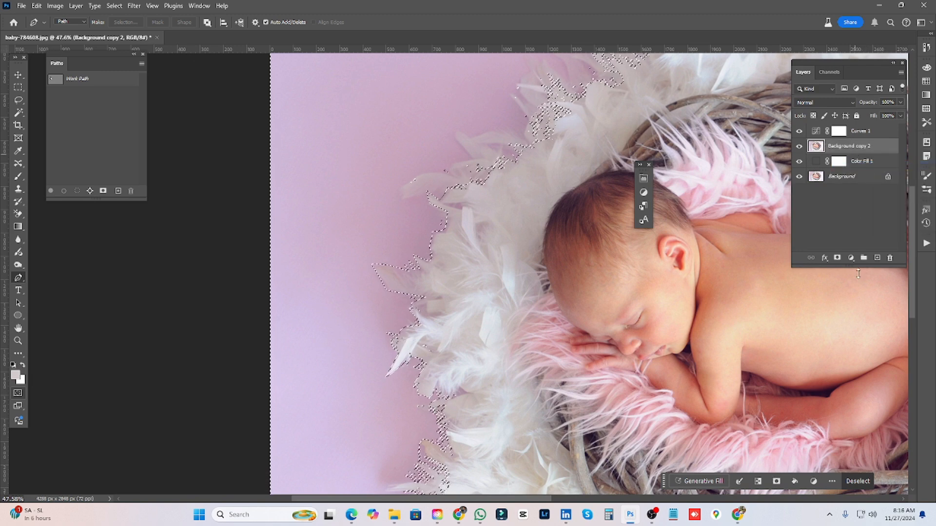
{"action": "left_click", "coordinate": [837, 258]}
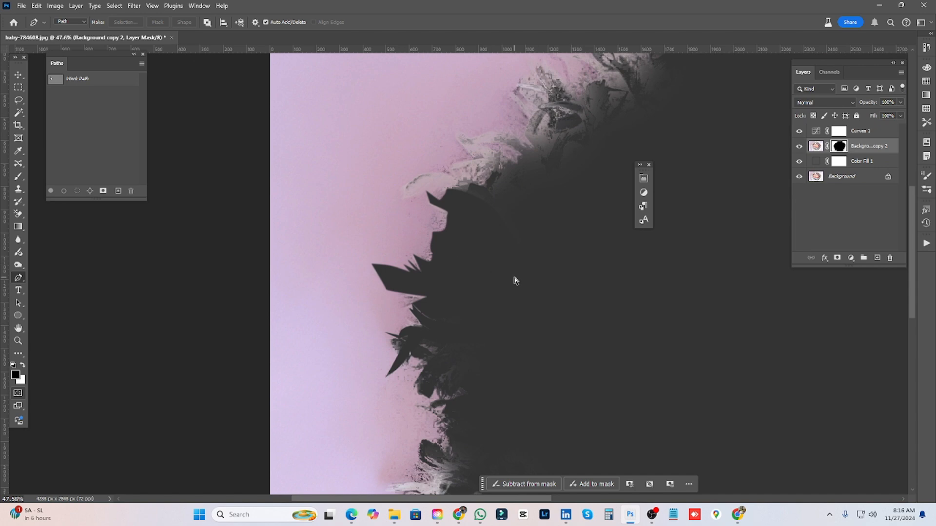
{"action": "key", "text": "ctrl+i"}
{"action": "key", "text": "ctrl+0"}
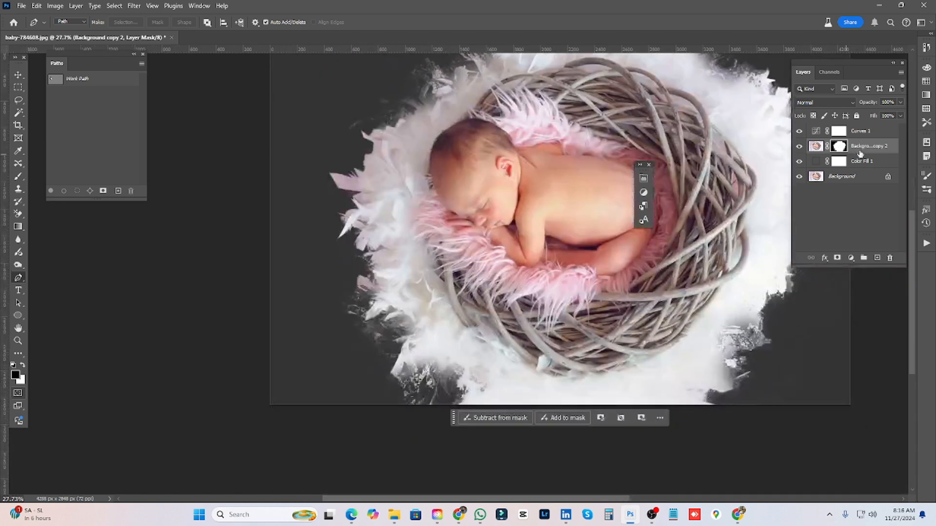
Check the new Background copy 2 mask on its own and compare the cutout with the unmasked photo
{"action": "left_click", "coordinate": [840, 147], "text": "alt"}
{"action": "left_click", "coordinate": [840, 147], "text": "alt"}
{"action": "left_click", "coordinate": [840, 147], "text": "shift"}
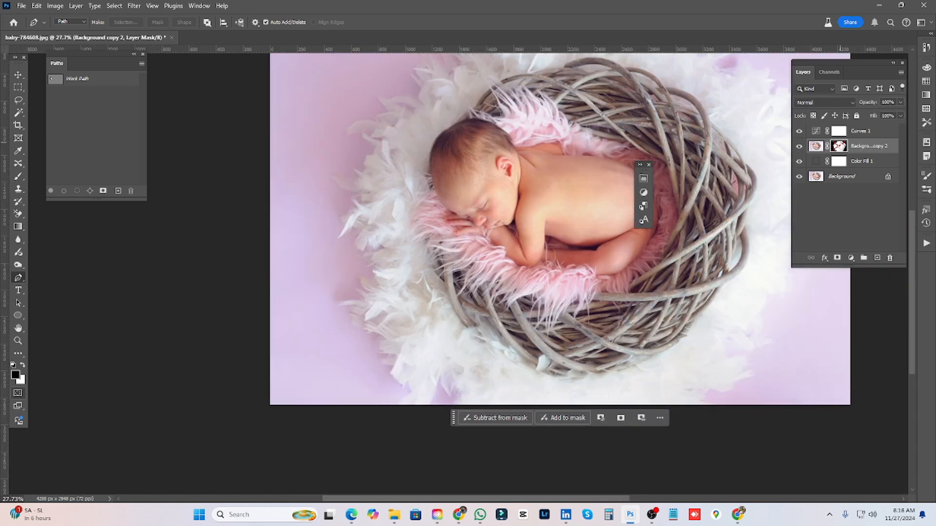
Compare the Background copy 2 cutout with its layer mask on and off along the feather edges
{"action": "left_click", "coordinate": [841, 147], "text": "shift"}
{"action": "scroll", "coordinate": [648, 131], "scroll_direction": "down", "scroll_amount": 5}
{"action": "left_click_drag", "start_coordinate": [615, 138], "coordinate": [568, 194]}
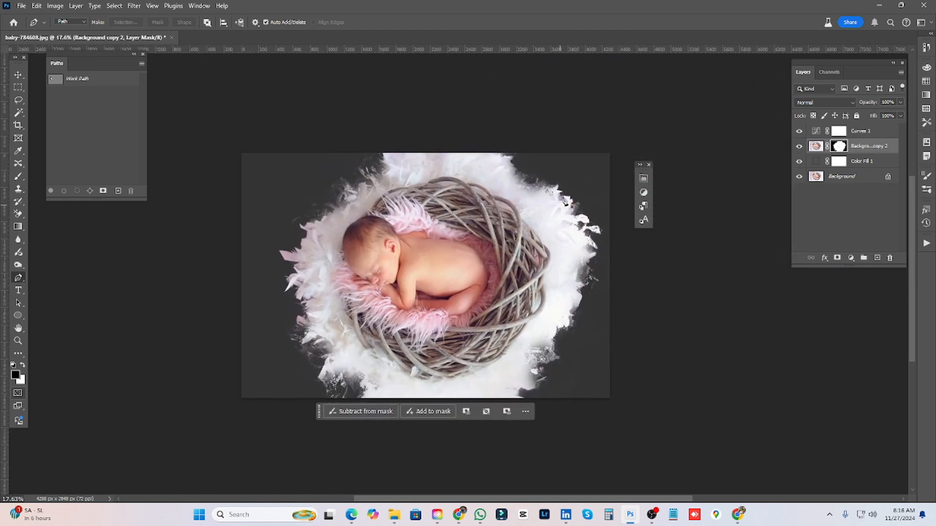
{"action": "scroll", "coordinate": [567, 193], "scroll_direction": "up", "scroll_amount": 5}
{"action": "left_click_drag", "start_coordinate": [613, 216], "coordinate": [652, 191]}
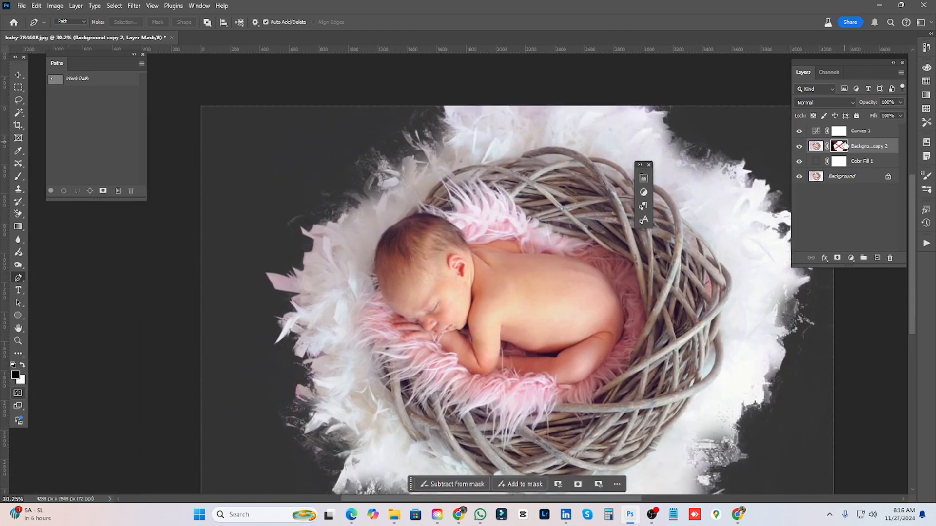
Load the Background copy 2 mask as a selection, invert it and enter Quick Mask
{"action": "left_click", "coordinate": [845, 146], "text": "ctrl"}
{"action": "key", "text": "q"}
{"action": "scroll", "coordinate": [305, 236], "scroll_direction": "up", "scroll_amount": 3}
{"action": "key", "text": "q"}
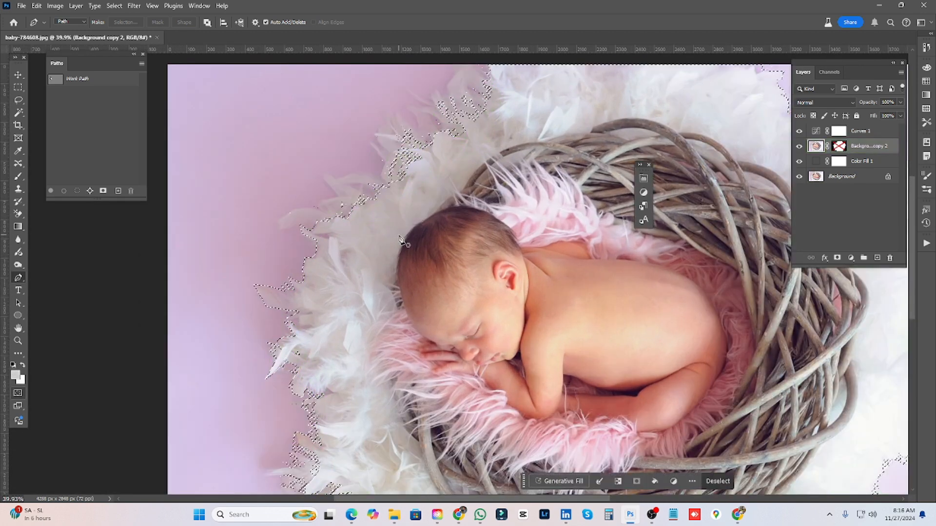
{"action": "key", "text": "ctrl+shift+i"}
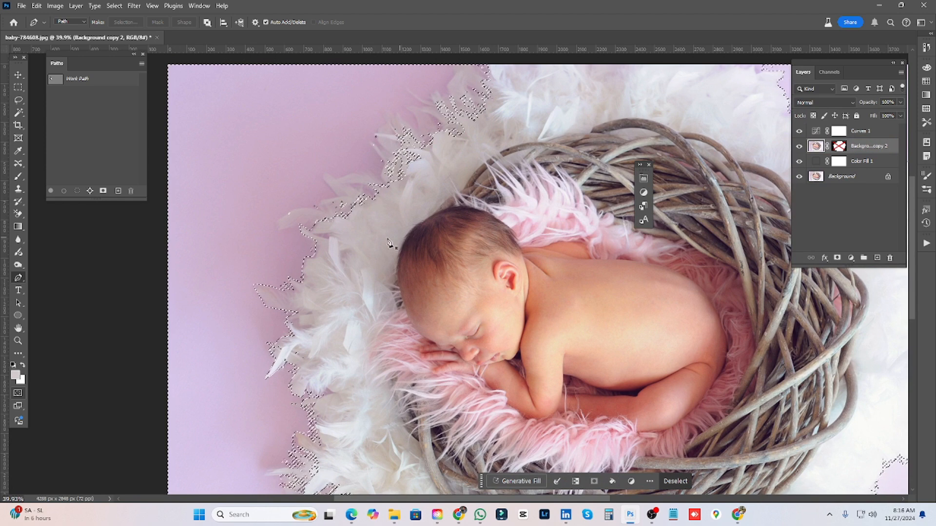
{"action": "key", "text": "q"}
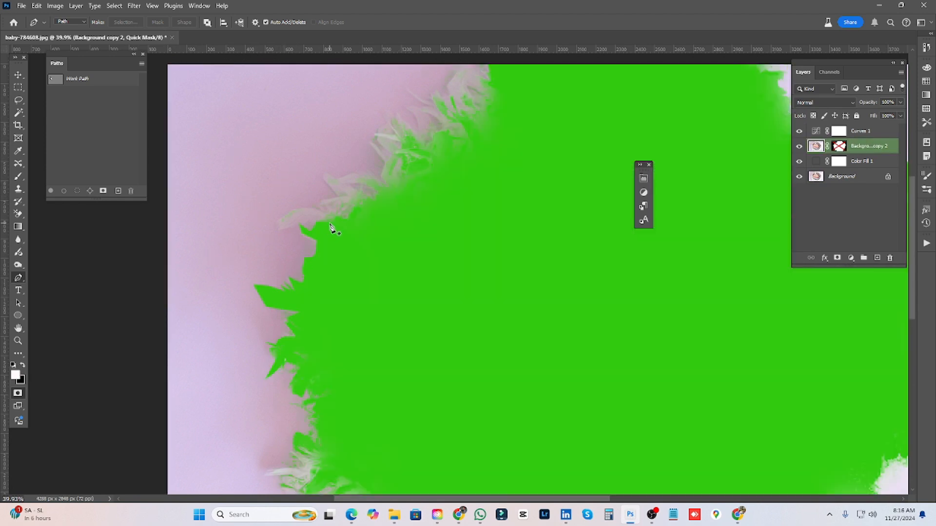
Paint black with the soft brush on the Quick Mask over the wispy feather tips up and left of the baby's head
{"action": "scroll", "coordinate": [331, 228], "scroll_direction": "up", "scroll_amount": 3}
{"action": "key", "text": "b"}
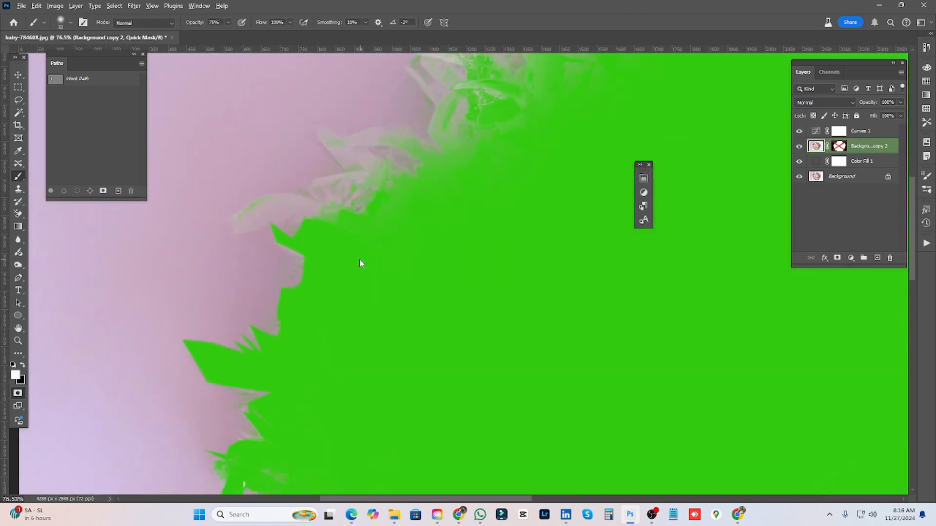
{"action": "scroll", "coordinate": [312, 224], "scroll_direction": "up", "scroll_amount": 1}
{"action": "left_click_drag", "start_coordinate": [321, 232], "coordinate": [331, 232]}
{"action": "mouse_move", "coordinate": [351, 221]}
{"action": "left_mouse_down"}
{"action": "mouse_move", "coordinate": [290, 196]}
{"action": "mouse_move", "coordinate": [236, 204]}
{"action": "mouse_move", "coordinate": [217, 226]}
{"action": "mouse_move", "coordinate": [312, 215]}
{"action": "left_mouse_up"}
{"action": "key", "text": "x"}
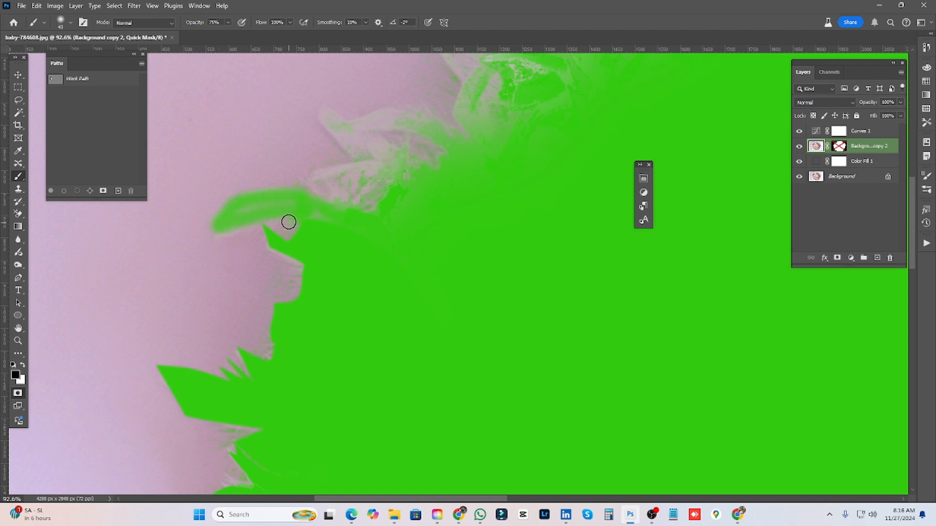
{"action": "left_click_drag", "start_coordinate": [354, 240], "coordinate": [337, 290]}
{"action": "mouse_move", "coordinate": [374, 244]}
{"action": "left_mouse_down"}
{"action": "mouse_move", "coordinate": [362, 218]}
{"action": "mouse_move", "coordinate": [289, 220]}
{"action": "left_mouse_up"}
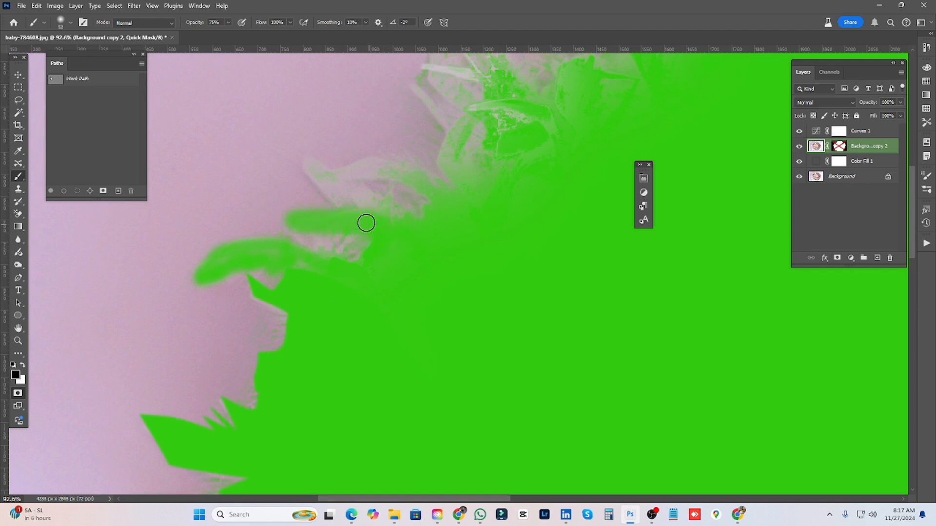
{"action": "mouse_move", "coordinate": [341, 190]}
{"action": "left_mouse_down"}
{"action": "mouse_move", "coordinate": [309, 165]}
{"action": "mouse_move", "coordinate": [390, 233]}
{"action": "mouse_move", "coordinate": [357, 193]}
{"action": "mouse_move", "coordinate": [420, 213]}
{"action": "left_mouse_up"}
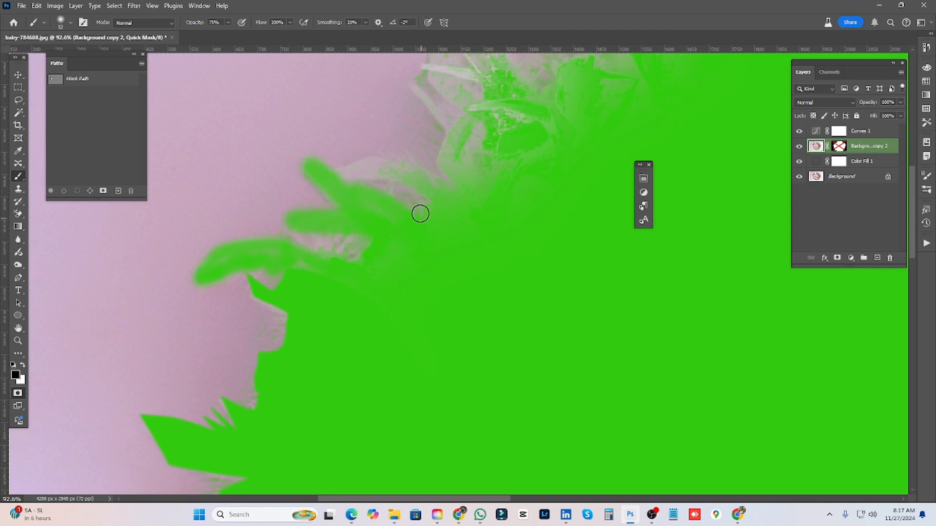
{"action": "mouse_move", "coordinate": [340, 179]}
{"action": "left_mouse_down"}
{"action": "mouse_move", "coordinate": [378, 170]}
{"action": "mouse_move", "coordinate": [448, 214]}
{"action": "mouse_move", "coordinate": [365, 178]}
{"action": "mouse_move", "coordinate": [403, 189]}
{"action": "mouse_move", "coordinate": [384, 171]}
{"action": "mouse_move", "coordinate": [434, 191]}
{"action": "left_mouse_up"}
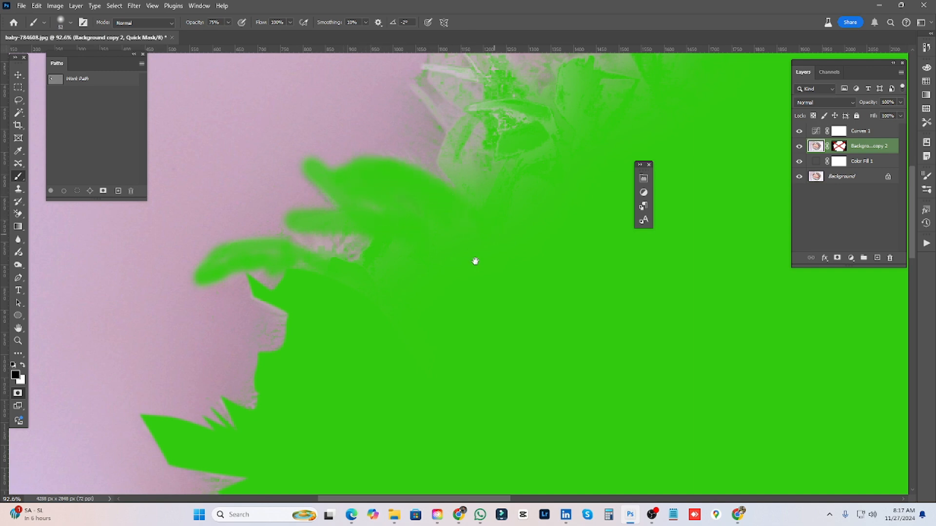
Paint black over the large rounded feather just above the painted tips and check the resulting selection outside Quick Mask
{"action": "left_click_drag", "start_coordinate": [475, 261], "coordinate": [407, 369]}
{"action": "key", "text": "q"}
{"action": "key", "text": "q"}
{"action": "mouse_move", "coordinate": [410, 307]}
{"action": "left_mouse_down"}
{"action": "mouse_move", "coordinate": [378, 265]}
{"action": "mouse_move", "coordinate": [394, 232]}
{"action": "mouse_move", "coordinate": [408, 227]}
{"action": "mouse_move", "coordinate": [398, 283]}
{"action": "mouse_move", "coordinate": [403, 246]}
{"action": "mouse_move", "coordinate": [432, 303]}
{"action": "mouse_move", "coordinate": [420, 249]}
{"action": "mouse_move", "coordinate": [408, 270]}
{"action": "mouse_move", "coordinate": [393, 263]}
{"action": "mouse_move", "coordinate": [448, 314]}
{"action": "mouse_move", "coordinate": [485, 295]}
{"action": "left_mouse_up"}
{"action": "mouse_move", "coordinate": [472, 264]}
{"action": "left_mouse_down"}
{"action": "mouse_move", "coordinate": [417, 234]}
{"action": "mouse_move", "coordinate": [466, 302]}
{"action": "mouse_move", "coordinate": [488, 250]}
{"action": "mouse_move", "coordinate": [482, 227]}
{"action": "mouse_move", "coordinate": [394, 214]}
{"action": "mouse_move", "coordinate": [424, 215]}
{"action": "left_mouse_up"}
{"action": "key", "text": "q"}
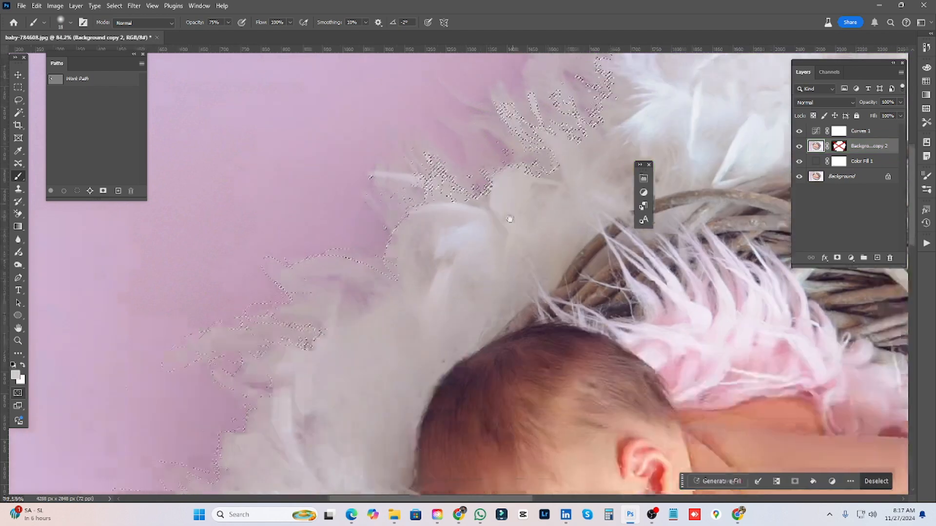
Trace a Pen path on the Quick Mask around the pointed feathers above the rounded one and load it as a selection
{"action": "scroll", "coordinate": [507, 218], "scroll_direction": "down", "scroll_amount": 3}
{"action": "key", "text": "q"}
{"action": "scroll", "coordinate": [425, 224], "scroll_direction": "up", "scroll_amount": 3}
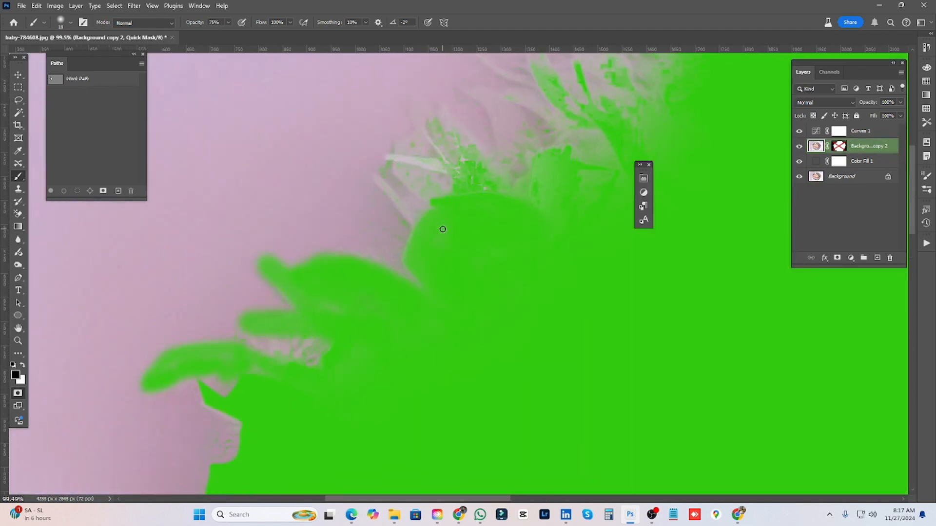
{"action": "key", "text": "p"}
{"action": "left_click_drag", "start_coordinate": [413, 235], "coordinate": [406, 223]}
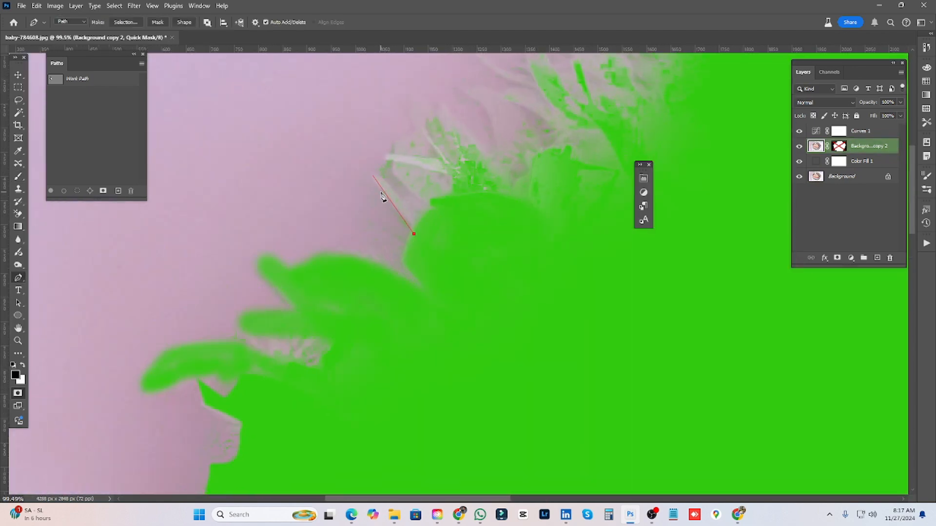
{"action": "left_click_drag", "start_coordinate": [378, 190], "coordinate": [366, 174]}
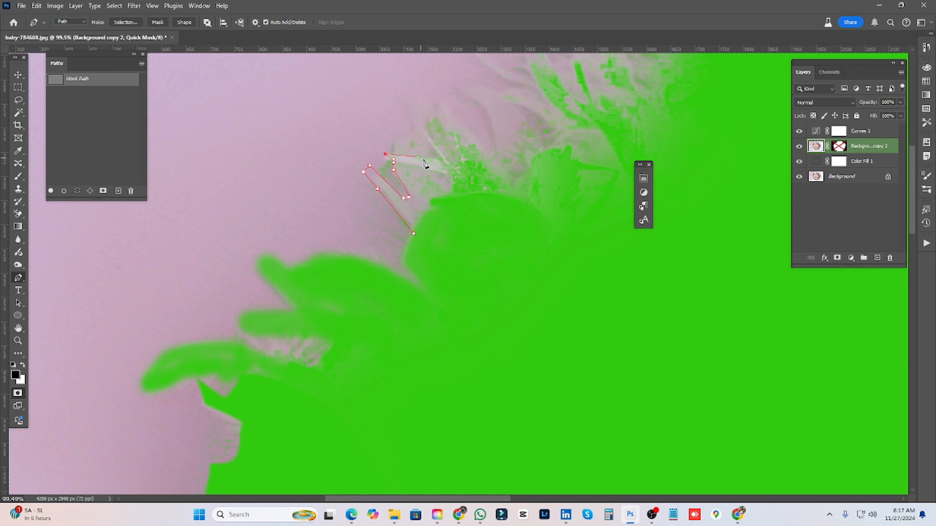
{"action": "left_click_drag", "start_coordinate": [555, 312], "coordinate": [558, 323]}
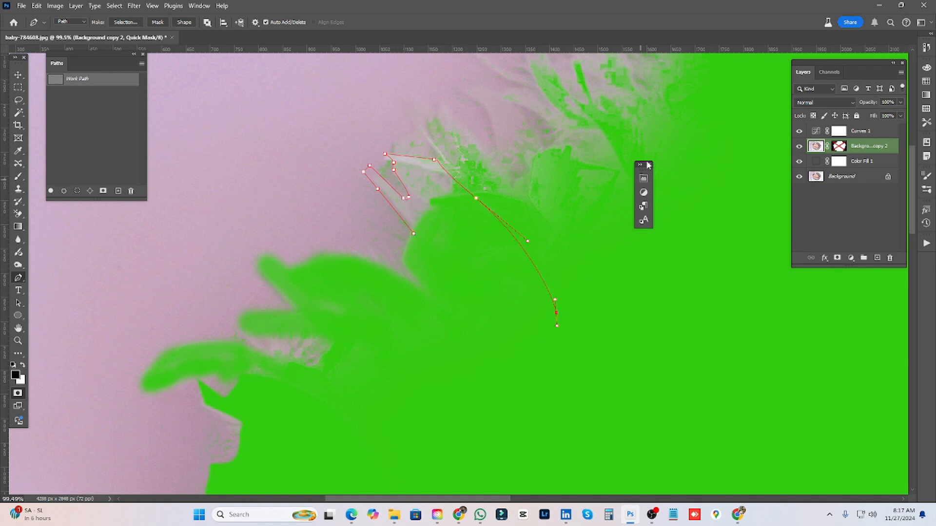
{"action": "left_click", "coordinate": [54, 82], "text": "ctrl"}
Feather the pointed-feather selection by 2 pixels, fill it with black on the Quick Mask and deselect
{"action": "key", "text": "shift+F6"}
{"action": "key", "text": "Return"}
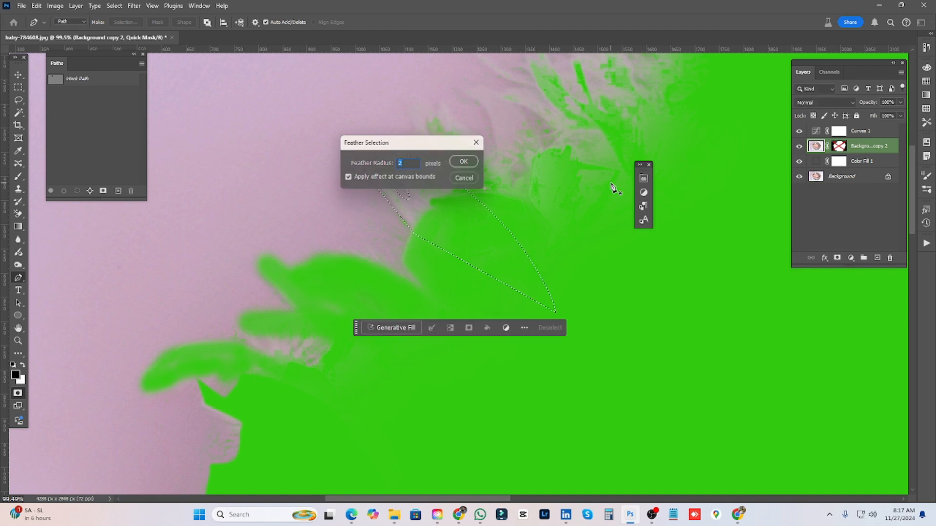
{"action": "key", "text": "ctrl+d"}
{"action": "scroll", "coordinate": [429, 197], "scroll_direction": "down", "scroll_amount": 5}
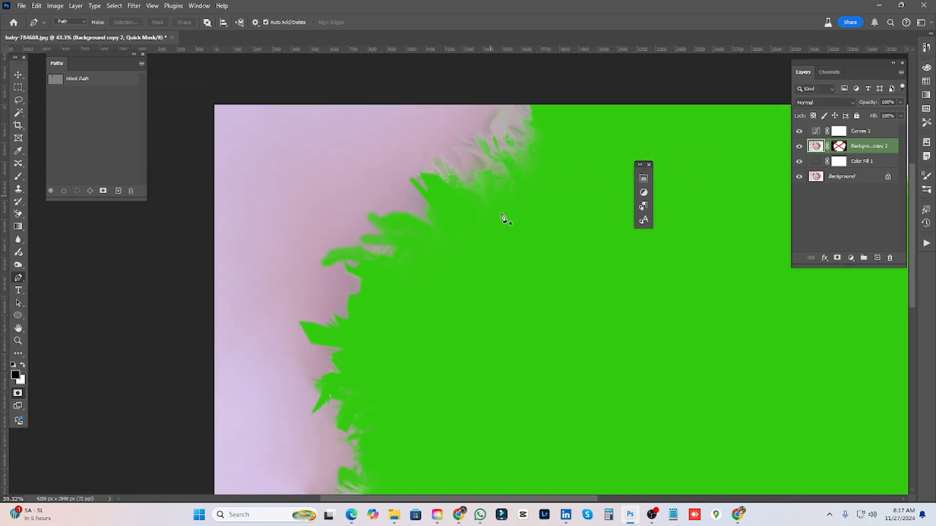
Leave Quick Mask, delete the old Background copy 2 layer mask and add a new one from the inverted selection
{"action": "key", "text": "q"}
{"action": "key", "text": "q"}
{"action": "key", "text": "q"}
{"action": "right_click", "coordinate": [850, 165]}
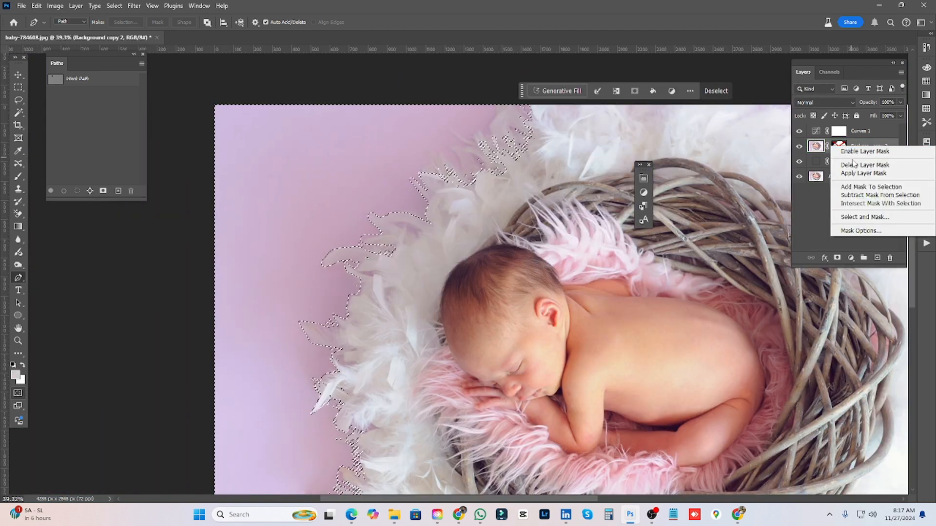
{"action": "left_click", "coordinate": [855, 166]}
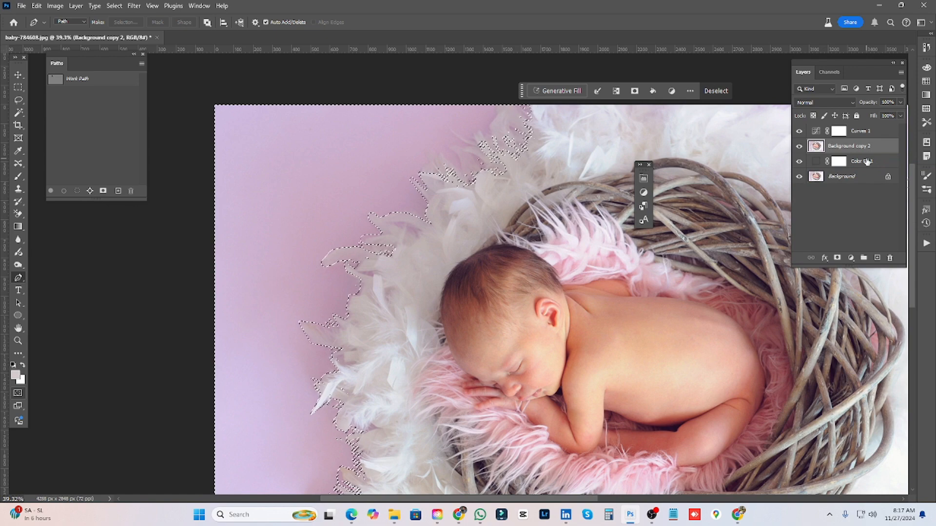
{"action": "key", "text": "ctrl+shift+i"}
{"action": "scroll", "coordinate": [532, 195], "scroll_direction": "down", "scroll_amount": 3}
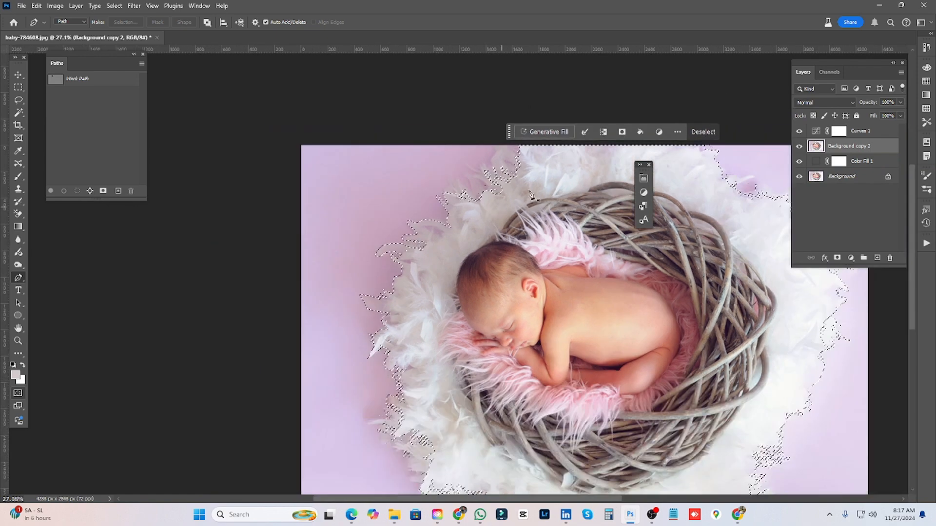
{"action": "left_click", "coordinate": [837, 258]}
View the rebuilt Background copy 2 mask on its own and compare the whole cutout with the unmasked photo
{"action": "left_click", "coordinate": [839, 148], "text": "alt"}
{"action": "left_click", "coordinate": [840, 148], "text": "alt"}
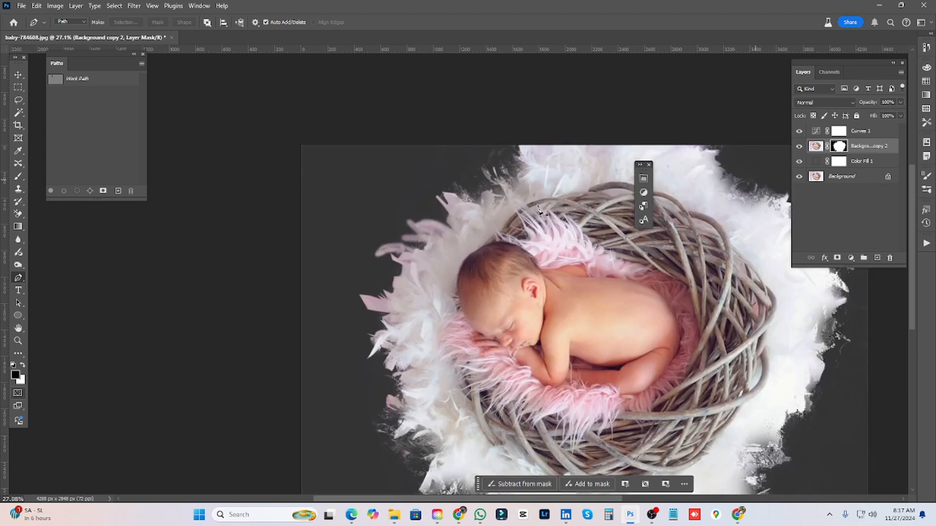
{"action": "scroll", "coordinate": [473, 170], "scroll_direction": "down", "scroll_amount": 5}
{"action": "left_click", "coordinate": [837, 145], "text": "shift"}
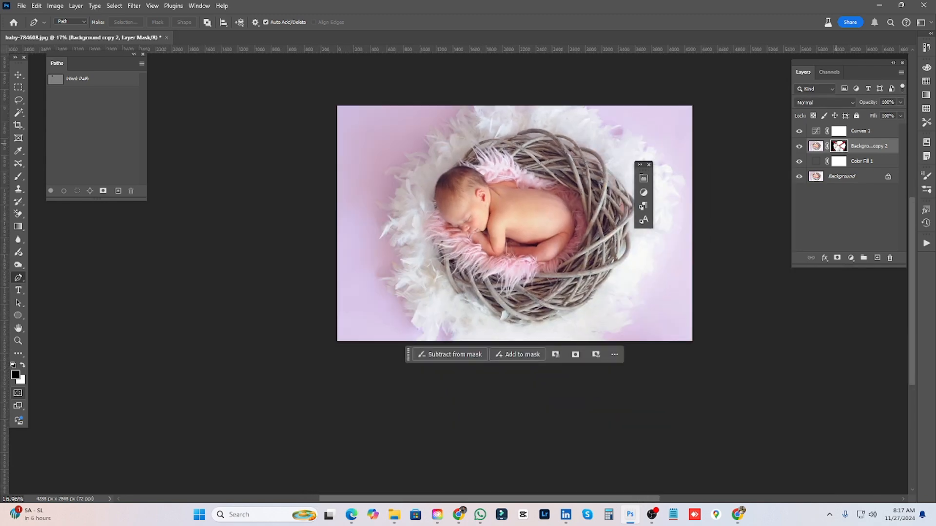
{"action": "left_click", "coordinate": [838, 146], "text": "shift"}
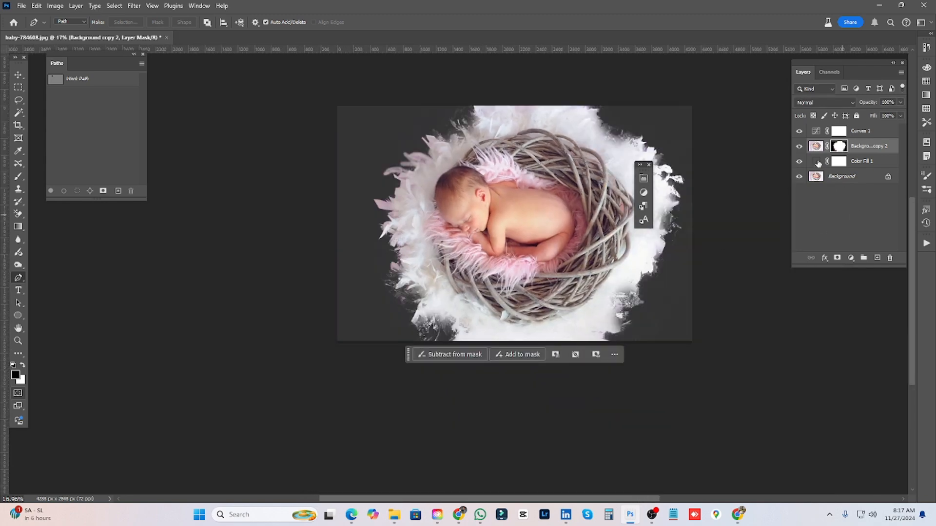
{"action": "scroll", "coordinate": [495, 443], "scroll_direction": "down", "scroll_amount": 3}
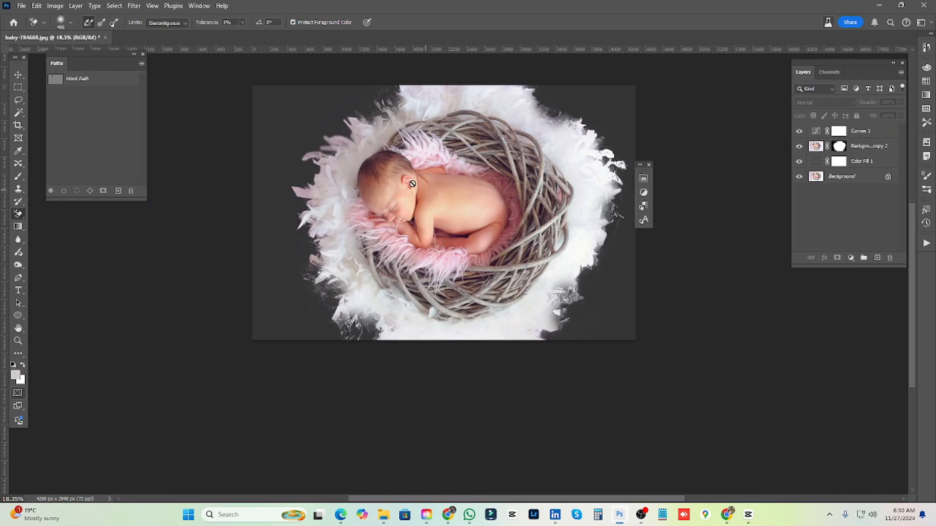
{"action": "scroll", "coordinate": [424, 196], "scroll_direction": "up", "scroll_amount": 2}
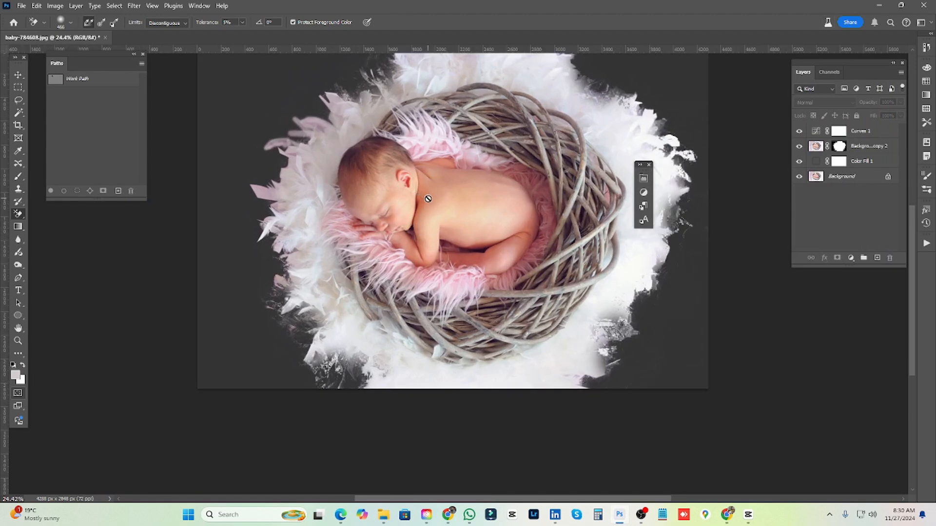
{"action": "scroll", "coordinate": [428, 199], "scroll_direction": "down", "scroll_amount": 3}
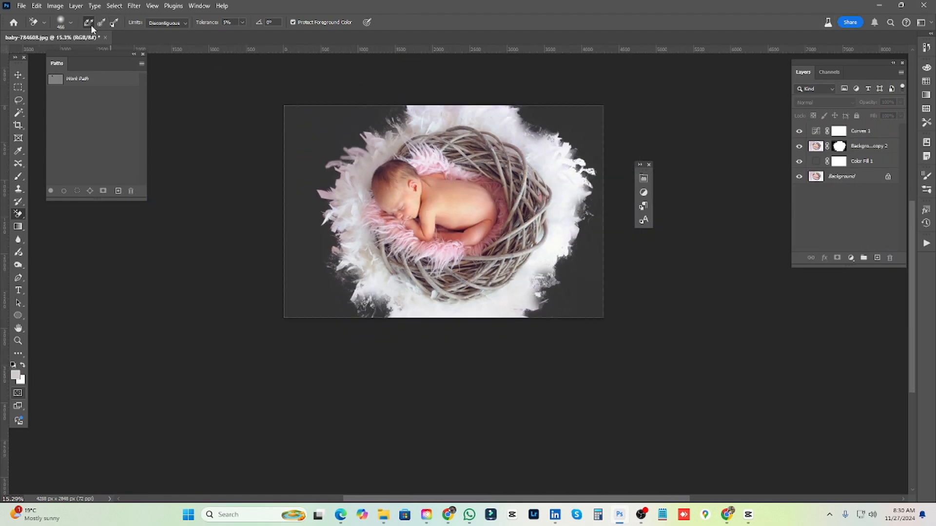
{"action": "scroll", "coordinate": [329, 170], "scroll_direction": "up", "scroll_amount": 2}
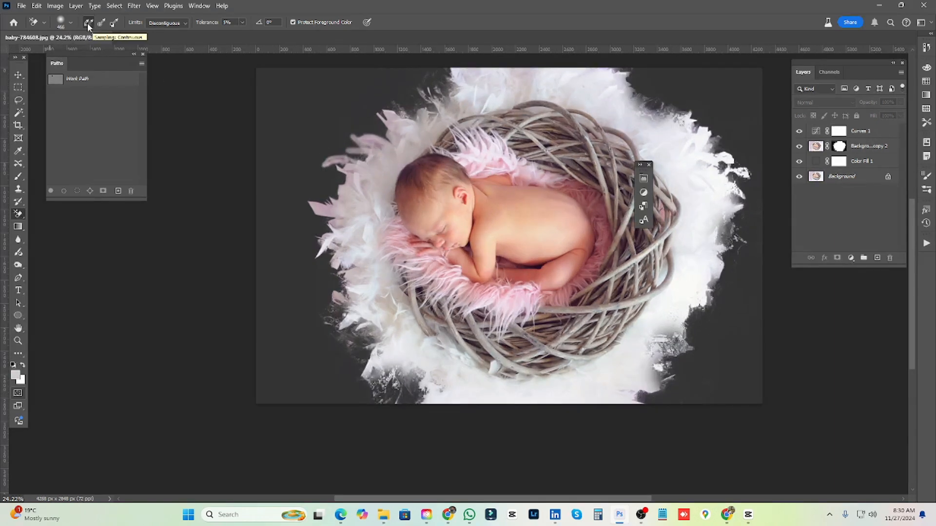
{"action": "scroll", "coordinate": [396, 154], "scroll_direction": "up", "scroll_amount": 1}
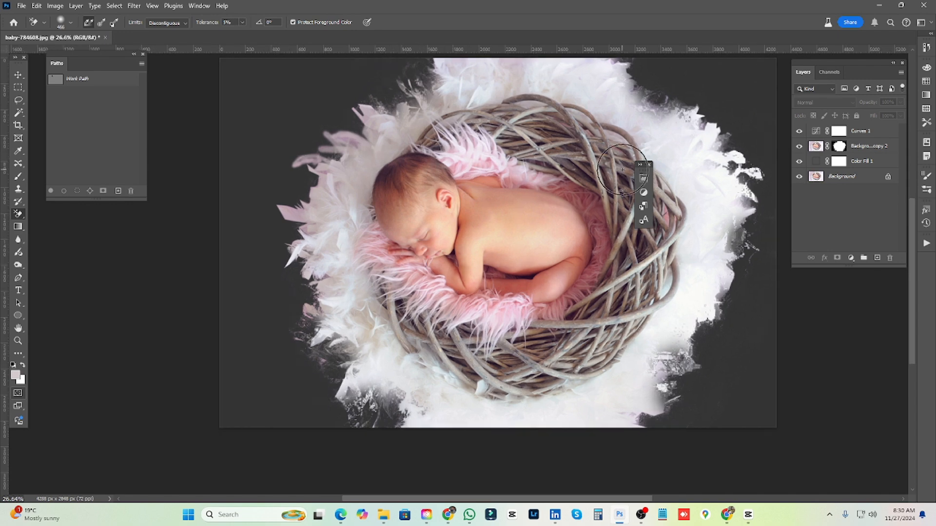
{"action": "scroll", "coordinate": [440, 192], "scroll_direction": "down", "scroll_amount": 1}
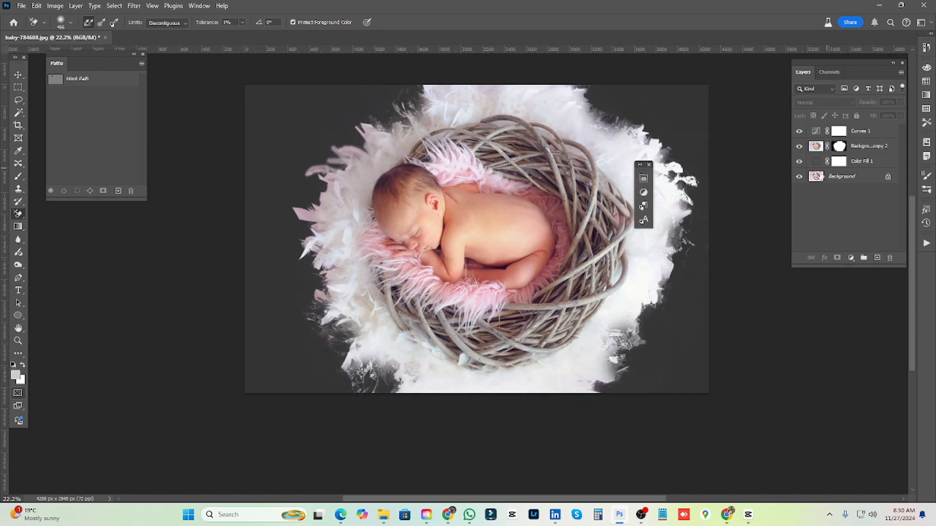
Show only the Background layer and examine the original feather edges all around the nest
{"action": "left_click", "coordinate": [800, 177]}
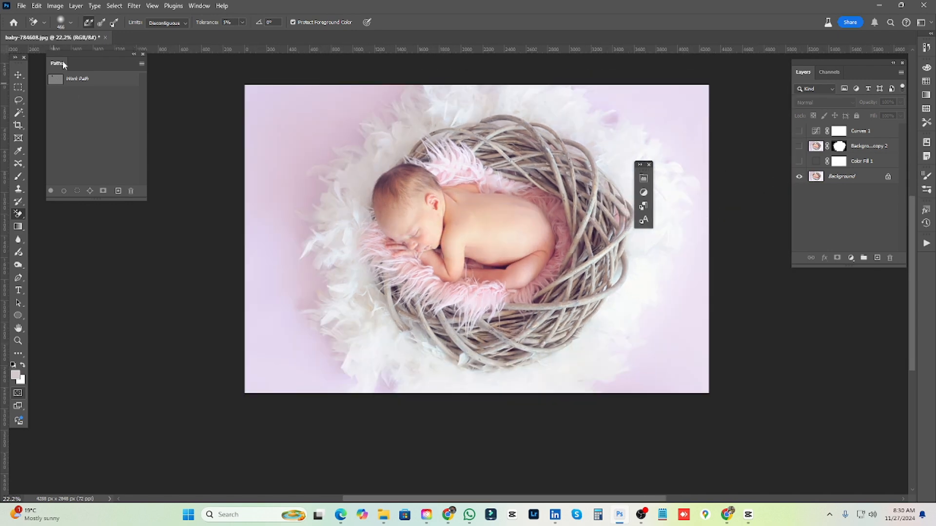
{"action": "scroll", "coordinate": [420, 309], "scroll_direction": "up", "scroll_amount": 4}
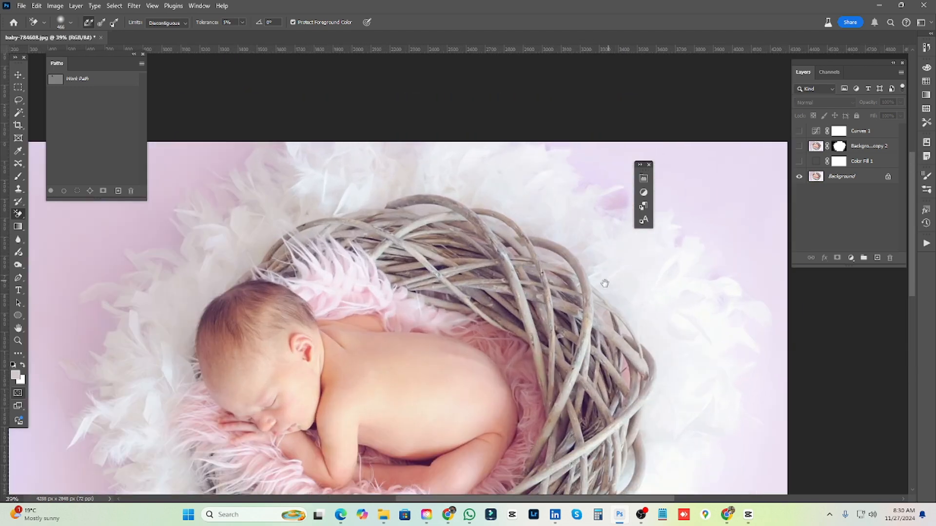
{"action": "left_click_drag", "start_coordinate": [605, 284], "coordinate": [480, 183]}
{"action": "scroll", "coordinate": [480, 182], "scroll_direction": "down", "scroll_amount": 4}
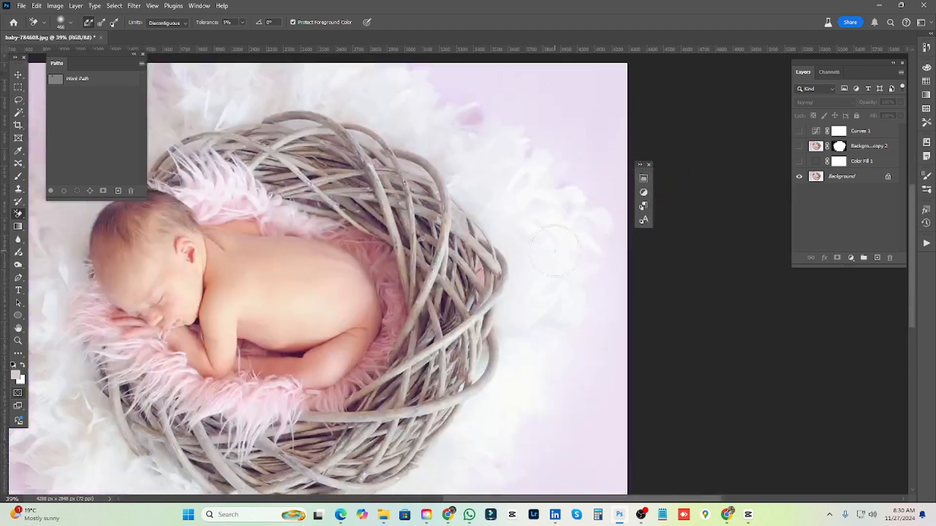
{"action": "left_click_drag", "start_coordinate": [542, 298], "coordinate": [553, 180]}
{"action": "scroll", "coordinate": [554, 239], "scroll_direction": "up", "scroll_amount": 3}
{"action": "left_click_drag", "start_coordinate": [556, 244], "coordinate": [525, 344]}
{"action": "left_click_drag", "start_coordinate": [590, 178], "coordinate": [873, 278]}
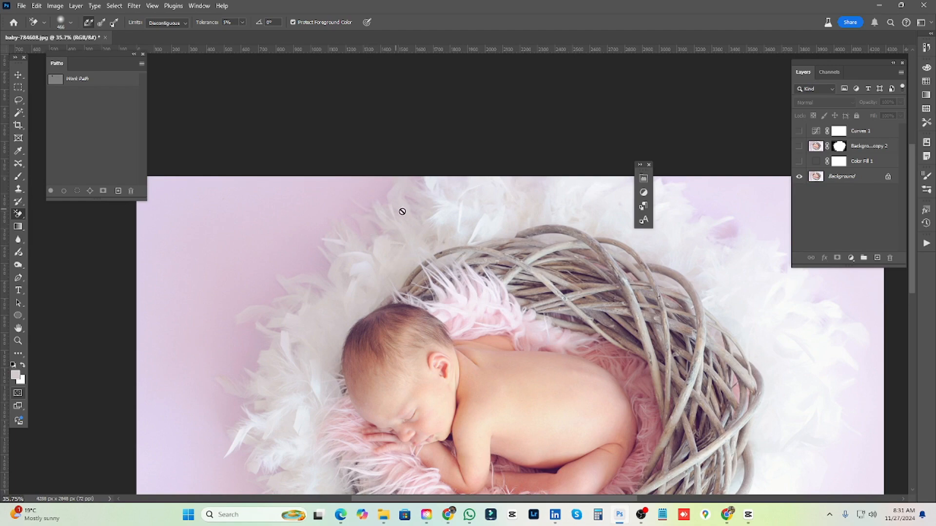
{"action": "left_click_drag", "start_coordinate": [319, 297], "coordinate": [361, 160]}
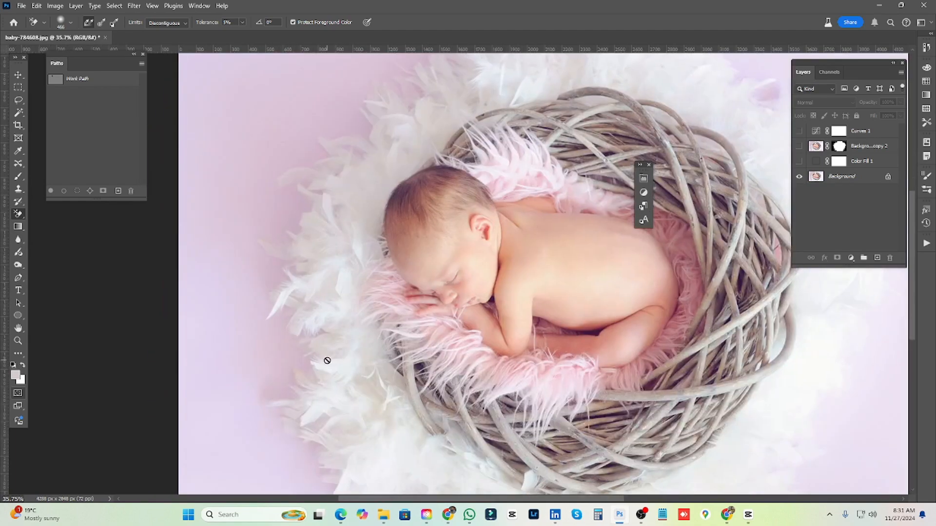
{"action": "scroll", "coordinate": [327, 361], "scroll_direction": "down", "scroll_amount": 5}
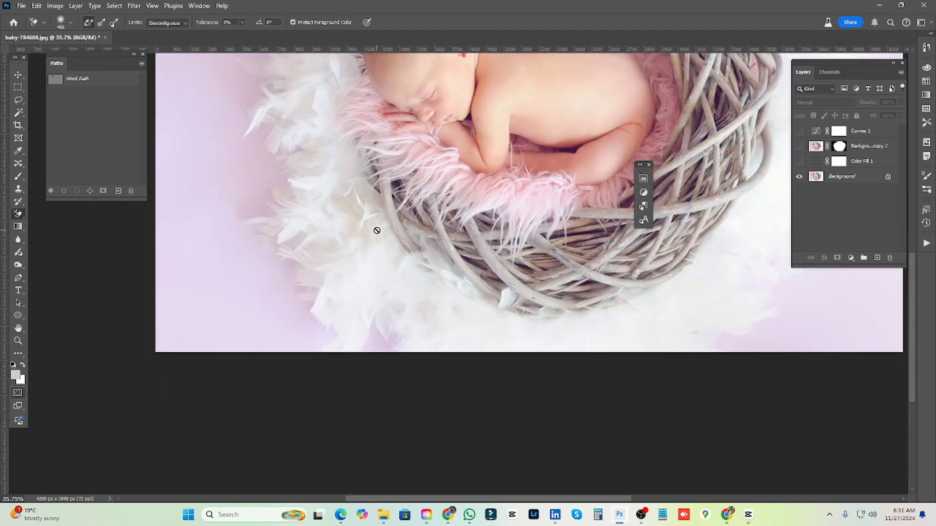
Examine the whole unmasked photo close up and from afar, comparing the feather edges with the lilac backdrop
{"action": "scroll", "coordinate": [365, 202], "scroll_direction": "up", "scroll_amount": 4}
{"action": "scroll", "coordinate": [360, 192], "scroll_direction": "up", "scroll_amount": 3}
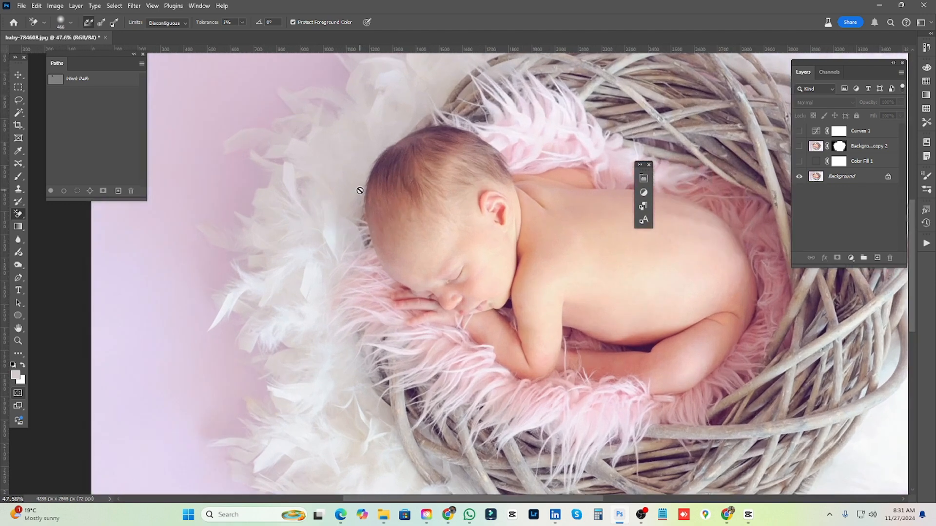
{"action": "scroll", "coordinate": [350, 199], "scroll_direction": "down", "scroll_amount": 4}
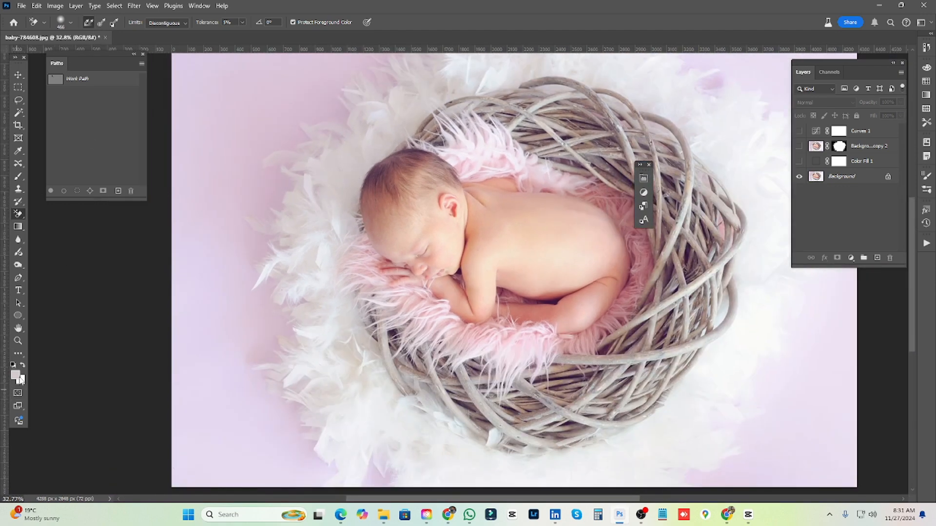
{"action": "scroll", "coordinate": [340, 181], "scroll_direction": "up", "scroll_amount": 2}
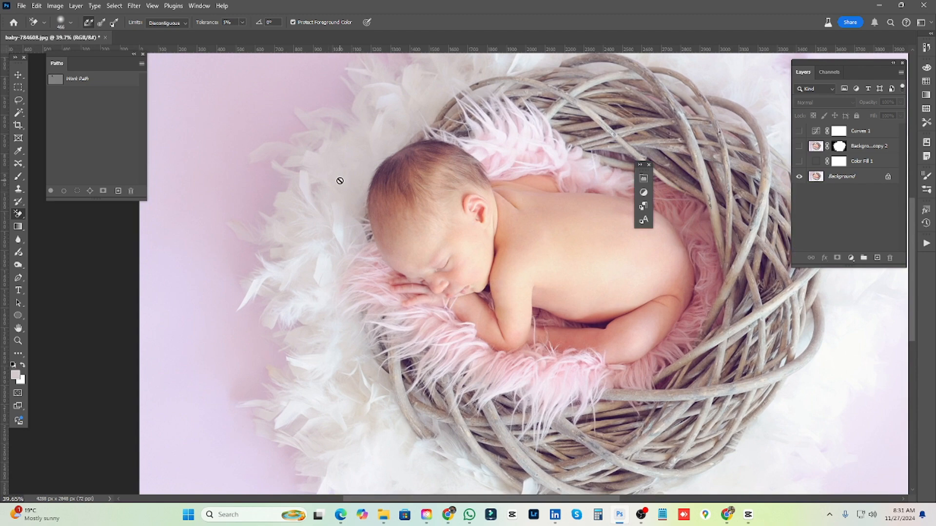
{"action": "scroll", "coordinate": [340, 181], "scroll_direction": "down", "scroll_amount": 2}
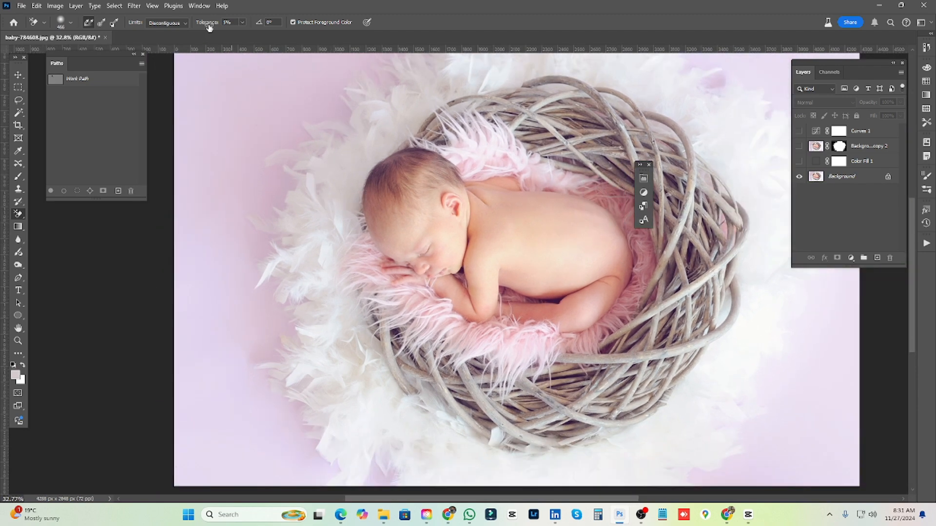
{"action": "scroll", "coordinate": [356, 117], "scroll_direction": "up", "scroll_amount": 3}
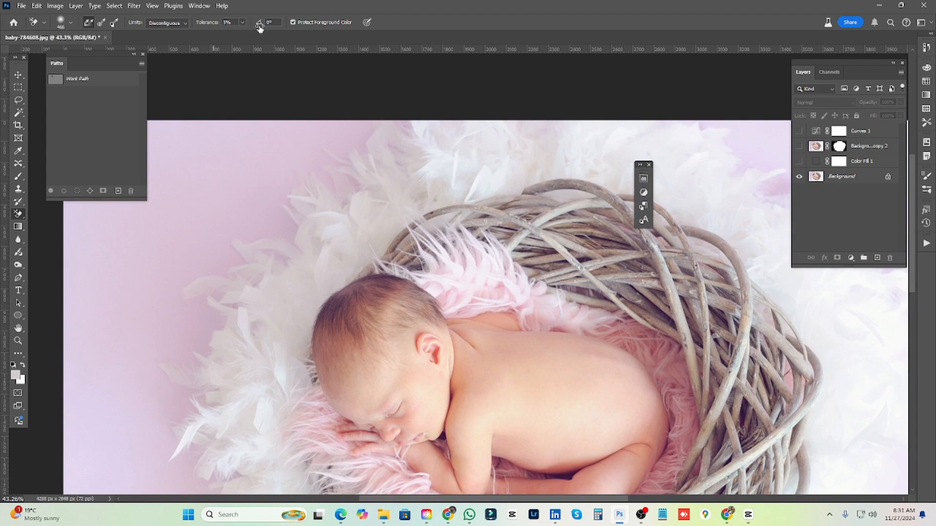
{"action": "scroll", "coordinate": [436, 192], "scroll_direction": "down", "scroll_amount": 3}
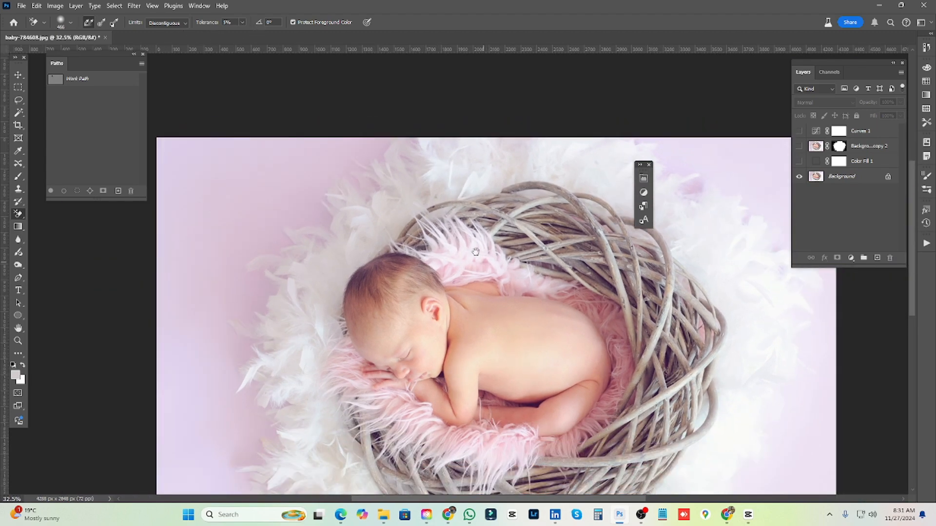
{"action": "left_click_drag", "start_coordinate": [527, 353], "coordinate": [474, 242]}
{"action": "scroll", "coordinate": [476, 243], "scroll_direction": "down", "scroll_amount": 3}
{"action": "left_click_drag", "start_coordinate": [361, 192], "coordinate": [367, 218]}
{"action": "scroll", "coordinate": [339, 189], "scroll_direction": "up", "scroll_amount": 2}
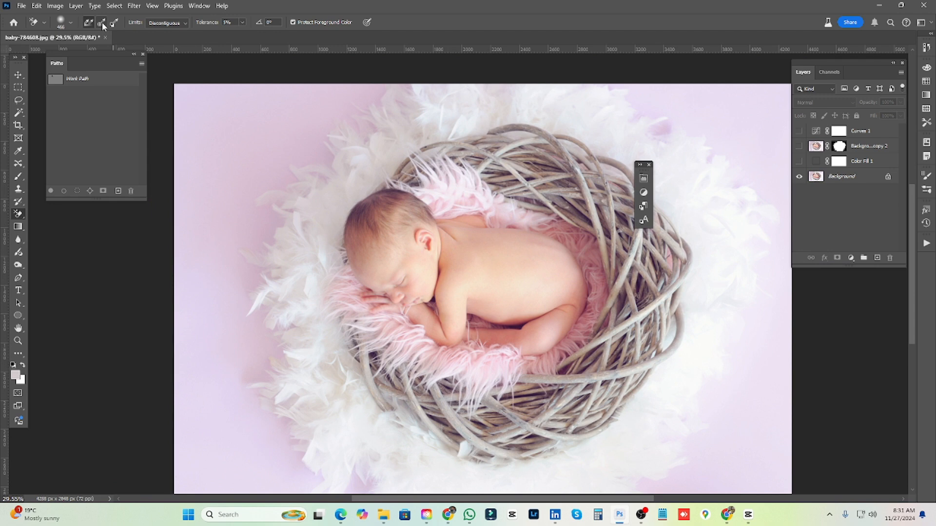
Delete the Curves 1, Background copy 2 and Color Fill 1 layers so only the Background layer is left
{"action": "left_click", "coordinate": [851, 137]}
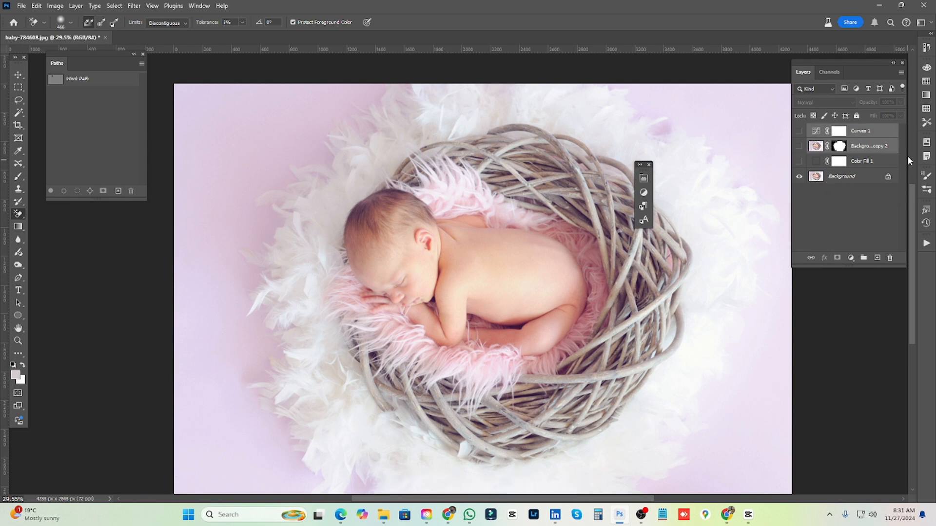
{"action": "left_click", "coordinate": [889, 166], "text": "shift"}
{"action": "left_click_drag", "start_coordinate": [888, 166], "coordinate": [890, 257]}
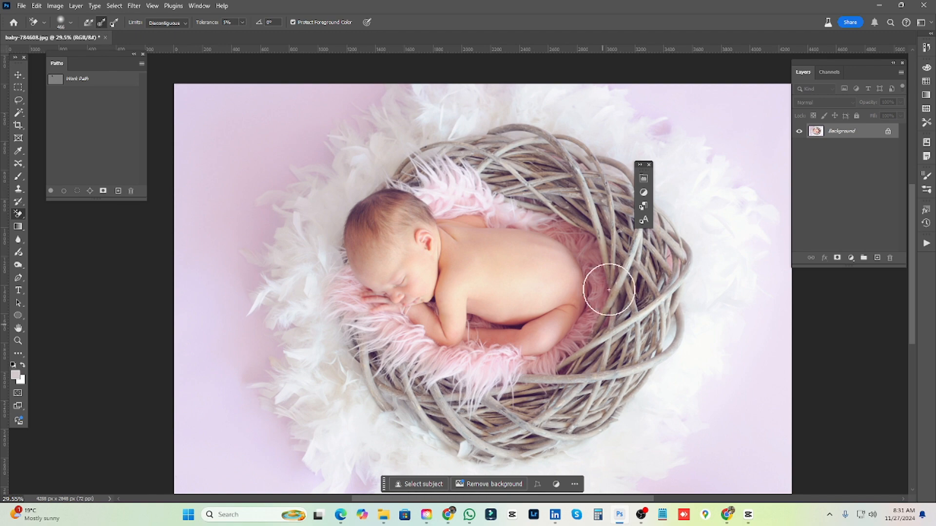
Duplicate the Background layer, insert a #1c1a1a Solid Color fill layer beneath the duplicate and make Layer 1 active
{"action": "scroll", "coordinate": [612, 224], "scroll_direction": "up", "scroll_amount": 3}
{"action": "left_click_drag", "start_coordinate": [613, 224], "coordinate": [535, 276]}
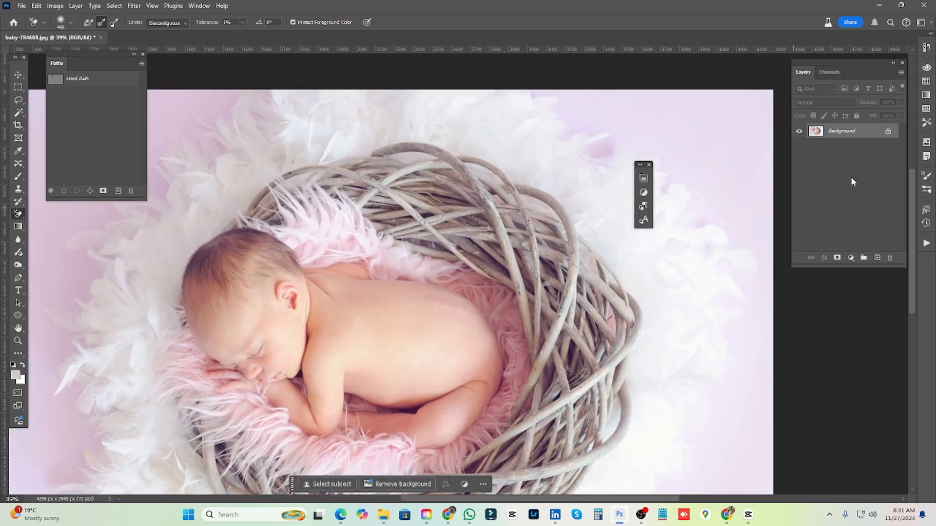
{"action": "key", "text": "ctrl+j"}
{"action": "left_click", "coordinate": [852, 258]}
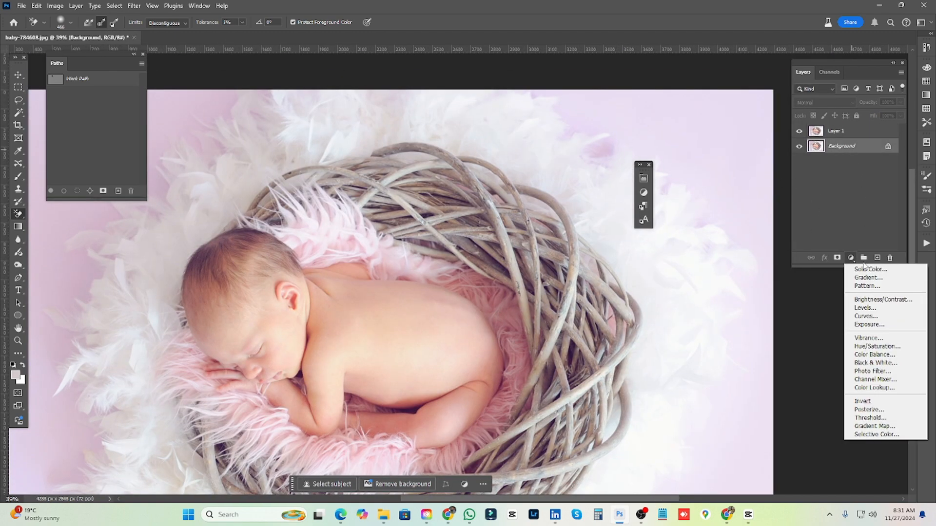
{"action": "left_click", "coordinate": [865, 270]}
{"action": "left_click_drag", "start_coordinate": [491, 433], "coordinate": [537, 430]}
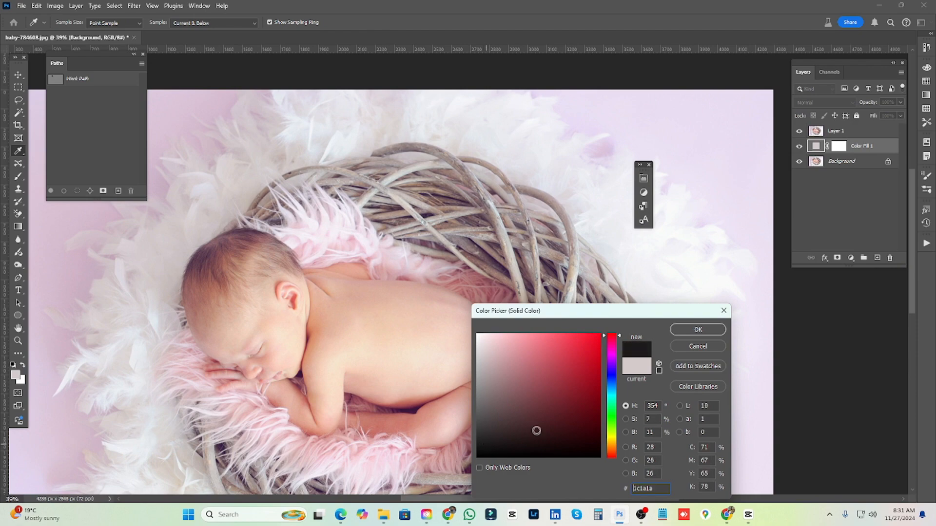
{"action": "left_click", "coordinate": [698, 330]}
{"action": "left_click", "coordinate": [837, 131]}
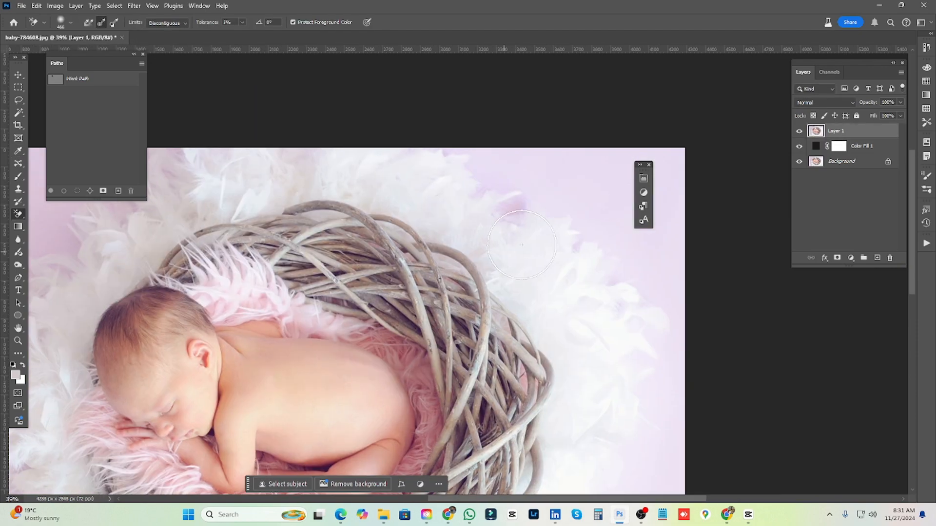
Erase the lilac backdrop along the right side of Layer 1 using the Background Eraser with Continuous sampling and 1% tolerance
{"action": "key", "text": "bracketright"}
{"action": "left_click", "coordinate": [517, 194], "text": "alt"}
{"action": "mouse_move", "coordinate": [547, 202]}
{"action": "left_mouse_down"}
{"action": "mouse_move", "coordinate": [486, 172]}
{"action": "mouse_move", "coordinate": [574, 207]}
{"action": "mouse_move", "coordinate": [614, 235]}
{"action": "mouse_move", "coordinate": [657, 326]}
{"action": "mouse_move", "coordinate": [659, 441]}
{"action": "mouse_move", "coordinate": [677, 378]}
{"action": "left_mouse_up"}
{"action": "left_click_drag", "start_coordinate": [640, 453], "coordinate": [572, 166]}
{"action": "mouse_move", "coordinate": [578, 301]}
{"action": "left_mouse_down"}
{"action": "mouse_move", "coordinate": [565, 158]}
{"action": "mouse_move", "coordinate": [554, 235]}
{"action": "mouse_move", "coordinate": [571, 120]}
{"action": "mouse_move", "coordinate": [520, 336]}
{"action": "mouse_move", "coordinate": [498, 340]}
{"action": "mouse_move", "coordinate": [577, 205]}
{"action": "left_mouse_up"}
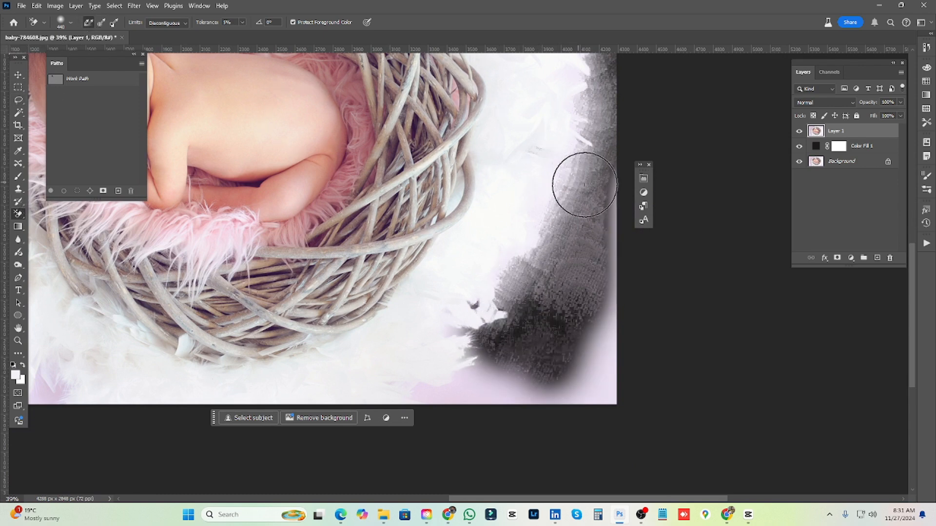
{"action": "mouse_move", "coordinate": [575, 191]}
{"action": "left_mouse_down"}
{"action": "mouse_move", "coordinate": [675, 286]}
{"action": "mouse_move", "coordinate": [578, 214]}
{"action": "mouse_move", "coordinate": [569, 158]}
{"action": "mouse_move", "coordinate": [525, 317]}
{"action": "mouse_move", "coordinate": [573, 105]}
{"action": "mouse_move", "coordinate": [590, 112]}
{"action": "mouse_move", "coordinate": [578, 212]}
{"action": "mouse_move", "coordinate": [471, 364]}
{"action": "mouse_move", "coordinate": [470, 409]}
{"action": "mouse_move", "coordinate": [531, 386]}
{"action": "mouse_move", "coordinate": [531, 372]}
{"action": "mouse_move", "coordinate": [495, 387]}
{"action": "mouse_move", "coordinate": [554, 366]}
{"action": "mouse_move", "coordinate": [591, 178]}
{"action": "mouse_move", "coordinate": [571, 150]}
{"action": "mouse_move", "coordinate": [573, 268]}
{"action": "mouse_move", "coordinate": [528, 258]}
{"action": "left_mouse_up"}
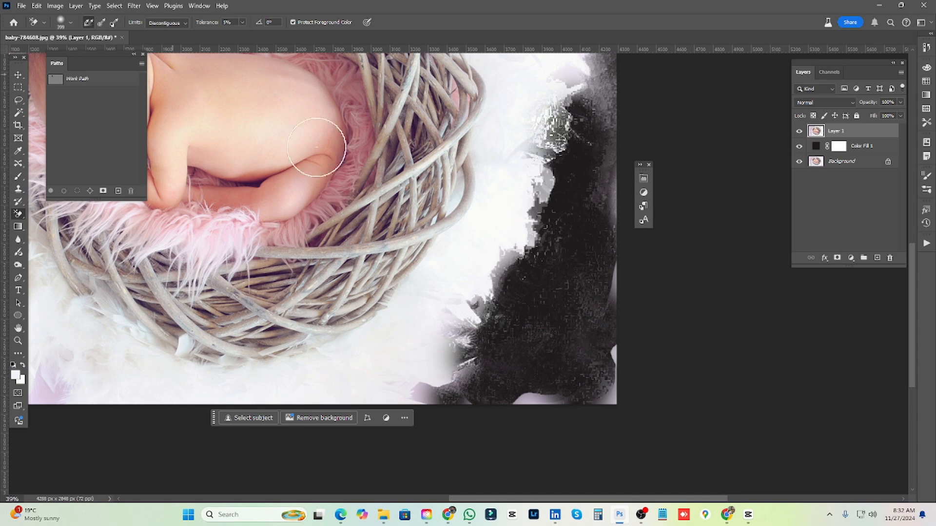
{"action": "scroll", "coordinate": [523, 273], "scroll_direction": "up", "scroll_amount": 5}
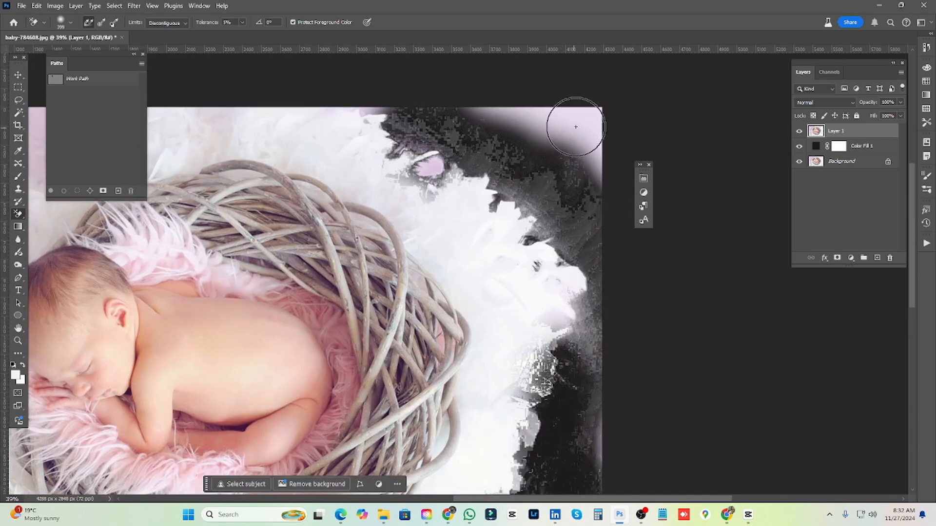
{"action": "mouse_move", "coordinate": [575, 127]}
{"action": "left_mouse_down"}
{"action": "mouse_move", "coordinate": [467, 168]}
{"action": "mouse_move", "coordinate": [433, 153]}
{"action": "mouse_move", "coordinate": [435, 134]}
{"action": "mouse_move", "coordinate": [416, 157]}
{"action": "mouse_move", "coordinate": [552, 240]}
{"action": "mouse_move", "coordinate": [531, 208]}
{"action": "mouse_move", "coordinate": [615, 286]}
{"action": "mouse_move", "coordinate": [587, 384]}
{"action": "left_mouse_up"}
Erase the backdrop beside the lower-left feathers of Layer 1, switching the Background Eraser to Once sampling and undoing a bad stroke
{"action": "left_click_drag", "start_coordinate": [588, 384], "coordinate": [905, 89]}
{"action": "mouse_move", "coordinate": [229, 305]}
{"action": "left_mouse_down"}
{"action": "mouse_move", "coordinate": [281, 334]}
{"action": "mouse_move", "coordinate": [351, 331]}
{"action": "left_mouse_up"}
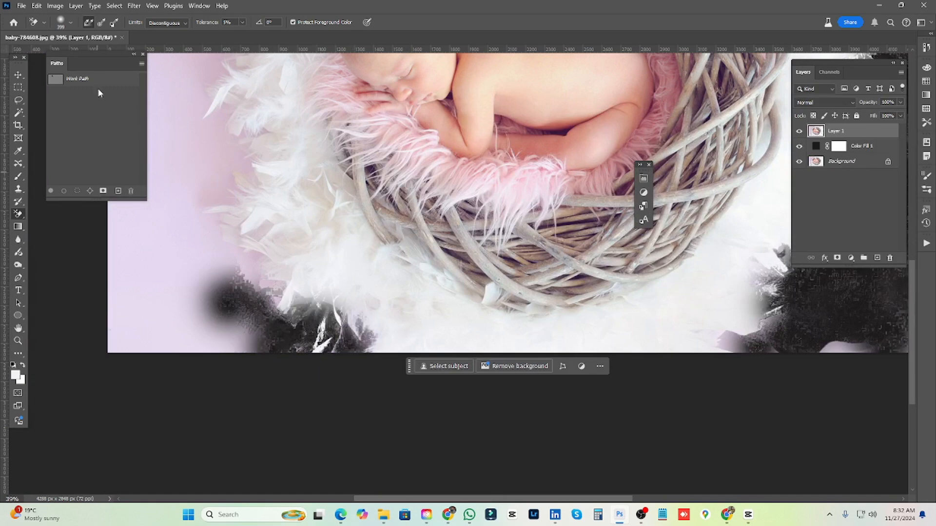
{"action": "left_click", "coordinate": [101, 23]}
{"action": "left_click_drag", "start_coordinate": [226, 149], "coordinate": [325, 229]}
{"action": "mouse_move", "coordinate": [278, 209]}
{"action": "left_mouse_down"}
{"action": "mouse_move", "coordinate": [300, 261]}
{"action": "mouse_move", "coordinate": [307, 252]}
{"action": "mouse_move", "coordinate": [337, 369]}
{"action": "left_mouse_up"}
{"action": "key", "text": "ctrl+z"}
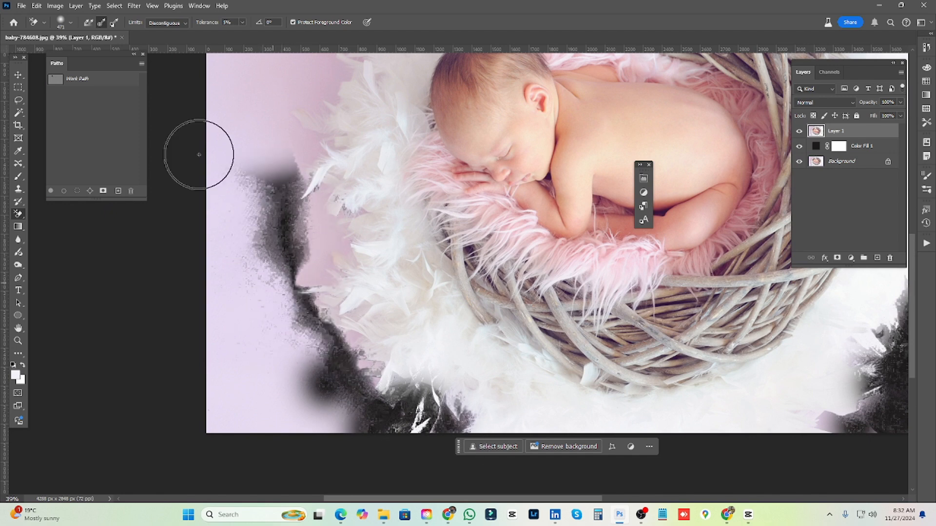
{"action": "mouse_move", "coordinate": [271, 251]}
{"action": "left_mouse_down"}
{"action": "mouse_move", "coordinate": [278, 303]}
{"action": "mouse_move", "coordinate": [303, 278]}
{"action": "mouse_move", "coordinate": [338, 376]}
{"action": "mouse_move", "coordinate": [378, 371]}
{"action": "mouse_move", "coordinate": [271, 209]}
{"action": "mouse_move", "coordinate": [253, 403]}
{"action": "mouse_move", "coordinate": [263, 424]}
{"action": "left_mouse_up"}
{"action": "left_click_drag", "start_coordinate": [247, 188], "coordinate": [251, 331]}
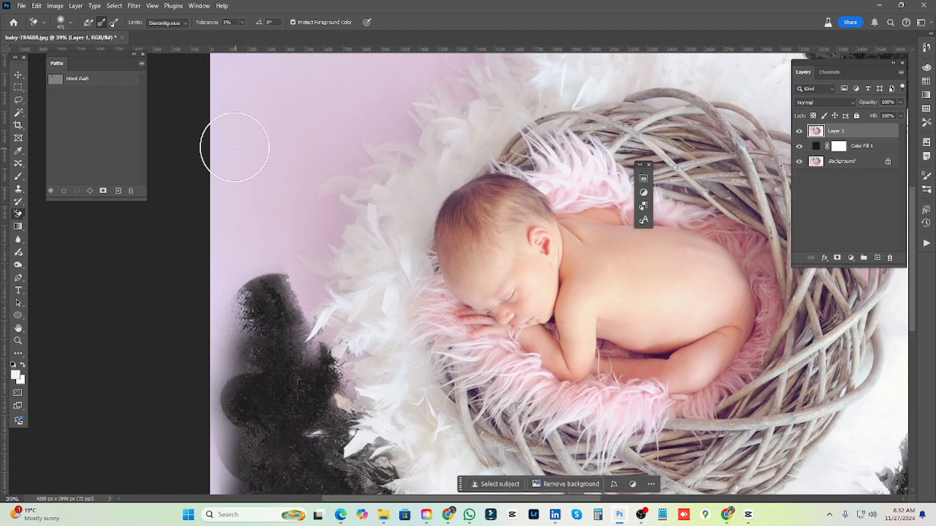
Erase the backdrop beside the upper-left feathers with Once sampling and switch the Background Eraser to Background Swatch sampling
{"action": "left_click", "coordinate": [100, 23]}
{"action": "mouse_move", "coordinate": [314, 210]}
{"action": "left_mouse_down"}
{"action": "mouse_move", "coordinate": [324, 247]}
{"action": "mouse_move", "coordinate": [308, 390]}
{"action": "mouse_move", "coordinate": [268, 237]}
{"action": "mouse_move", "coordinate": [270, 165]}
{"action": "mouse_move", "coordinate": [303, 245]}
{"action": "mouse_move", "coordinate": [340, 211]}
{"action": "mouse_move", "coordinate": [330, 386]}
{"action": "mouse_move", "coordinate": [305, 230]}
{"action": "mouse_move", "coordinate": [326, 118]}
{"action": "mouse_move", "coordinate": [318, 197]}
{"action": "mouse_move", "coordinate": [244, 341]}
{"action": "left_mouse_up"}
{"action": "left_click", "coordinate": [89, 23]}
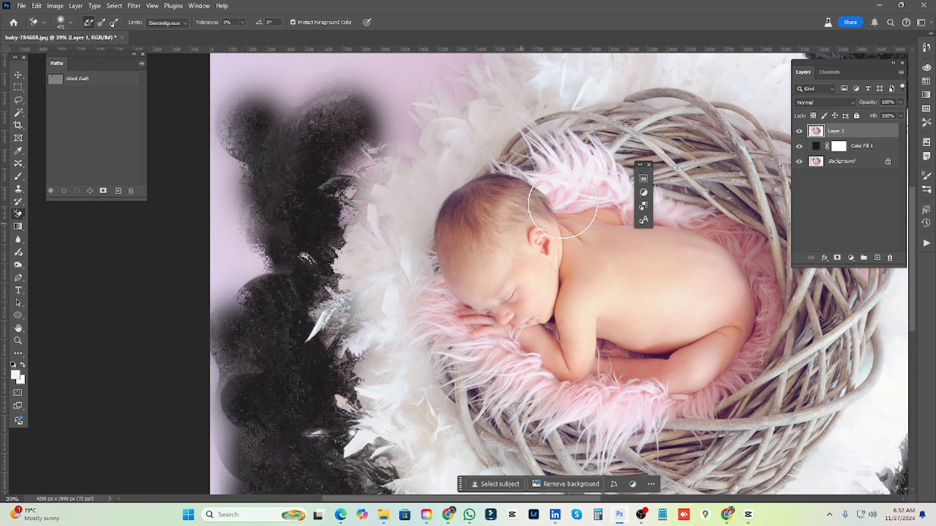
{"action": "scroll", "coordinate": [563, 204], "scroll_direction": "down", "scroll_amount": 2}
{"action": "left_click_drag", "start_coordinate": [324, 238], "coordinate": [295, 256]}
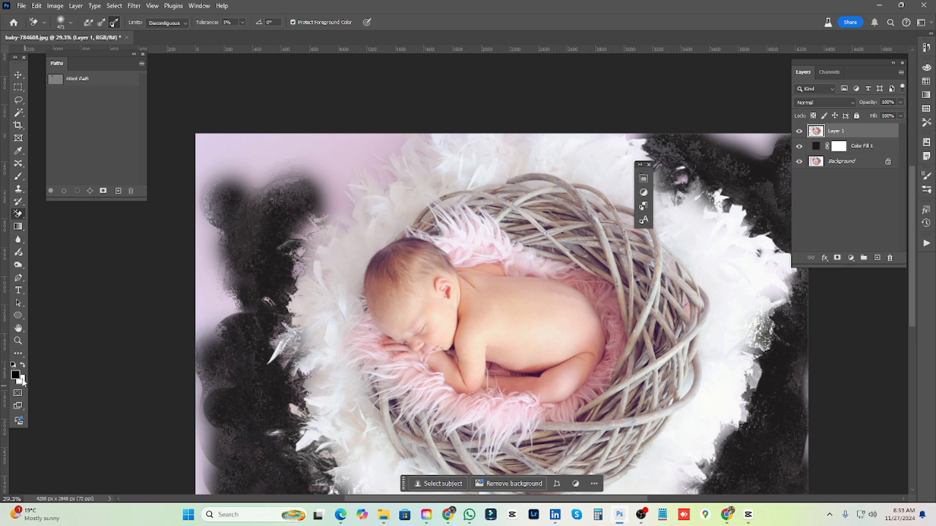
{"action": "scroll", "coordinate": [323, 206], "scroll_direction": "up", "scroll_amount": 3}
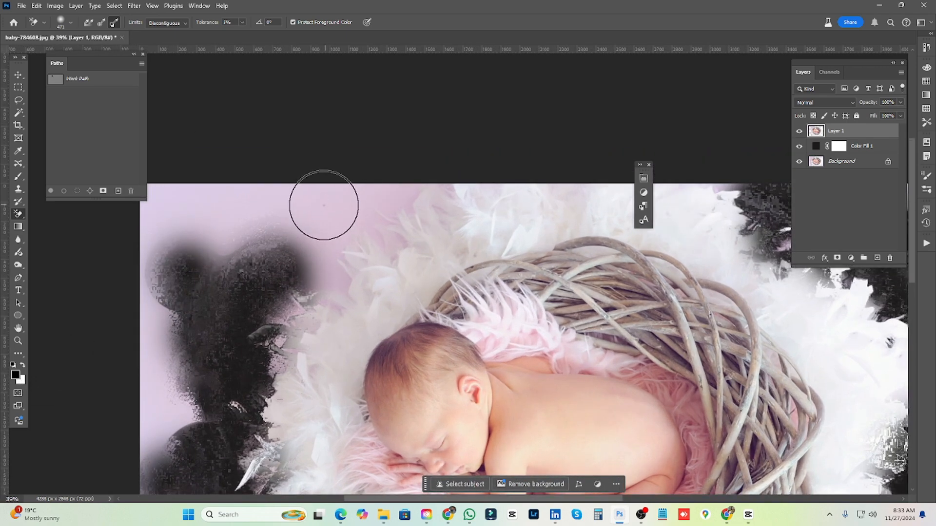
{"action": "left_click", "coordinate": [422, 202], "text": "alt"}
{"action": "key", "text": "s"}
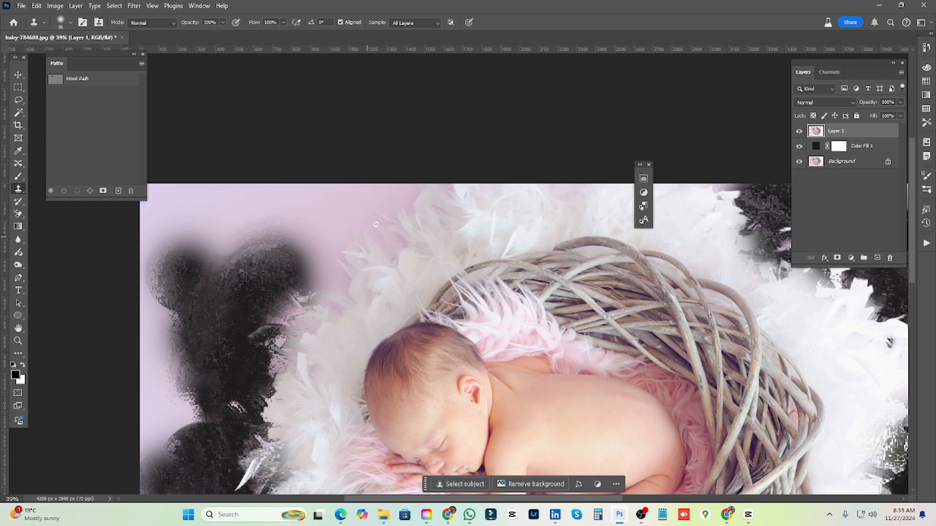
{"action": "left_click", "coordinate": [19, 178]}
{"action": "key", "text": "e"}
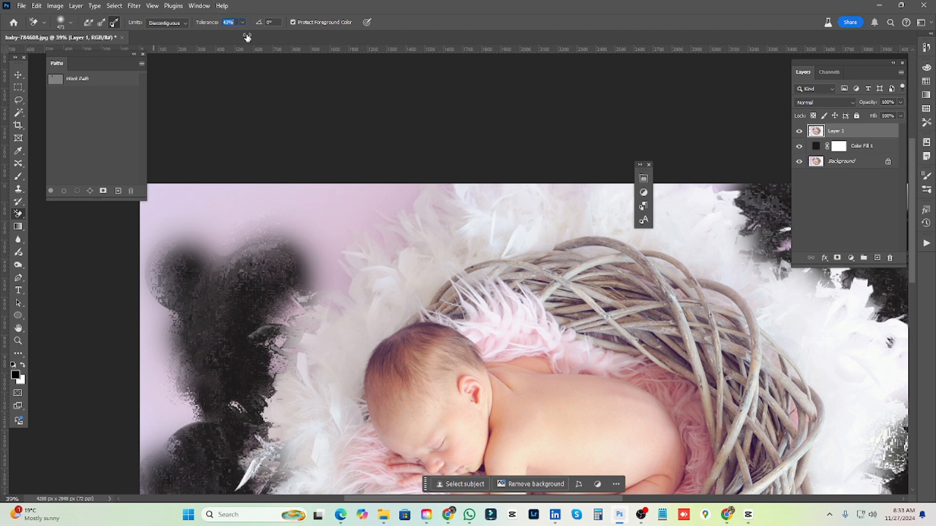
Set the Background Eraser tolerance to 52% and erase the backdrop down the left side of Layer 1 with Background Swatch sampling
{"action": "left_click_drag", "start_coordinate": [247, 37], "coordinate": [252, 38]}
{"action": "mouse_move", "coordinate": [324, 236]}
{"action": "left_mouse_down"}
{"action": "mouse_move", "coordinate": [306, 243]}
{"action": "mouse_move", "coordinate": [334, 219]}
{"action": "mouse_move", "coordinate": [354, 220]}
{"action": "mouse_move", "coordinate": [317, 263]}
{"action": "mouse_move", "coordinate": [411, 182]}
{"action": "mouse_move", "coordinate": [325, 252]}
{"action": "mouse_move", "coordinate": [329, 268]}
{"action": "mouse_move", "coordinate": [406, 177]}
{"action": "mouse_move", "coordinate": [225, 230]}
{"action": "mouse_move", "coordinate": [261, 290]}
{"action": "mouse_move", "coordinate": [183, 370]}
{"action": "mouse_move", "coordinate": [276, 254]}
{"action": "mouse_move", "coordinate": [334, 225]}
{"action": "mouse_move", "coordinate": [301, 346]}
{"action": "mouse_move", "coordinate": [305, 364]}
{"action": "mouse_move", "coordinate": [319, 361]}
{"action": "mouse_move", "coordinate": [323, 427]}
{"action": "mouse_move", "coordinate": [341, 375]}
{"action": "left_mouse_up"}
{"action": "left_click_drag", "start_coordinate": [311, 373], "coordinate": [336, 188]}
{"action": "mouse_move", "coordinate": [297, 300]}
{"action": "left_mouse_down"}
{"action": "mouse_move", "coordinate": [348, 280]}
{"action": "mouse_move", "coordinate": [348, 364]}
{"action": "mouse_move", "coordinate": [363, 347]}
{"action": "mouse_move", "coordinate": [384, 365]}
{"action": "mouse_move", "coordinate": [418, 440]}
{"action": "mouse_move", "coordinate": [404, 378]}
{"action": "mouse_move", "coordinate": [441, 424]}
{"action": "left_mouse_up"}
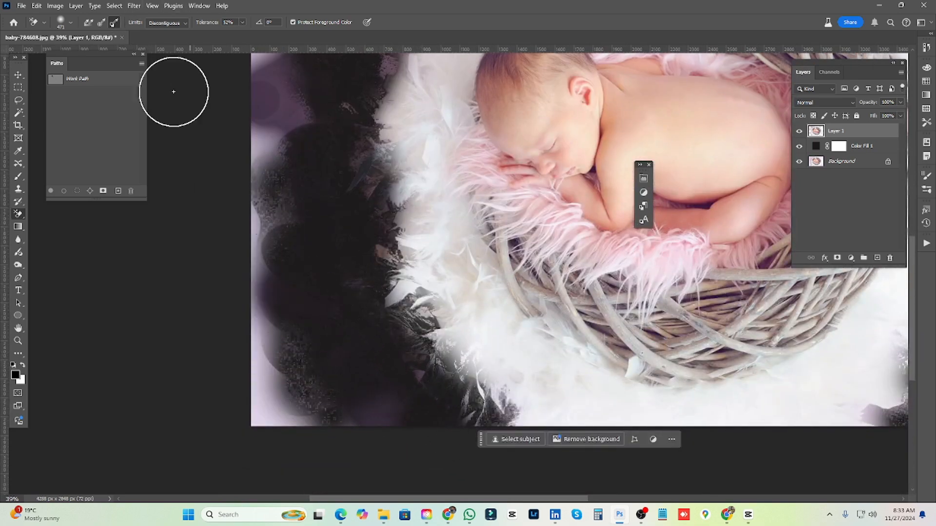
{"action": "left_click_drag", "start_coordinate": [375, 140], "coordinate": [367, 343]}
{"action": "left_click_drag", "start_coordinate": [329, 149], "coordinate": [317, 157]}
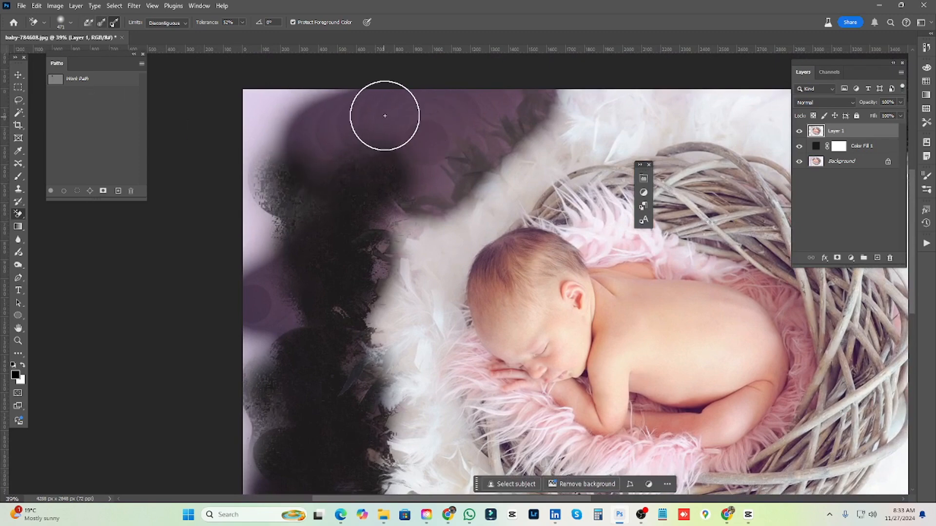
{"action": "left_click_drag", "start_coordinate": [443, 198], "coordinate": [473, 113]}
{"action": "left_click_drag", "start_coordinate": [331, 351], "coordinate": [347, 316]}
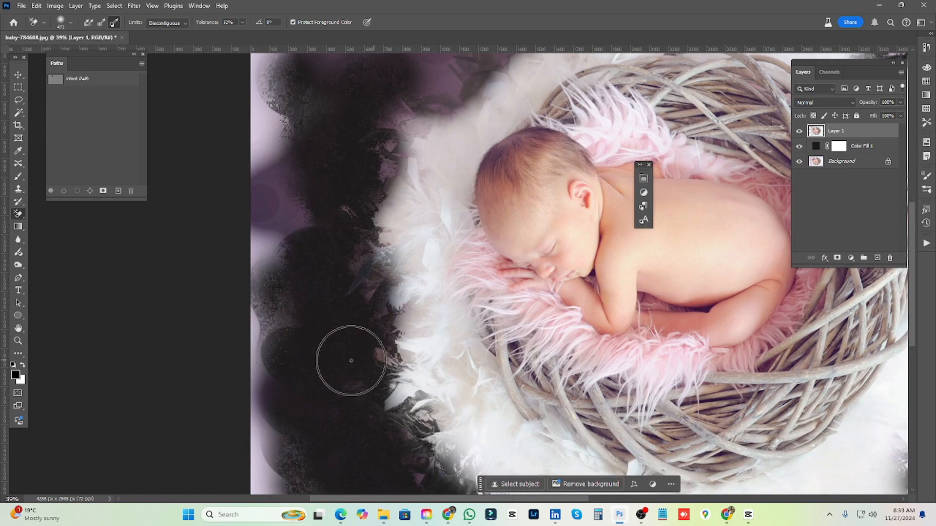
{"action": "mouse_move", "coordinate": [261, 249]}
{"action": "left_mouse_down"}
{"action": "mouse_move", "coordinate": [274, 268]}
{"action": "mouse_move", "coordinate": [309, 267]}
{"action": "left_mouse_up"}
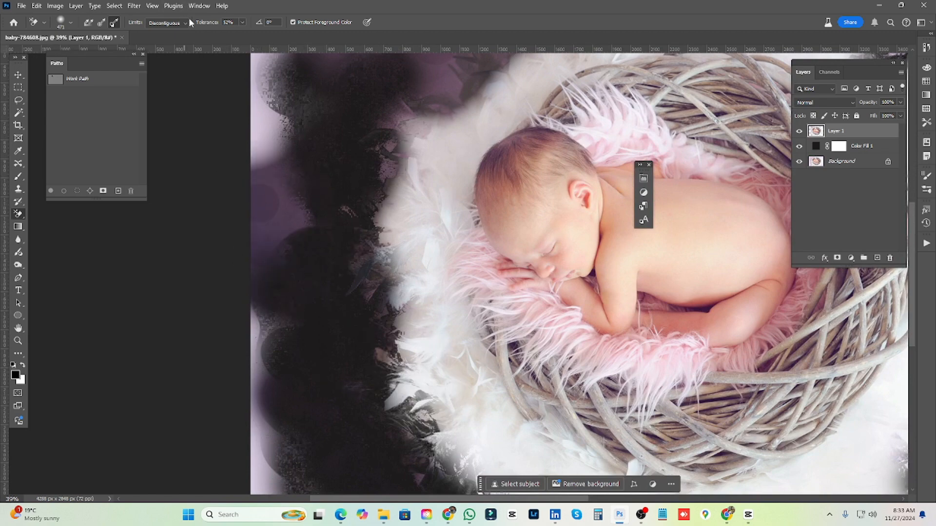
Raise the tolerance to 80% and erase more of the backdrop left over along the photo's left side
{"action": "left_click_drag", "start_coordinate": [216, 24], "coordinate": [223, 25]}
{"action": "mouse_move", "coordinate": [293, 156]}
{"action": "left_mouse_down"}
{"action": "mouse_move", "coordinate": [273, 211]}
{"action": "mouse_move", "coordinate": [300, 226]}
{"action": "mouse_move", "coordinate": [334, 193]}
{"action": "mouse_move", "coordinate": [343, 331]}
{"action": "left_mouse_up"}
{"action": "scroll", "coordinate": [312, 370], "scroll_direction": "down", "scroll_amount": 3}
{"action": "mouse_move", "coordinate": [278, 408]}
{"action": "left_mouse_down"}
{"action": "mouse_move", "coordinate": [297, 342]}
{"action": "mouse_move", "coordinate": [386, 350]}
{"action": "mouse_move", "coordinate": [378, 328]}
{"action": "mouse_move", "coordinate": [364, 399]}
{"action": "left_mouse_up"}
{"action": "scroll", "coordinate": [312, 199], "scroll_direction": "down", "scroll_amount": 4}
{"action": "mouse_move", "coordinate": [322, 209]}
{"action": "left_mouse_down"}
{"action": "mouse_move", "coordinate": [268, 392]}
{"action": "mouse_move", "coordinate": [261, 386]}
{"action": "left_mouse_up"}
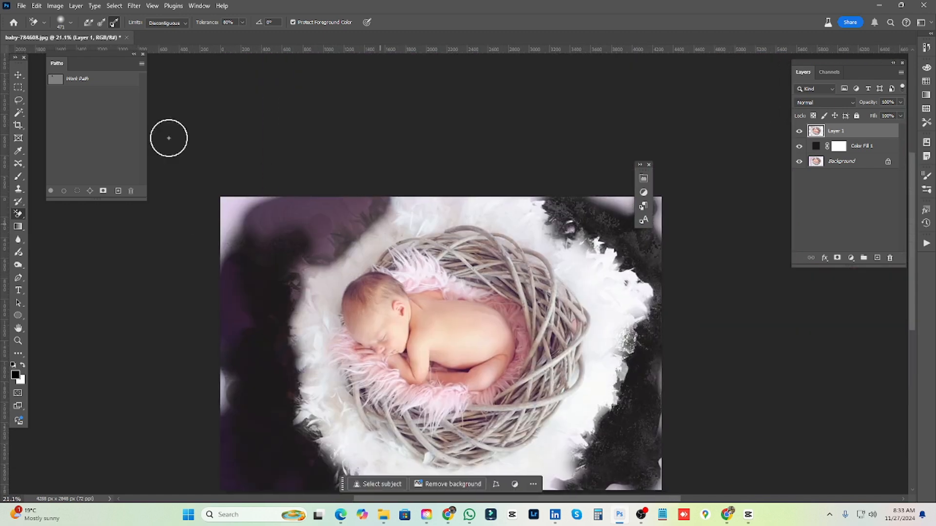
Erase the backdrop in the photo's upper-right corner with Once sampling and return the Background Eraser to Continuous sampling
{"action": "left_click", "coordinate": [101, 24]}
{"action": "scroll", "coordinate": [464, 224], "scroll_direction": "up", "scroll_amount": 3}
{"action": "left_click_drag", "start_coordinate": [464, 224], "coordinate": [228, 211]}
{"action": "mouse_move", "coordinate": [397, 216]}
{"action": "left_mouse_down"}
{"action": "mouse_move", "coordinate": [487, 184]}
{"action": "mouse_move", "coordinate": [464, 188]}
{"action": "mouse_move", "coordinate": [543, 299]}
{"action": "mouse_move", "coordinate": [355, 175]}
{"action": "left_mouse_up"}
{"action": "left_click", "coordinate": [89, 22]}
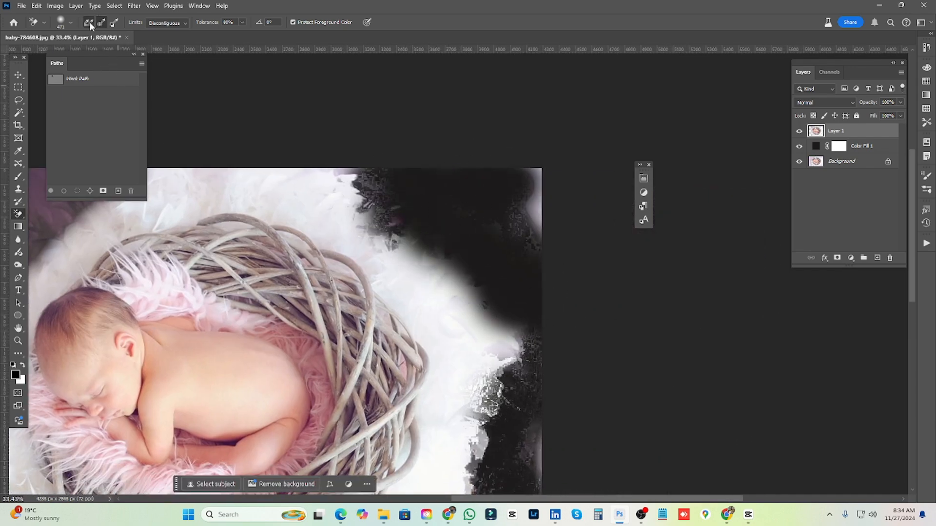
Examine the erased feather edges and leftover backdrop patches all around the nest, including the lower-right corner
{"action": "left_click_drag", "start_coordinate": [462, 272], "coordinate": [838, 238]}
{"action": "scroll", "coordinate": [341, 160], "scroll_direction": "up", "scroll_amount": 1}
{"action": "scroll", "coordinate": [449, 209], "scroll_direction": "down", "scroll_amount": 3}
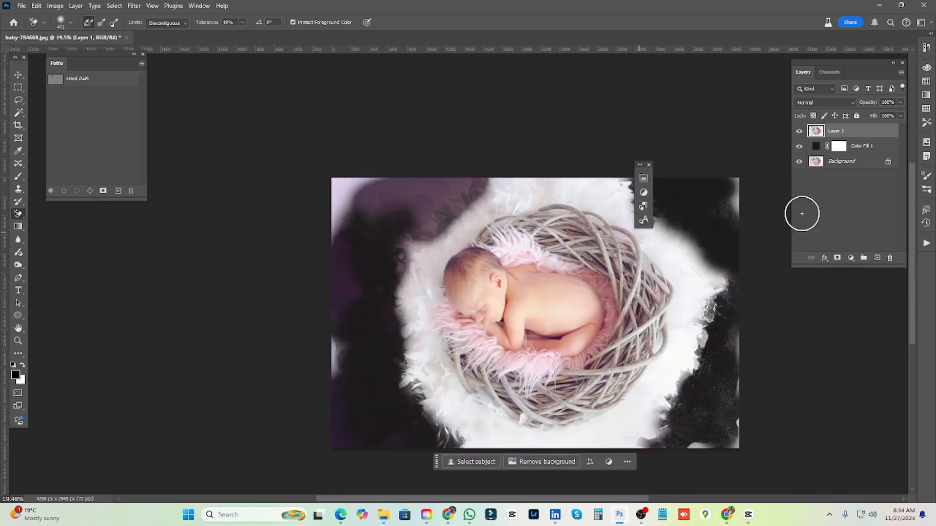
{"action": "scroll", "coordinate": [405, 244], "scroll_direction": "up", "scroll_amount": 2}
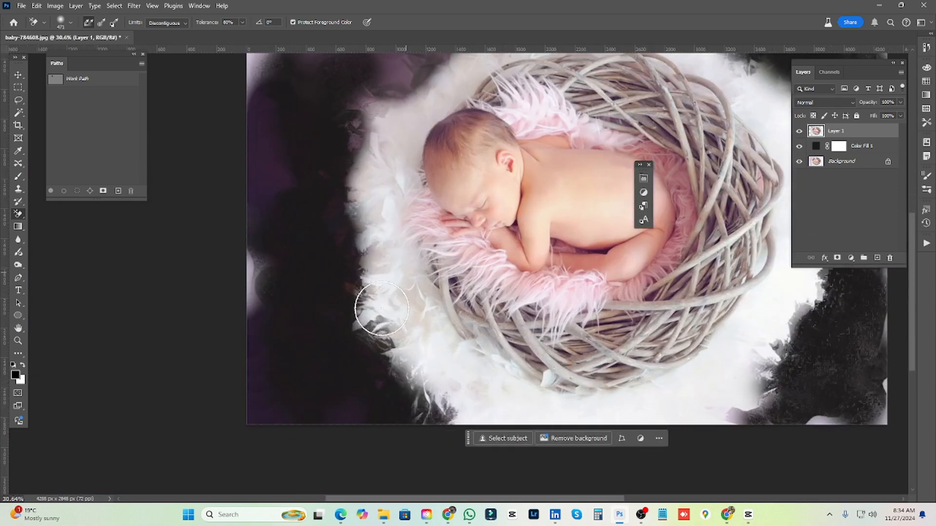
{"action": "scroll", "coordinate": [341, 177], "scroll_direction": "up", "scroll_amount": 2}
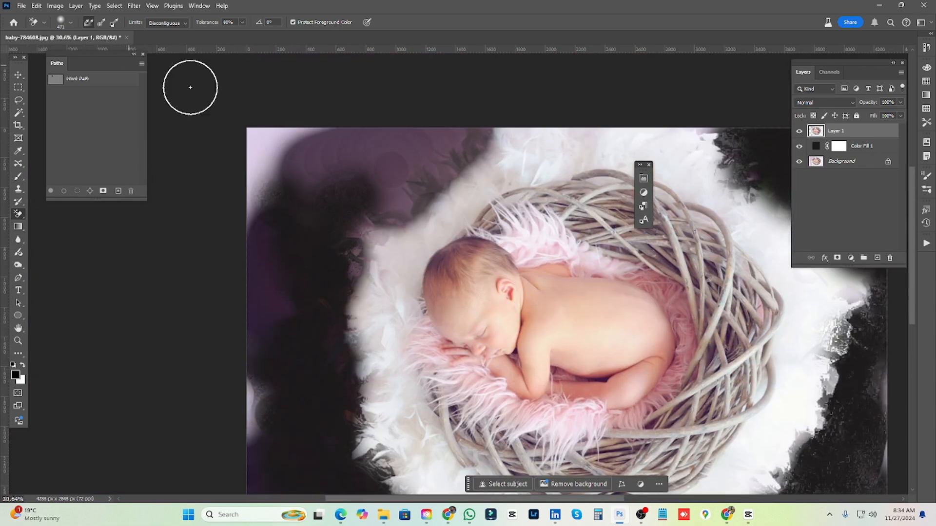
{"action": "scroll", "coordinate": [415, 217], "scroll_direction": "down", "scroll_amount": 2}
{"action": "scroll", "coordinate": [585, 166], "scroll_direction": "up", "scroll_amount": 4}
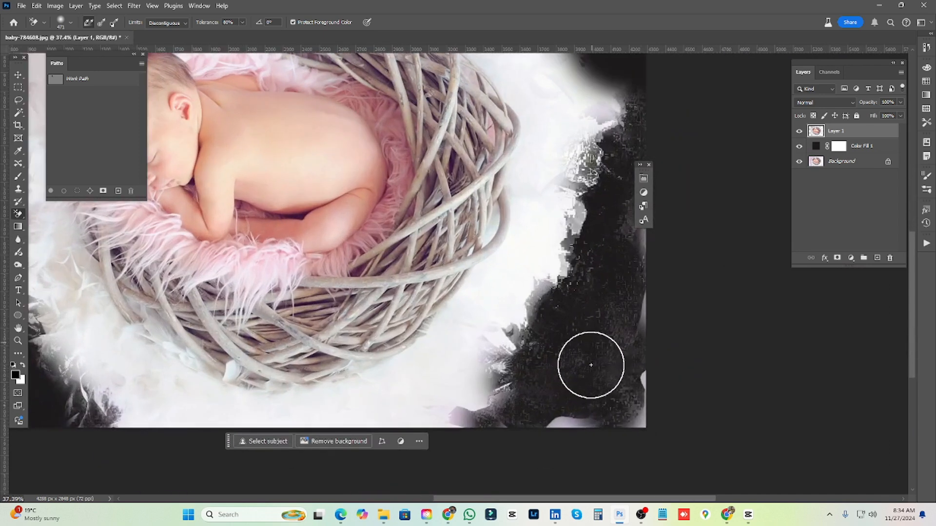
{"action": "left_click_drag", "start_coordinate": [590, 365], "coordinate": [559, 270]}
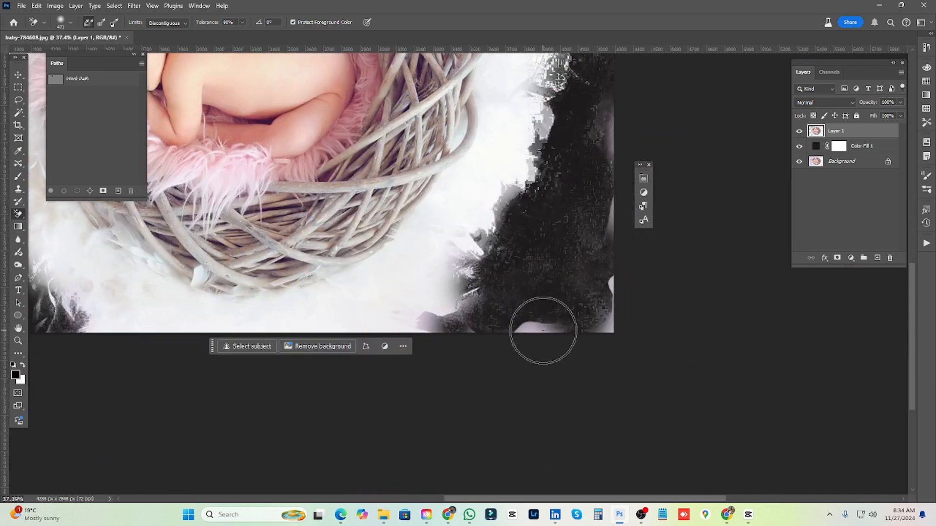
Undo the erase stroke in the photo's lower-right corner and set the Background Eraser tolerance to 9%
{"action": "mouse_move", "coordinate": [543, 330]}
{"action": "left_mouse_down"}
{"action": "mouse_move", "coordinate": [473, 301]}
{"action": "mouse_move", "coordinate": [578, 147]}
{"action": "mouse_move", "coordinate": [551, 213]}
{"action": "left_mouse_up"}
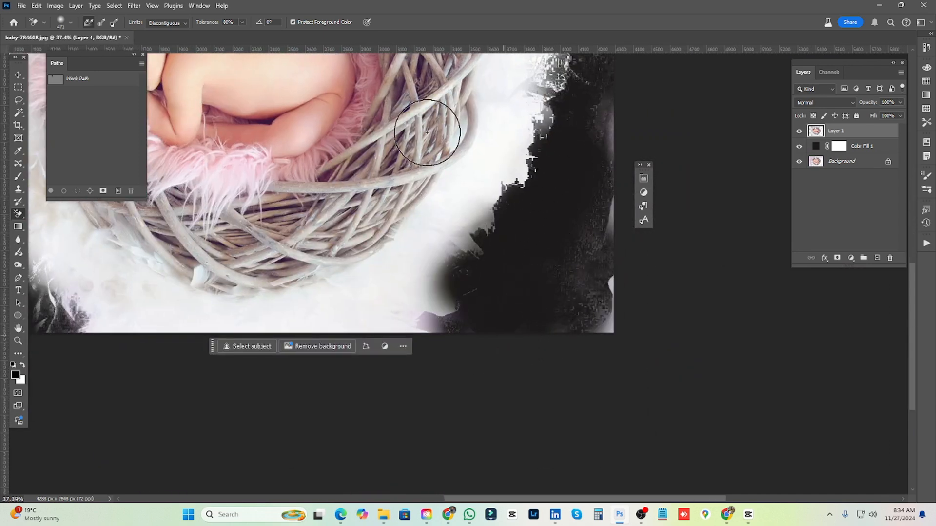
{"action": "key", "text": "ctrl+z"}
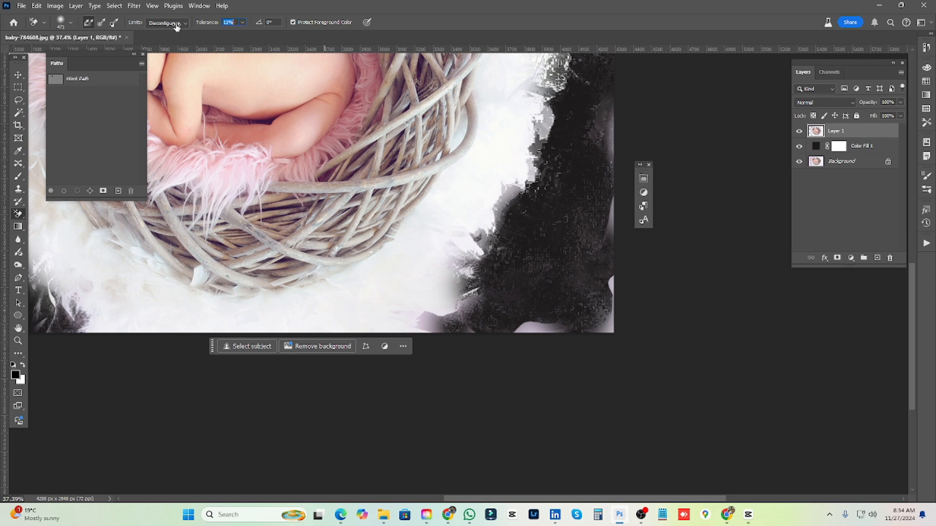
{"action": "type", "text": "9"}
Examine the whole cutout for backdrop remnants and rough feather edges on both sides of the nest
{"action": "scroll", "coordinate": [519, 180], "scroll_direction": "down", "scroll_amount": 4}
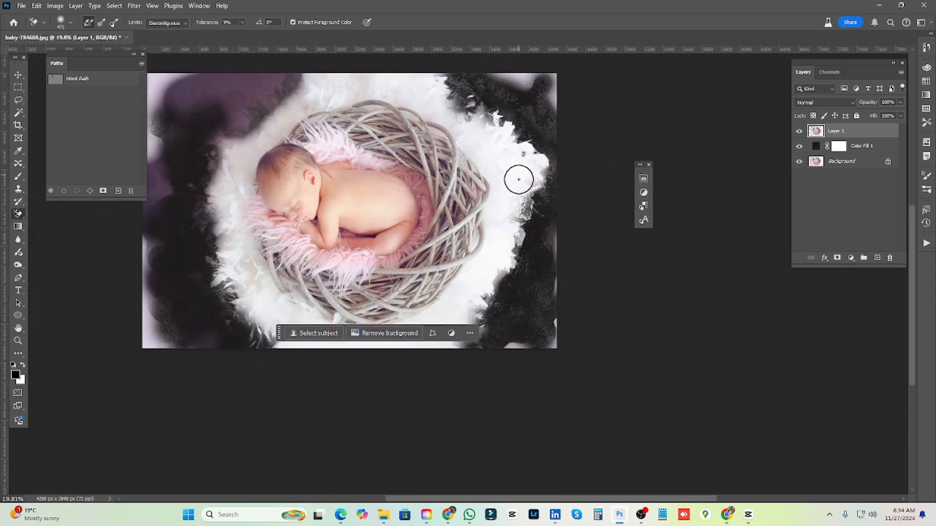
{"action": "scroll", "coordinate": [519, 179], "scroll_direction": "down", "scroll_amount": 2}
{"action": "scroll", "coordinate": [317, 111], "scroll_direction": "up", "scroll_amount": 3}
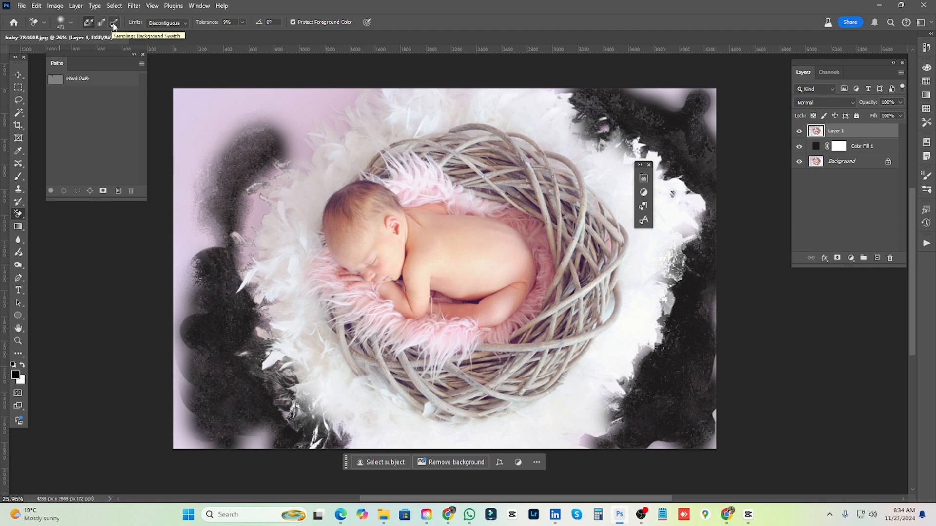
{"action": "scroll", "coordinate": [290, 351], "scroll_direction": "up", "scroll_amount": 1}
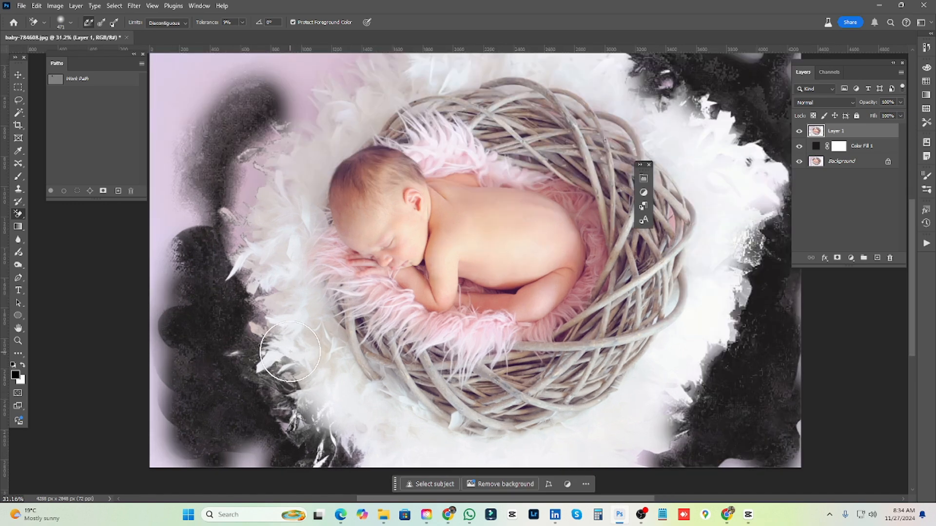
{"action": "scroll", "coordinate": [290, 351], "scroll_direction": "down", "scroll_amount": 2}
{"action": "scroll", "coordinate": [379, 299], "scroll_direction": "up", "scroll_amount": 2}
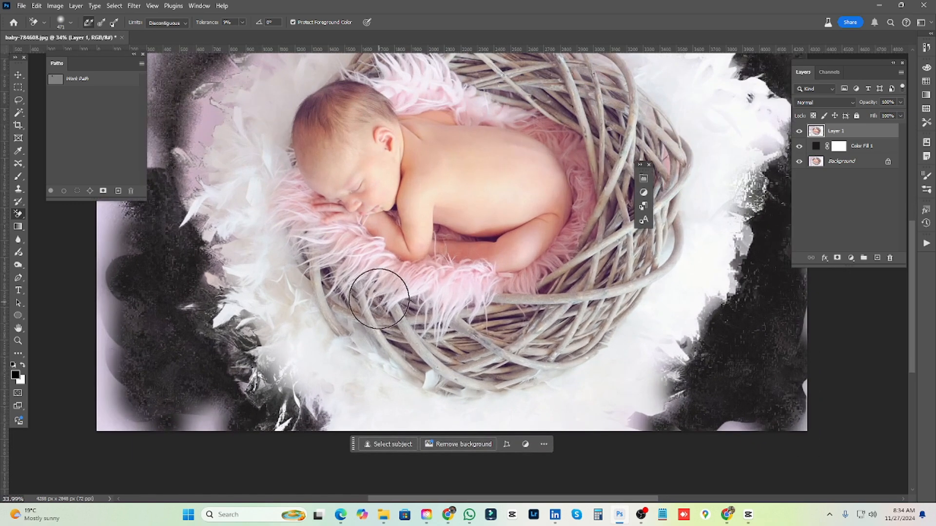
{"action": "scroll", "coordinate": [363, 264], "scroll_direction": "down", "scroll_amount": 4}
{"action": "left_click_drag", "start_coordinate": [576, 295], "coordinate": [473, 346]}
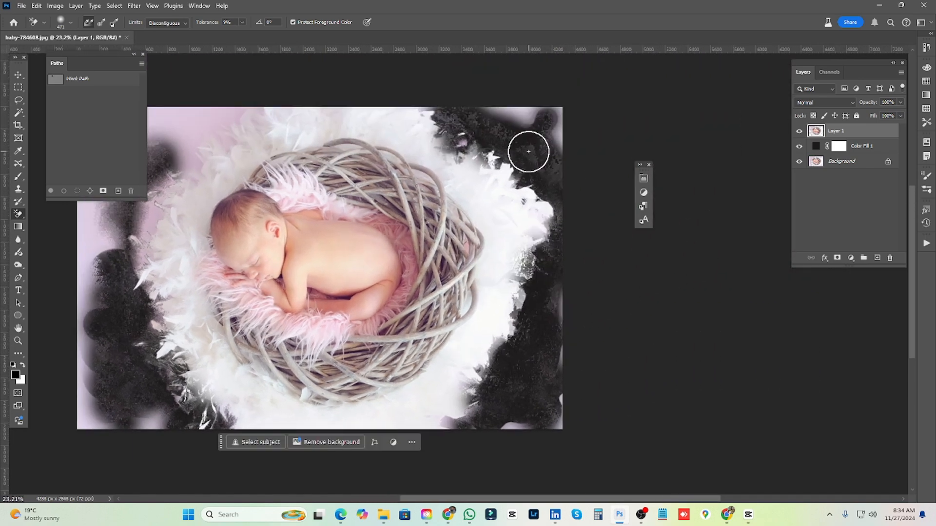
{"action": "scroll", "coordinate": [528, 152], "scroll_direction": "up", "scroll_amount": 3}
{"action": "left_click_drag", "start_coordinate": [180, 265], "coordinate": [463, 270]}
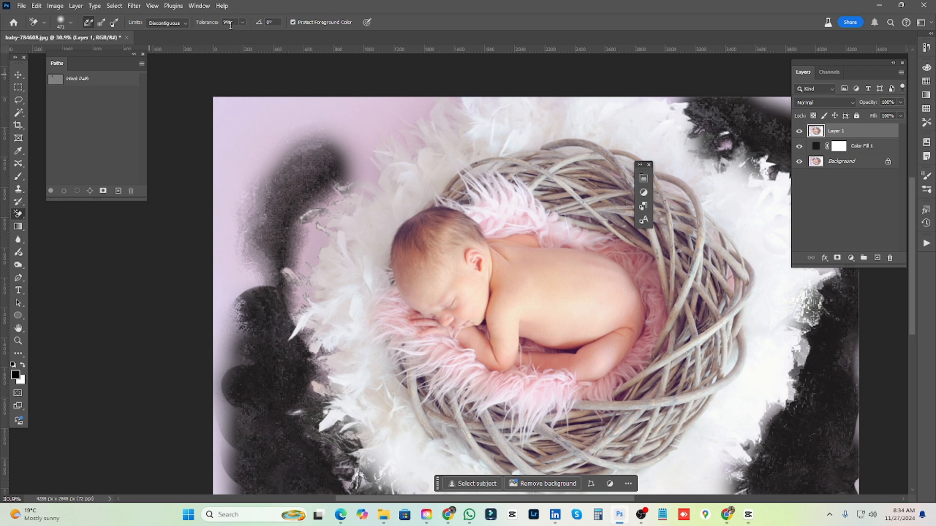
{"action": "right_click", "coordinate": [317, 157]}
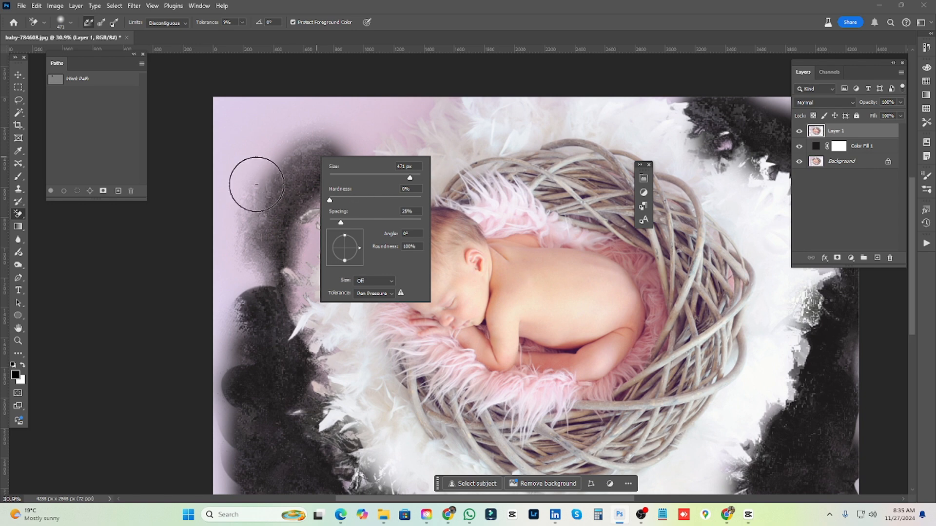
{"action": "left_click", "coordinate": [103, 22]}
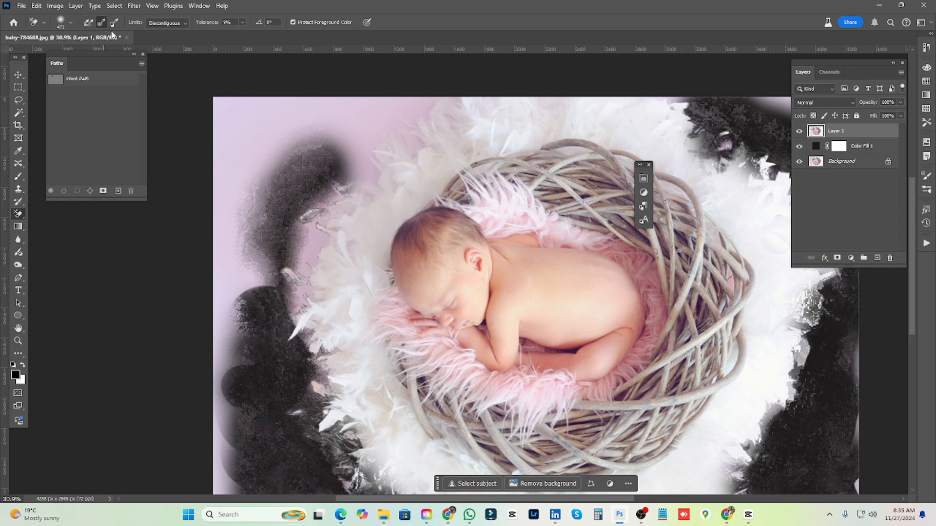
{"action": "right_click", "coordinate": [401, 167]}
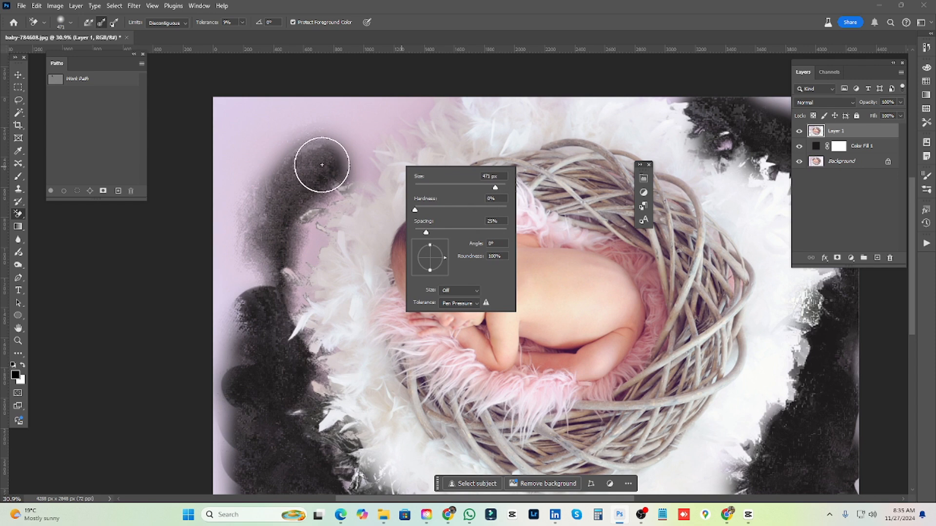
{"action": "left_click", "coordinate": [90, 22]}
{"action": "left_click", "coordinate": [90, 22]}
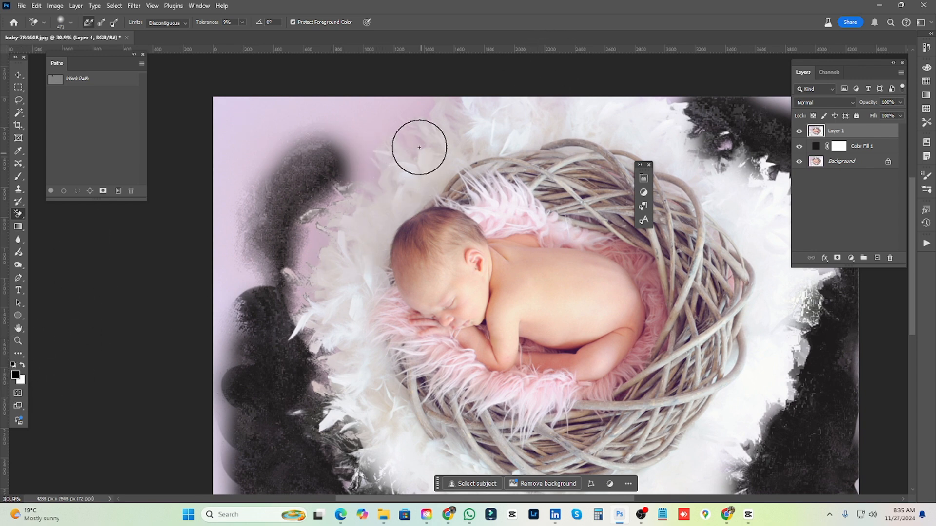
Sample a pale feather tone as the protected foreground colour and erase the backdrop along the upper-left feathers with Once, then Continuous sampling
{"action": "left_click", "coordinate": [426, 122], "text": "alt"}
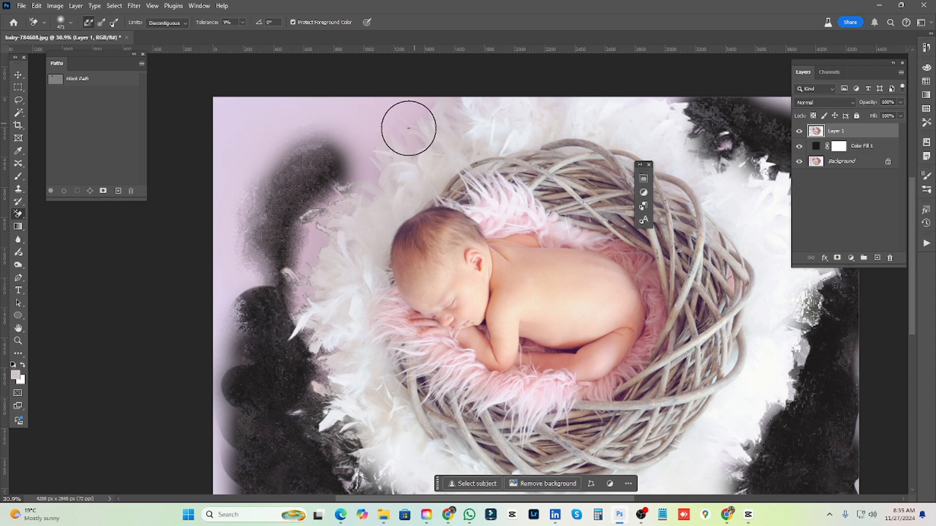
{"action": "left_click", "coordinate": [101, 22]}
{"action": "mouse_move", "coordinate": [419, 134]}
{"action": "left_mouse_down"}
{"action": "mouse_move", "coordinate": [314, 115]}
{"action": "mouse_move", "coordinate": [381, 104]}
{"action": "mouse_move", "coordinate": [383, 118]}
{"action": "left_mouse_up"}
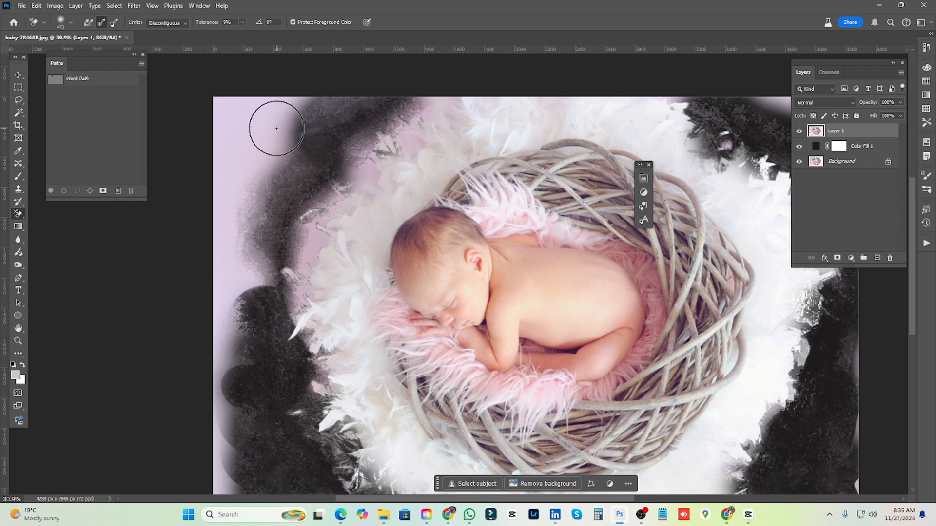
{"action": "mouse_move", "coordinate": [271, 125]}
{"action": "left_mouse_down"}
{"action": "mouse_move", "coordinate": [417, 121]}
{"action": "mouse_move", "coordinate": [428, 130]}
{"action": "mouse_move", "coordinate": [417, 173]}
{"action": "left_mouse_up"}
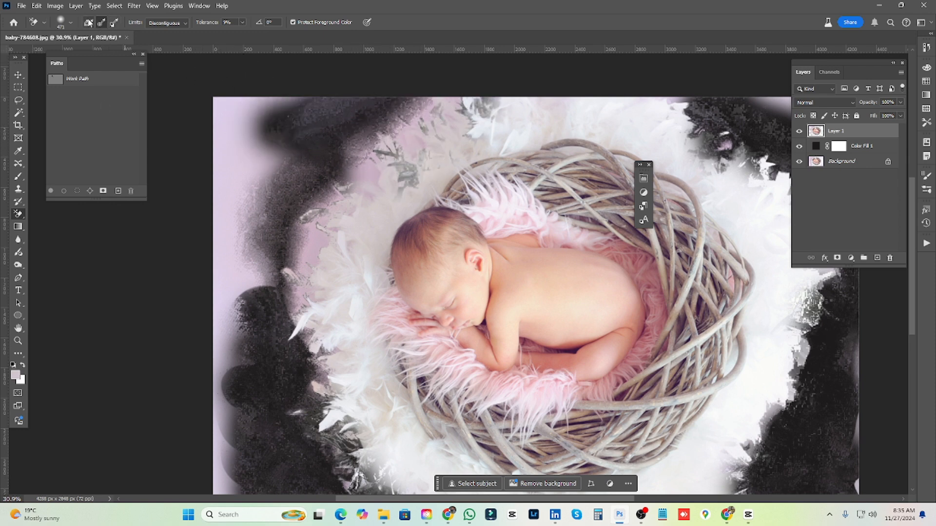
{"action": "mouse_move", "coordinate": [305, 136]}
{"action": "left_mouse_down"}
{"action": "mouse_move", "coordinate": [245, 140]}
{"action": "mouse_move", "coordinate": [403, 113]}
{"action": "mouse_move", "coordinate": [375, 157]}
{"action": "mouse_move", "coordinate": [323, 191]}
{"action": "mouse_move", "coordinate": [264, 301]}
{"action": "mouse_move", "coordinate": [289, 290]}
{"action": "mouse_move", "coordinate": [302, 258]}
{"action": "mouse_move", "coordinate": [275, 320]}
{"action": "mouse_move", "coordinate": [297, 328]}
{"action": "mouse_move", "coordinate": [302, 295]}
{"action": "mouse_move", "coordinate": [285, 442]}
{"action": "mouse_move", "coordinate": [261, 470]}
{"action": "left_mouse_up"}
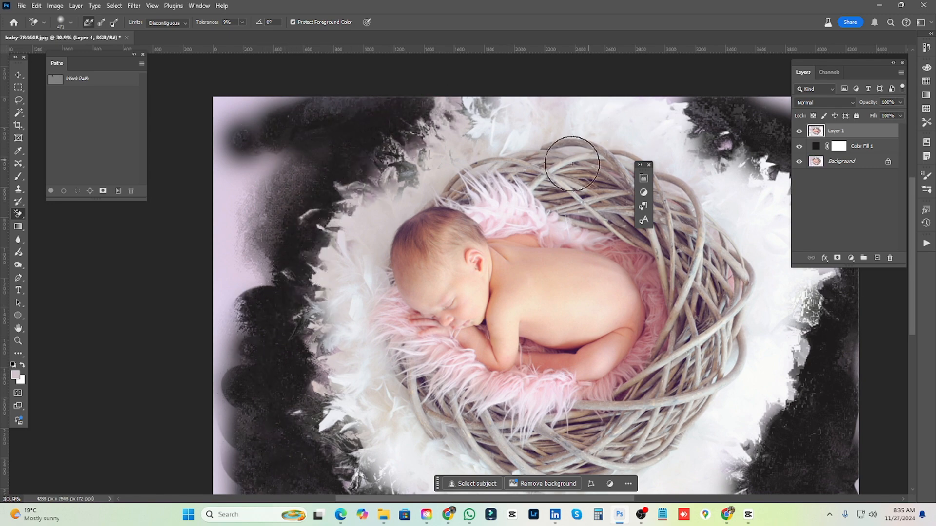
Compare the cutout with the original photo by isolating the Background layer, and show all layers again
{"action": "scroll", "coordinate": [565, 165], "scroll_direction": "down", "scroll_amount": 3}
{"action": "left_click_drag", "start_coordinate": [574, 250], "coordinate": [512, 217]}
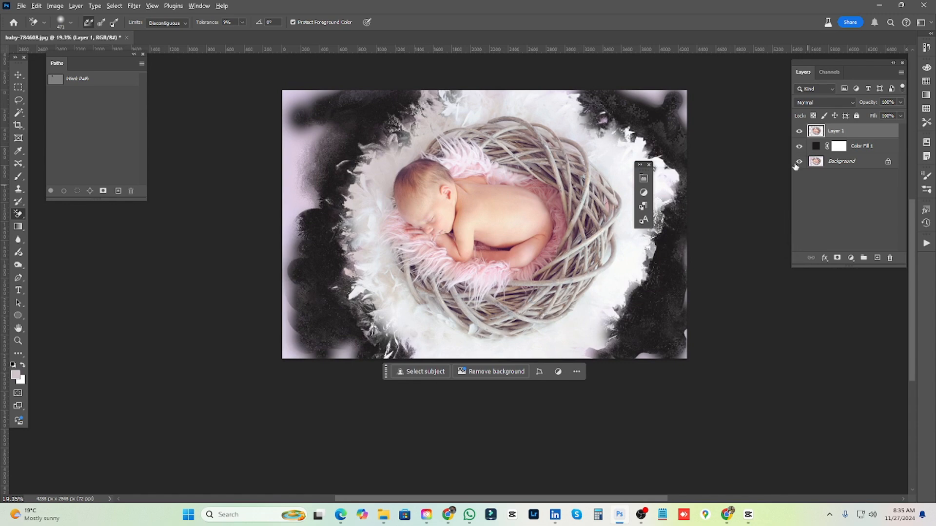
{"action": "left_click", "coordinate": [797, 163], "text": "alt"}
{"action": "left_click", "coordinate": [797, 163], "text": "alt"}
{"action": "left_click", "coordinate": [798, 163], "text": "alt"}
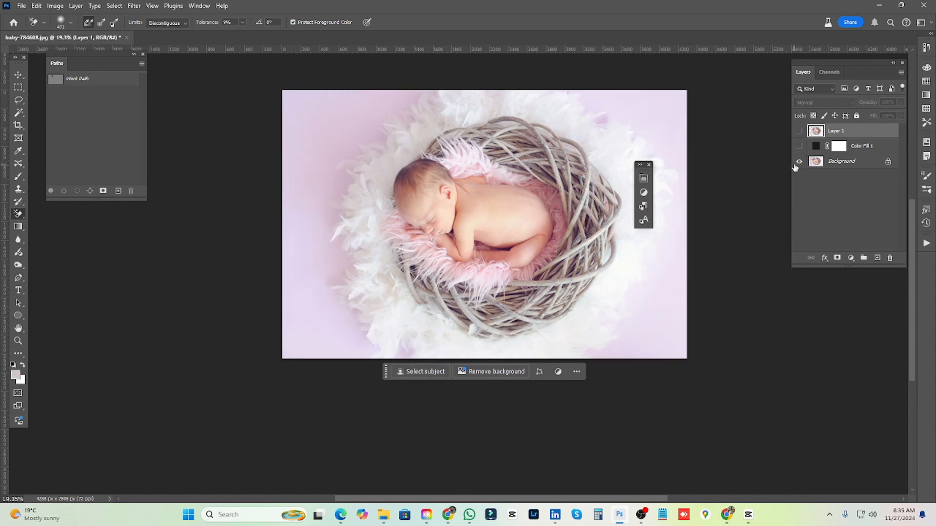
{"action": "left_click", "coordinate": [797, 163], "text": "alt"}
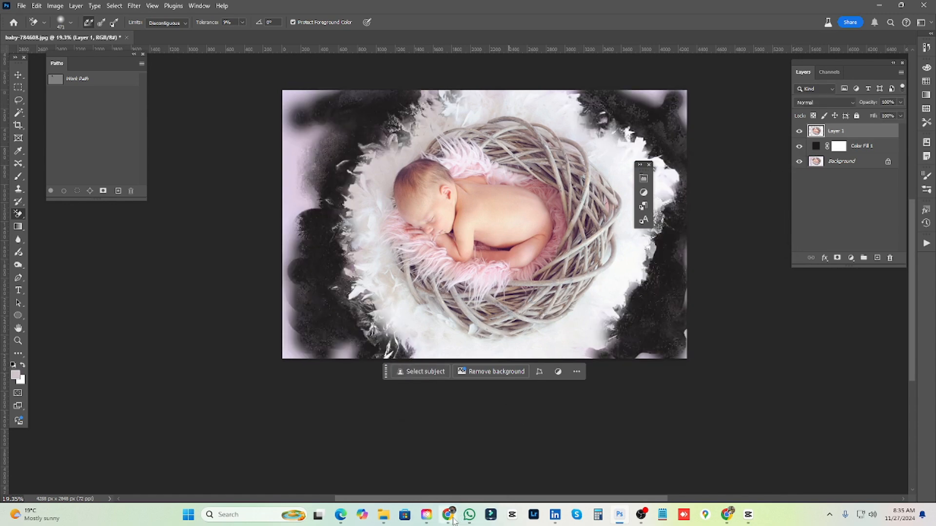